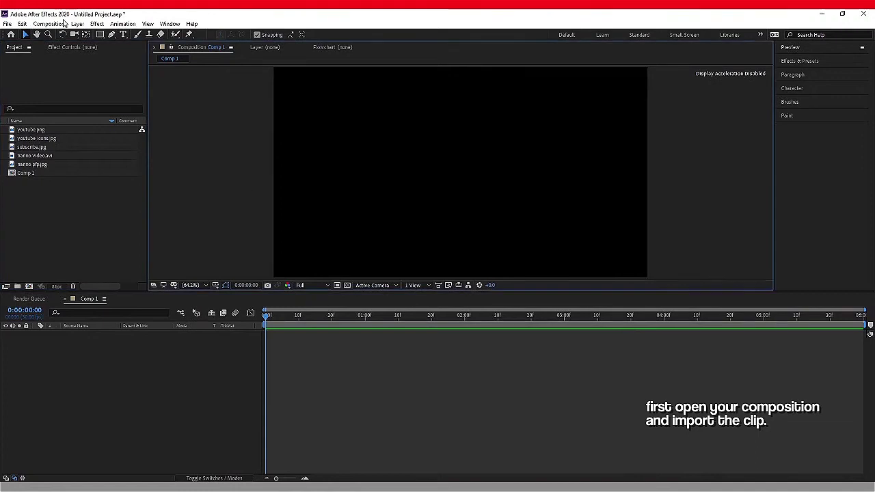
Keep Comp 1's settings unchanged and drop nanno video.avi into its timeline as the first layer
{"action": "left_click", "coordinate": [64, 23]}
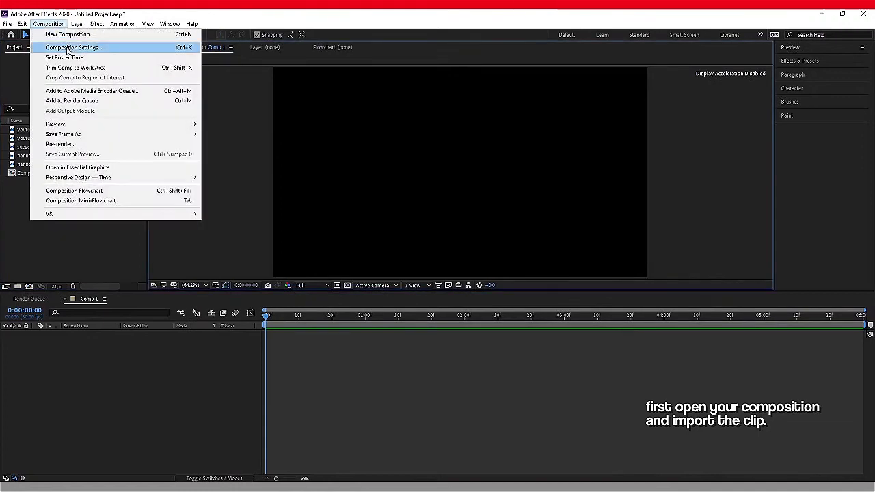
{"action": "left_click", "coordinate": [58, 47]}
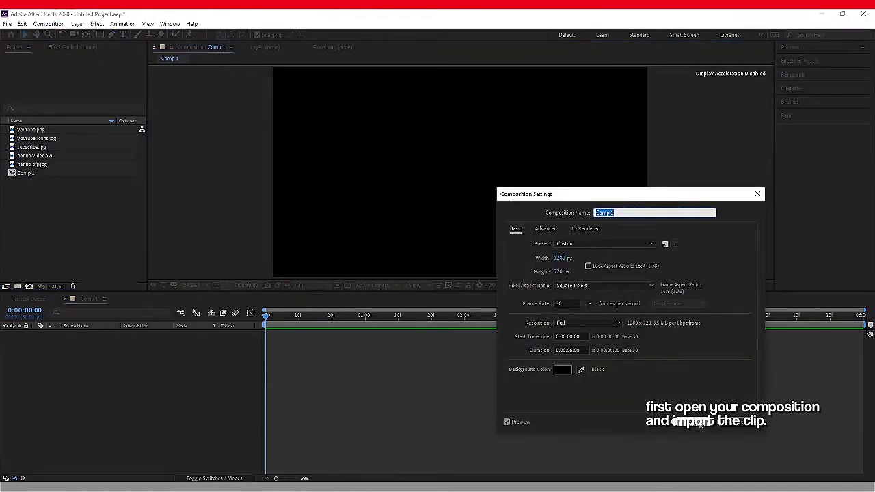
{"action": "left_click", "coordinate": [700, 424]}
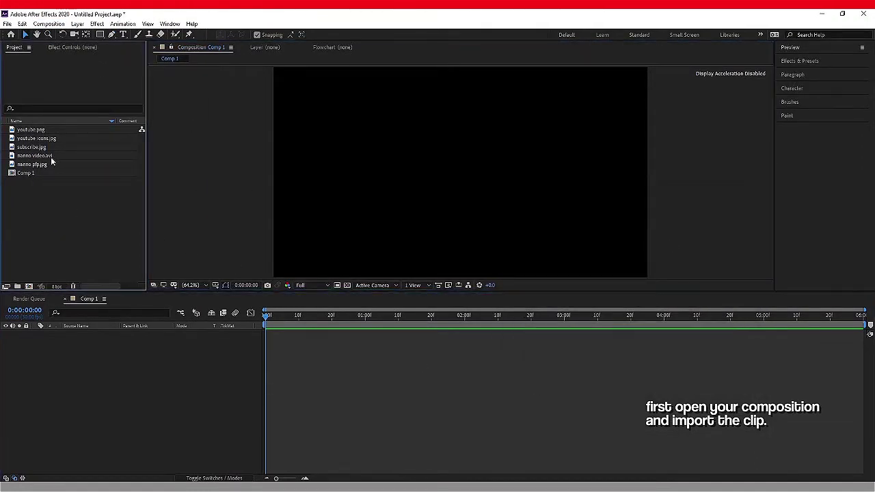
{"action": "left_click_drag", "start_coordinate": [50, 156], "coordinate": [109, 350]}
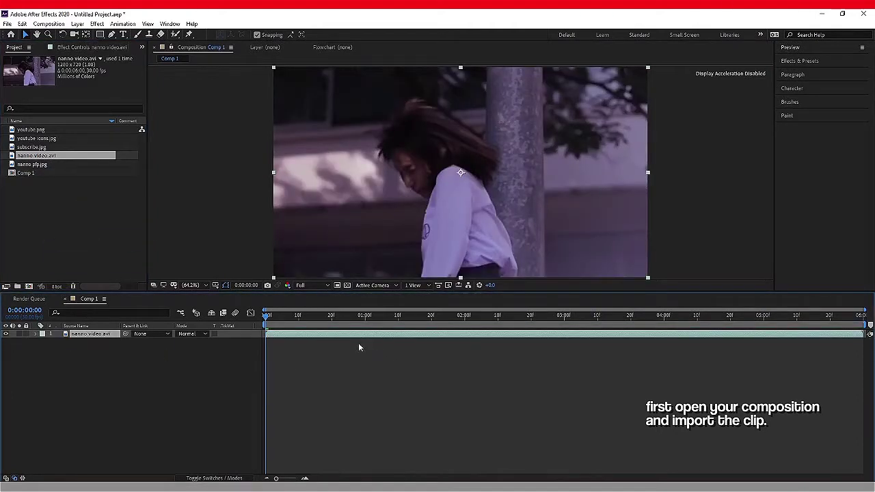
{"action": "left_click_drag", "start_coordinate": [318, 325], "coordinate": [234, 344]}
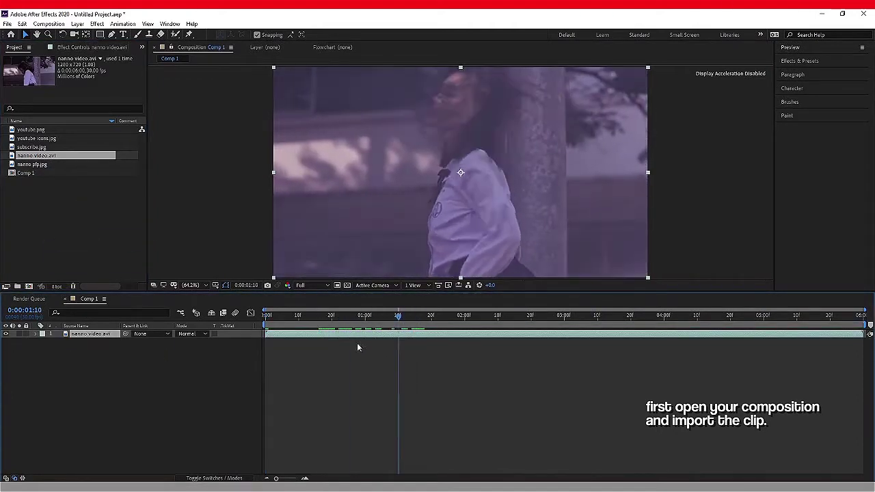
Create a new dark grey (3A3A3A) solid layer
{"action": "right_click", "coordinate": [252, 337]}
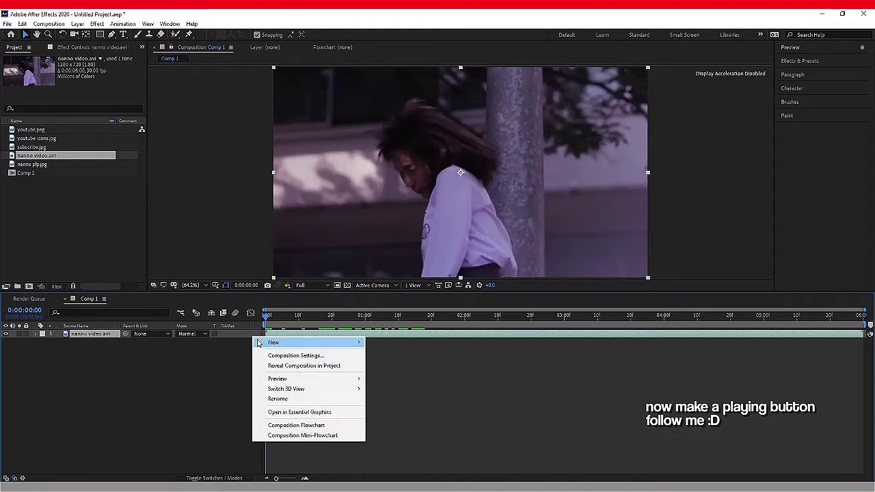
{"action": "mouse_move", "coordinate": [289, 349]}
{"action": "left_click", "coordinate": [392, 363]}
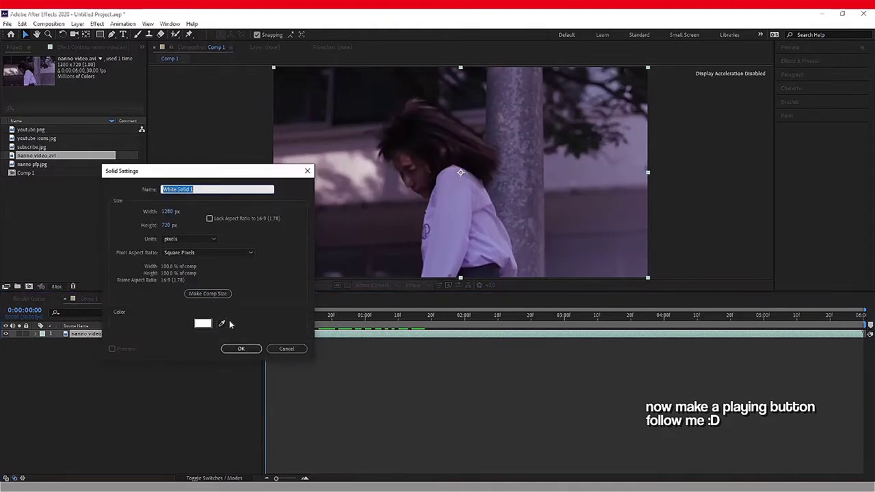
{"action": "left_click", "coordinate": [203, 322]}
{"action": "left_click_drag", "start_coordinate": [176, 284], "coordinate": [164, 267]}
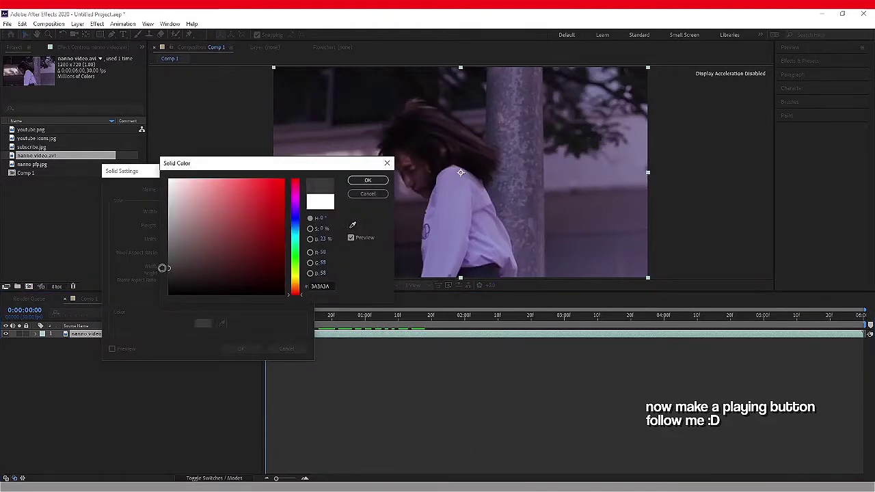
{"action": "left_click", "coordinate": [372, 182]}
{"action": "left_click", "coordinate": [240, 348]}
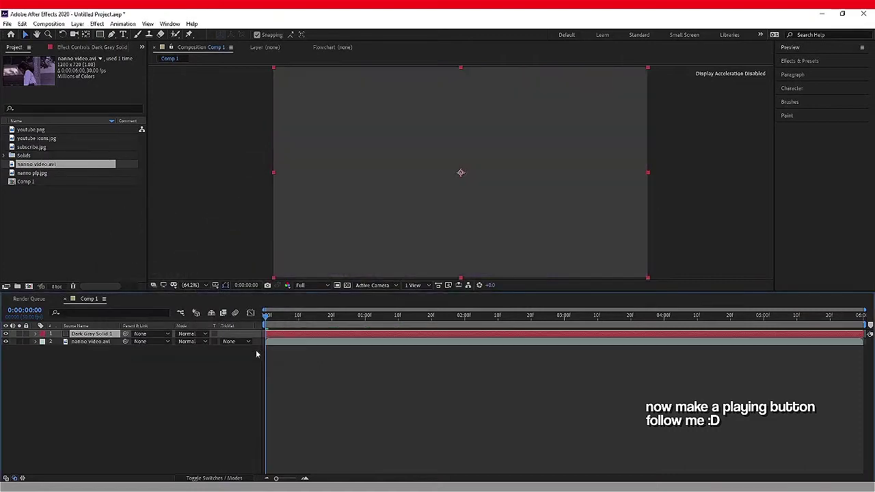
Lower the grey solid into a bottom strip and set its Opacity to 75%
{"action": "key", "text": "p"}
{"action": "left_click_drag", "start_coordinate": [197, 342], "coordinate": [492, 346]}
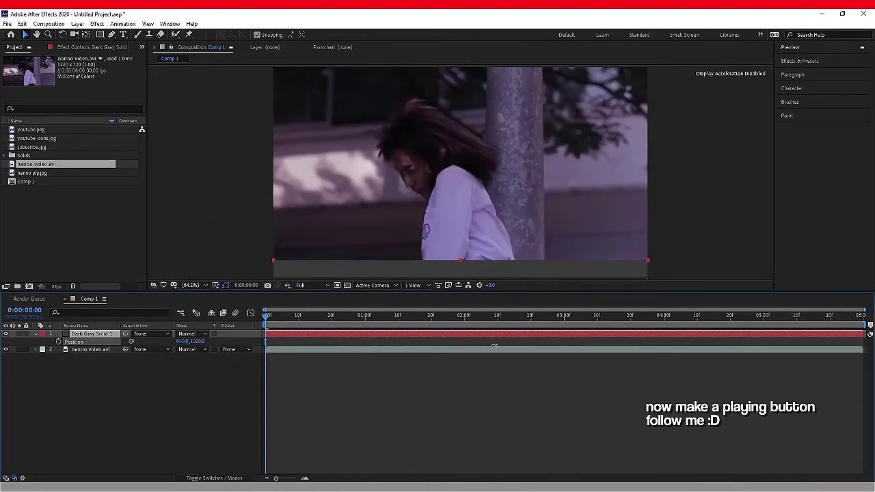
{"action": "key", "text": "t"}
{"action": "left_click_drag", "start_coordinate": [182, 341], "coordinate": [170, 341]}
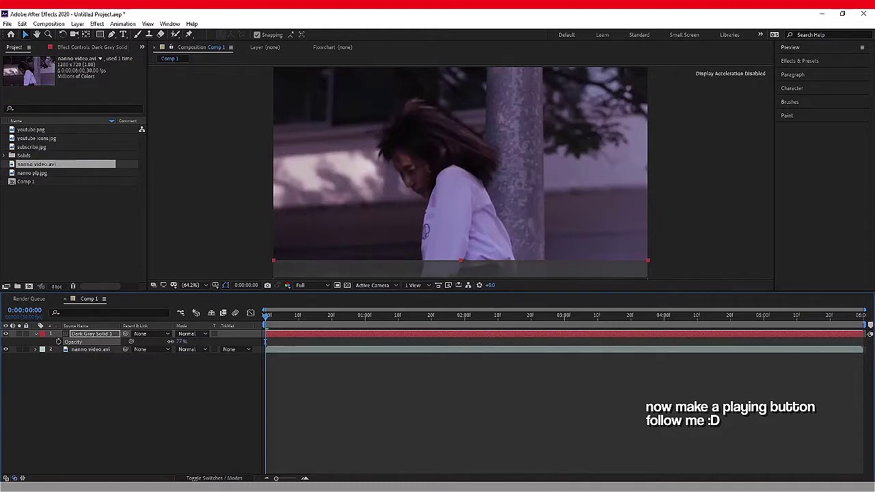
{"action": "left_click", "coordinate": [182, 340]}
{"action": "left_click", "coordinate": [452, 442]}
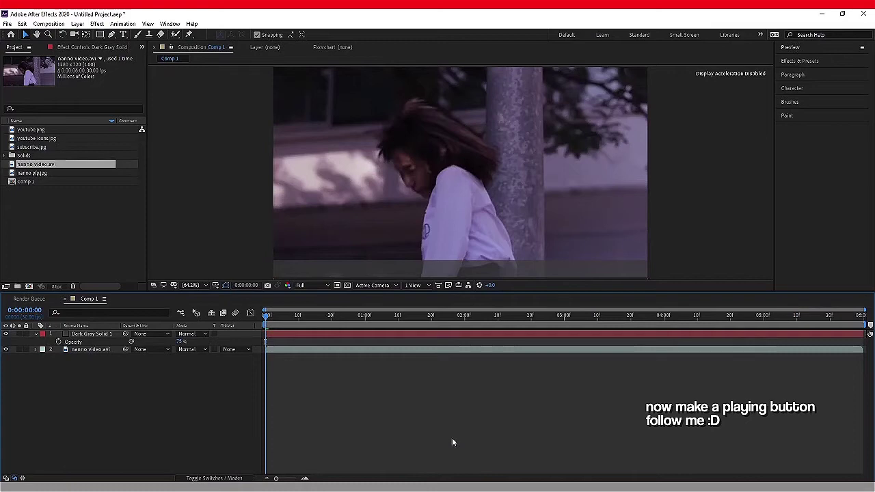
Show the proportional grid, then draw a 17 px white Pen line lowered onto the grey strip
{"action": "key", "text": "u"}
{"action": "left_click", "coordinate": [215, 285]}
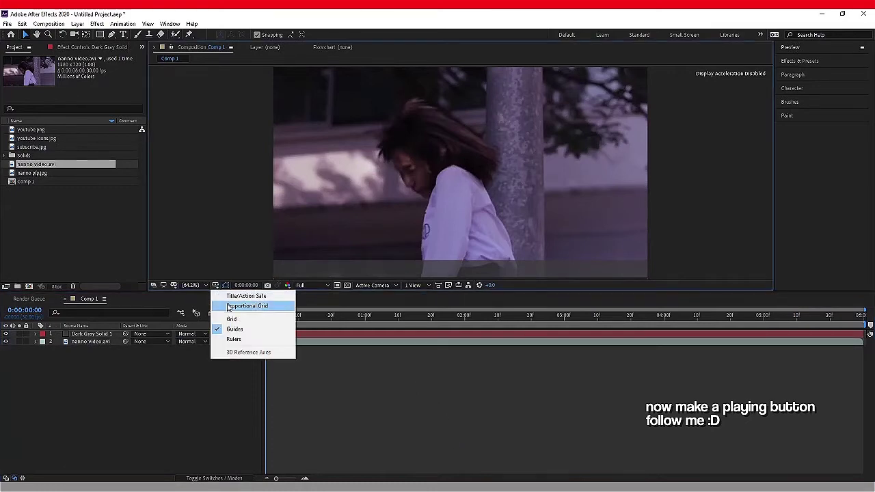
{"action": "left_click", "coordinate": [229, 306]}
{"action": "left_click", "coordinate": [111, 34]}
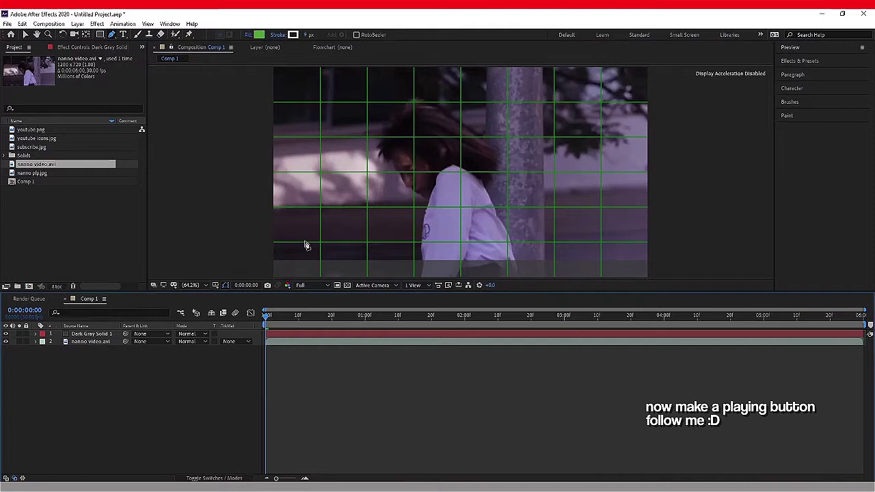
{"action": "left_click", "coordinate": [283, 243]}
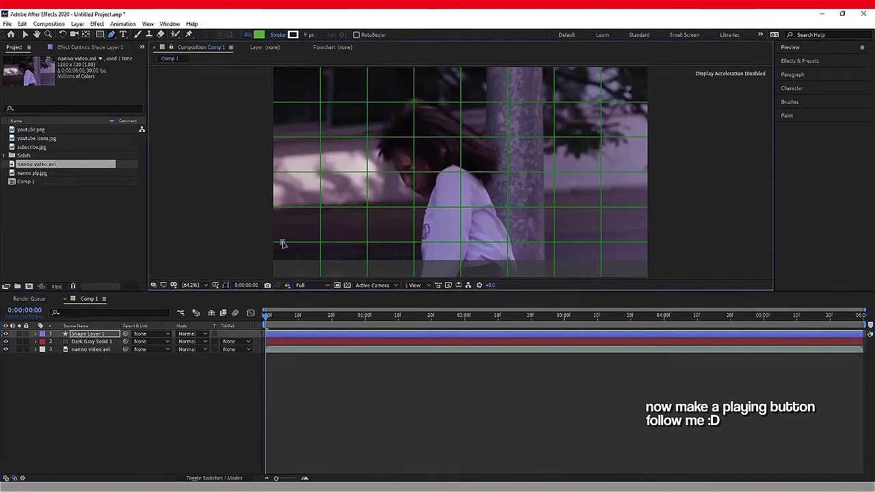
{"action": "left_click", "coordinate": [636, 242]}
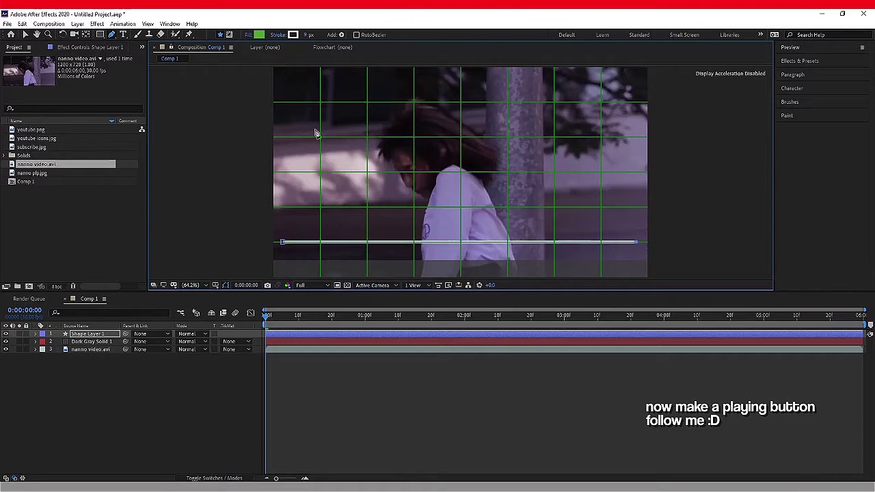
{"action": "left_click_drag", "start_coordinate": [309, 36], "coordinate": [461, 173]}
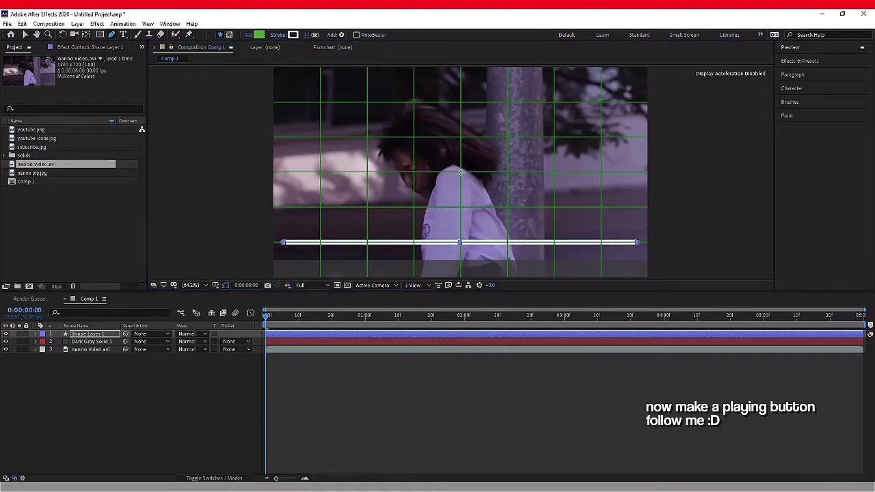
{"action": "key", "text": "p"}
{"action": "left_click_drag", "start_coordinate": [197, 340], "coordinate": [252, 329]}
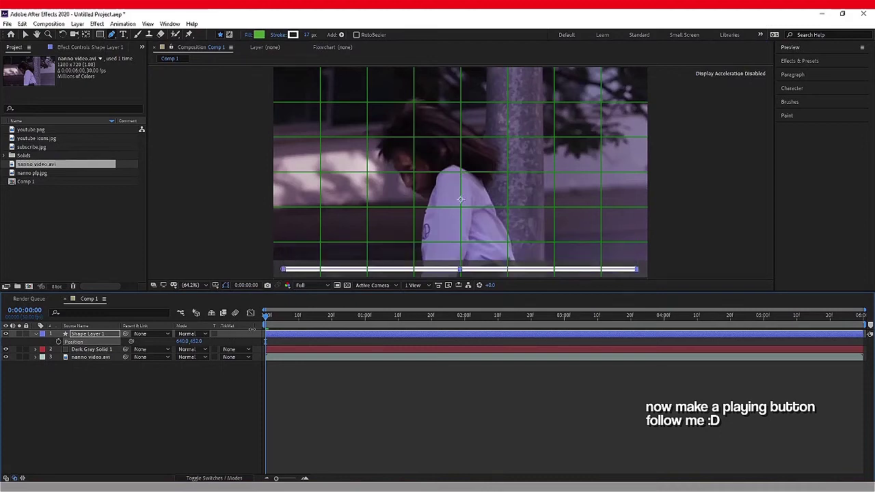
Set Shape Layer 1's Stroke 1 Line Cap to Round Cap
{"action": "left_click", "coordinate": [36, 334]}
{"action": "left_click", "coordinate": [36, 333]}
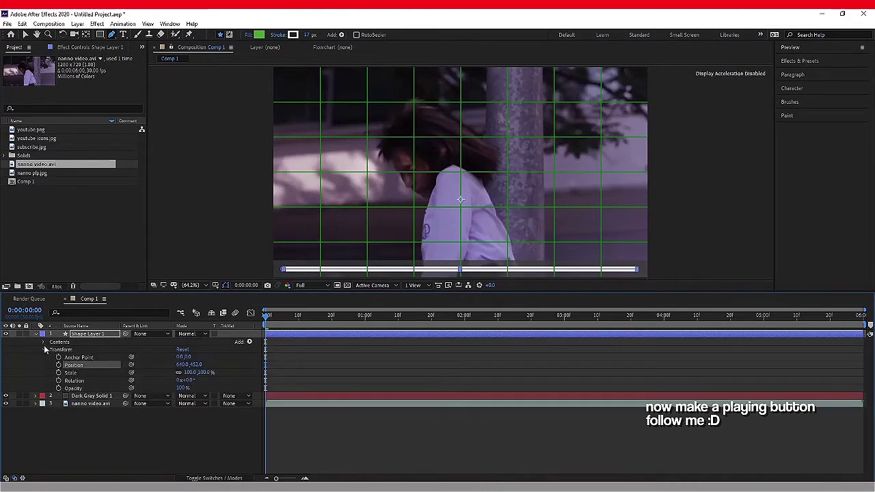
{"action": "left_click", "coordinate": [44, 349]}
{"action": "left_click", "coordinate": [51, 350]}
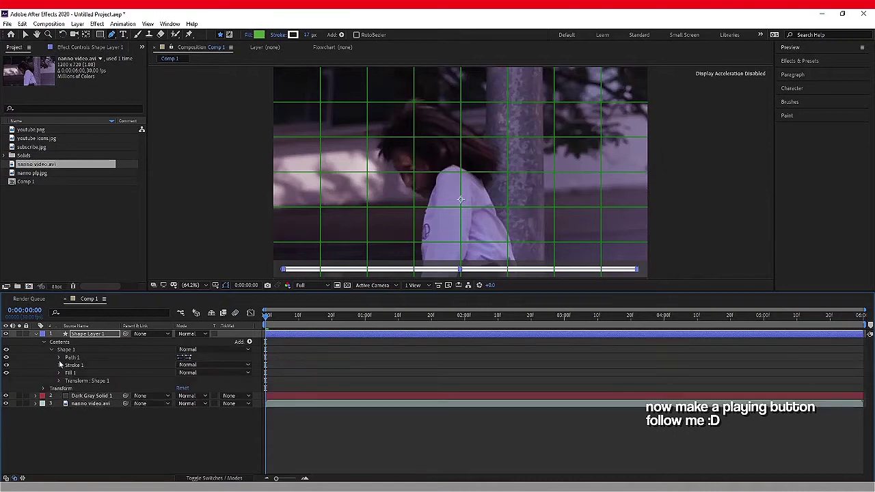
{"action": "left_click", "coordinate": [59, 365]}
{"action": "left_click", "coordinate": [223, 404]}
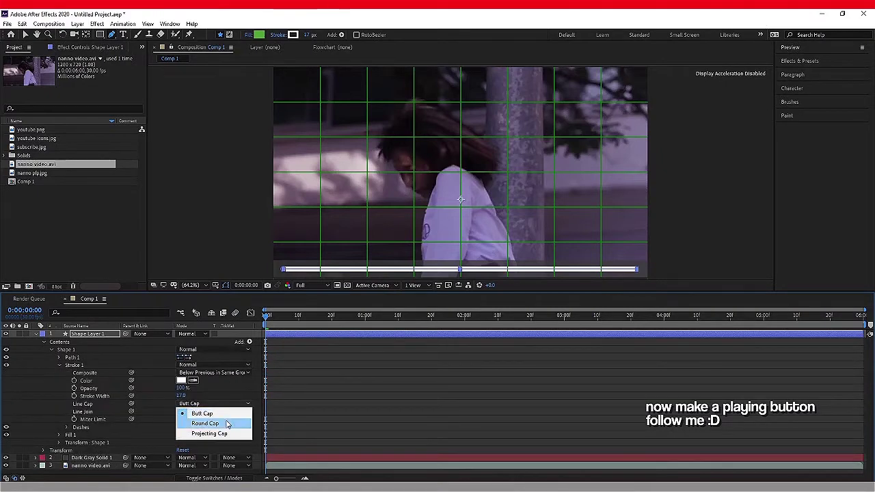
{"action": "left_click", "coordinate": [226, 424]}
{"action": "key", "text": "u"}
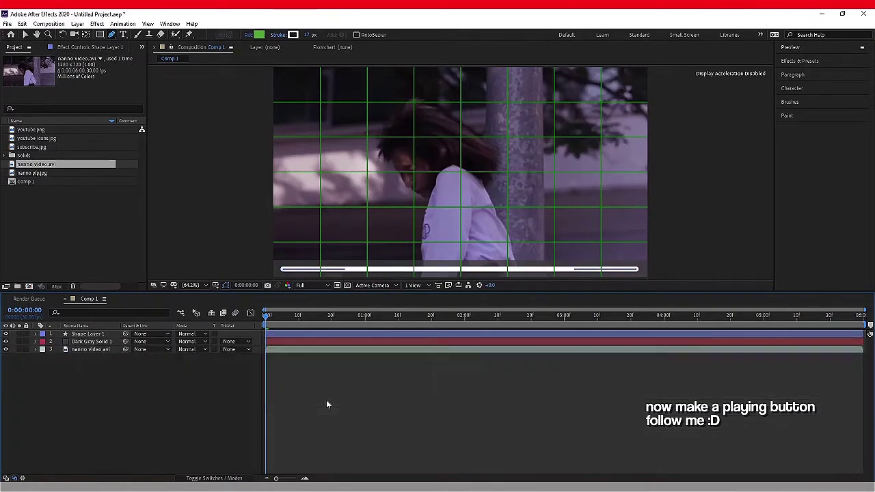
{"action": "left_click", "coordinate": [289, 335]}
{"action": "left_click", "coordinate": [302, 373]}
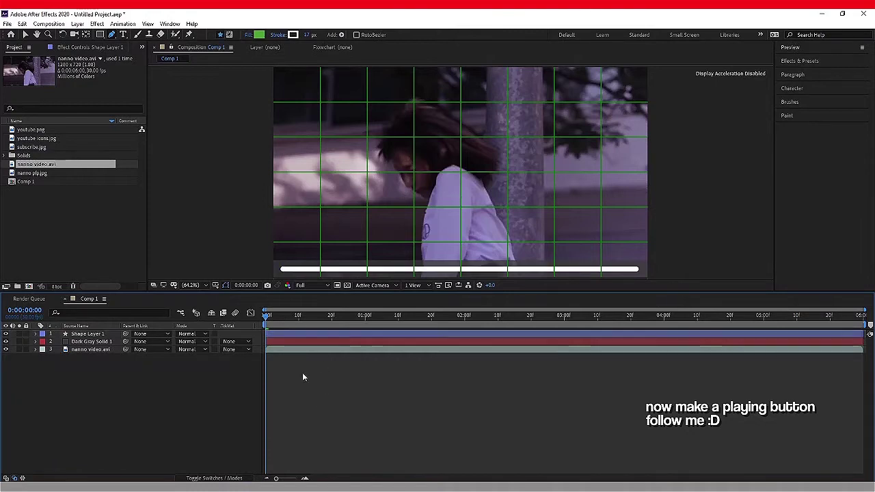
Create a new full-frame red solid layer, Red Solid 1
{"action": "right_click", "coordinate": [260, 345]}
{"action": "mouse_move", "coordinate": [273, 338]}
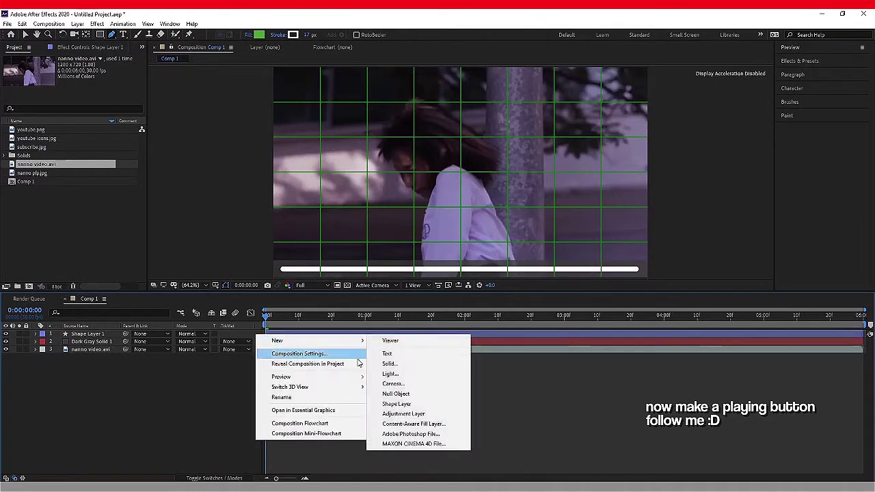
{"action": "left_click", "coordinate": [385, 365]}
{"action": "left_click", "coordinate": [203, 323]}
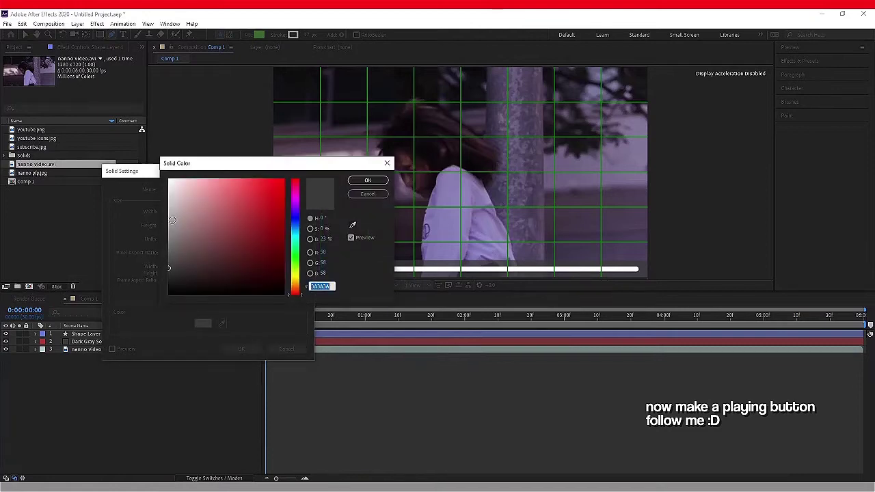
{"action": "left_click", "coordinate": [174, 220]}
{"action": "left_click_drag", "start_coordinate": [182, 277], "coordinate": [164, 306]}
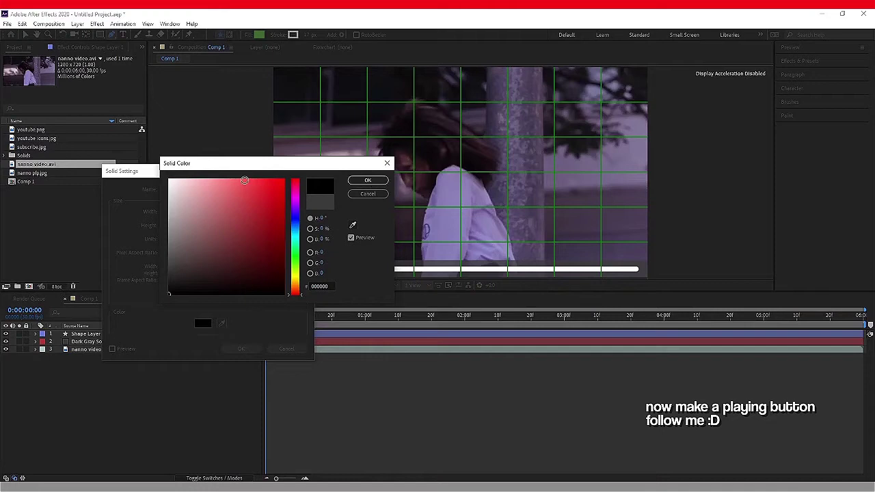
{"action": "left_click_drag", "start_coordinate": [245, 179], "coordinate": [254, 177]}
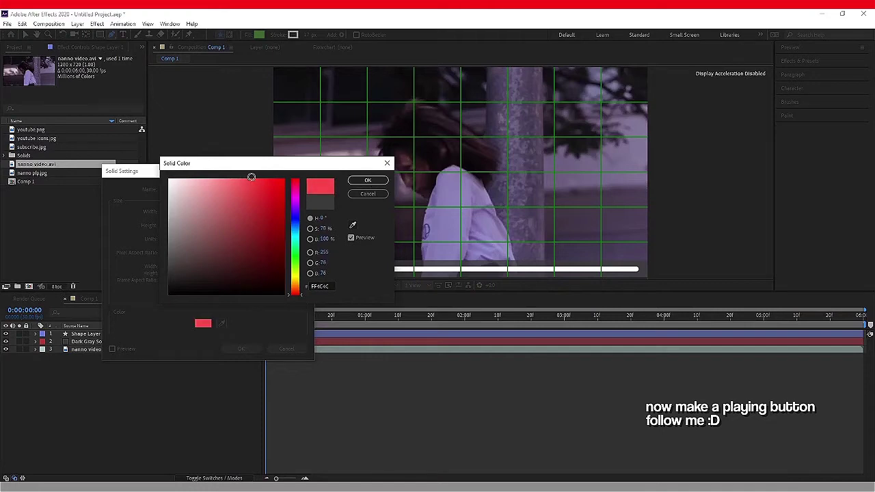
{"action": "left_click", "coordinate": [368, 180]}
{"action": "left_click", "coordinate": [242, 350]}
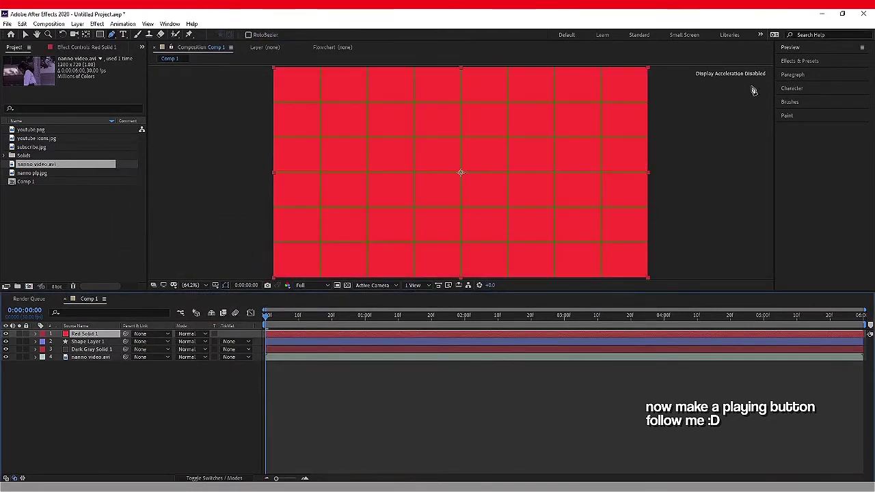
Apply S_WipeCircle to Red Solid 1, raising Wipe Percent to shrink it to a centred dot
{"action": "left_click", "coordinate": [799, 60]}
{"action": "left_click", "coordinate": [819, 73]}
{"action": "type", "text": "cir"}
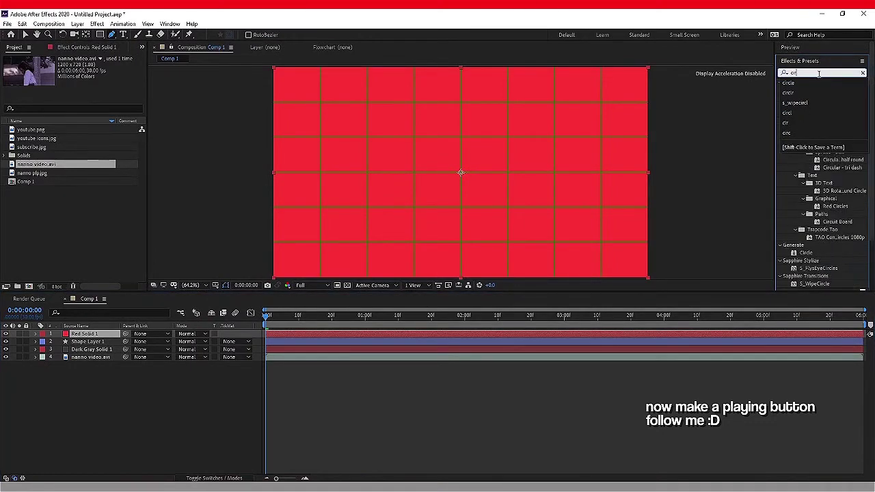
{"action": "type", "text": "cle"}
{"action": "left_click_drag", "start_coordinate": [814, 191], "coordinate": [387, 193]}
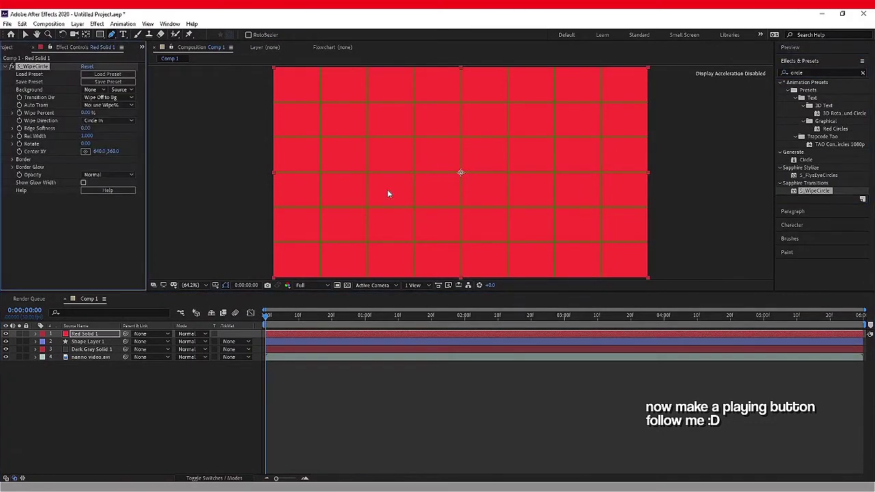
{"action": "left_click_drag", "start_coordinate": [89, 114], "coordinate": [122, 107]}
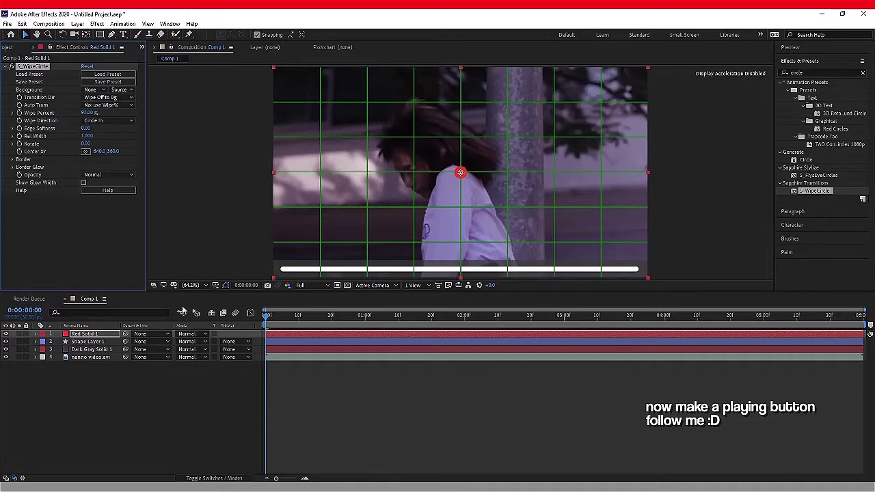
Move the red dot down onto the white bar and shrink it with Wipe Percent 98%
{"action": "key", "text": "p"}
{"action": "left_click_drag", "start_coordinate": [196, 341], "coordinate": [244, 341]}
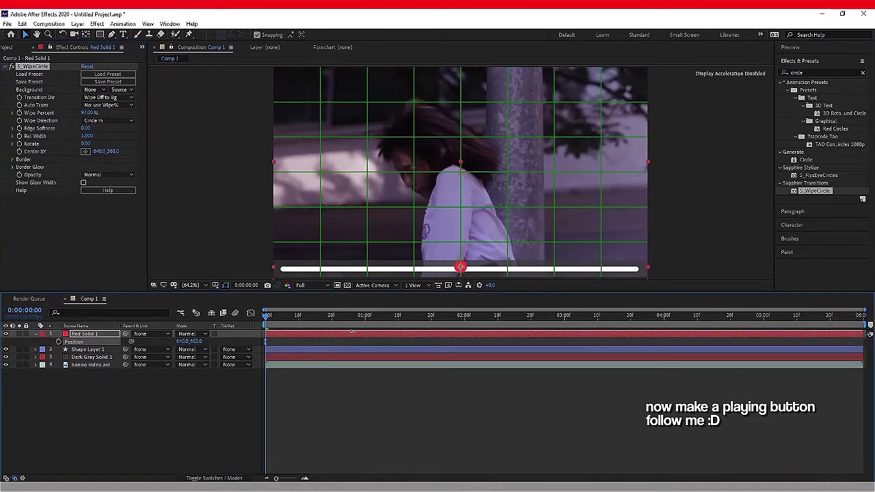
{"action": "left_click", "coordinate": [360, 329]}
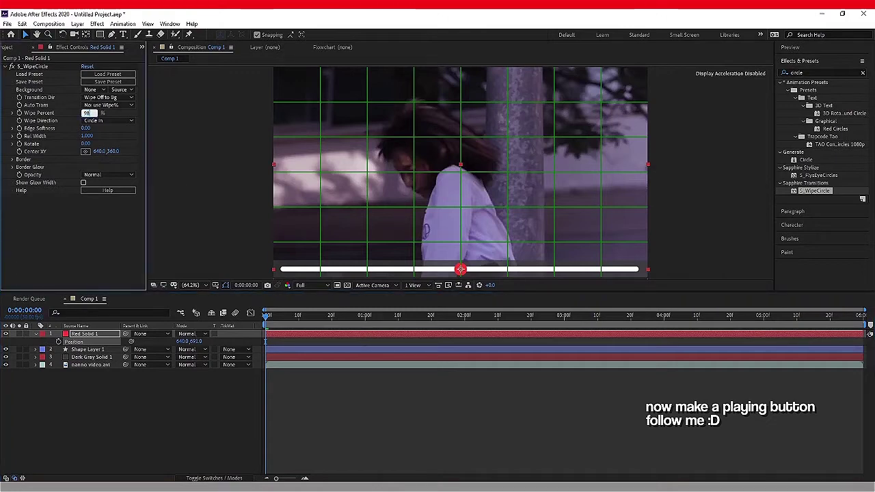
{"action": "left_click", "coordinate": [90, 116]}
{"action": "left_click", "coordinate": [373, 228]}
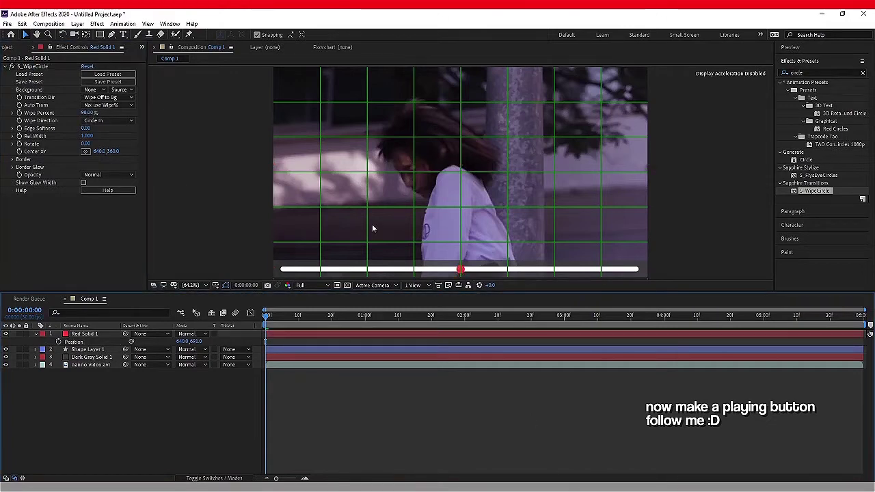
{"action": "left_click_drag", "start_coordinate": [192, 342], "coordinate": [9, 348]}
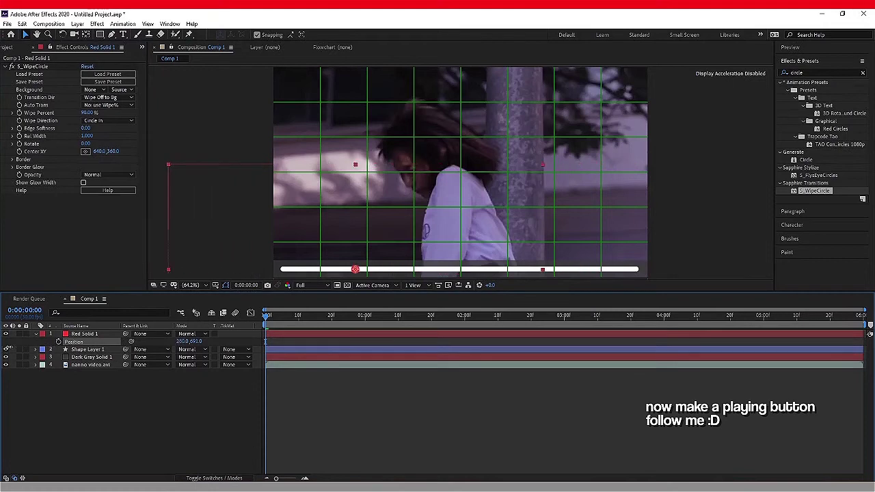
{"action": "left_click_drag", "start_coordinate": [189, 340], "coordinate": [203, 360]}
Thin the white bar's stroke and place the red dot at the bar's left end (47,691)
{"action": "left_click", "coordinate": [281, 350]}
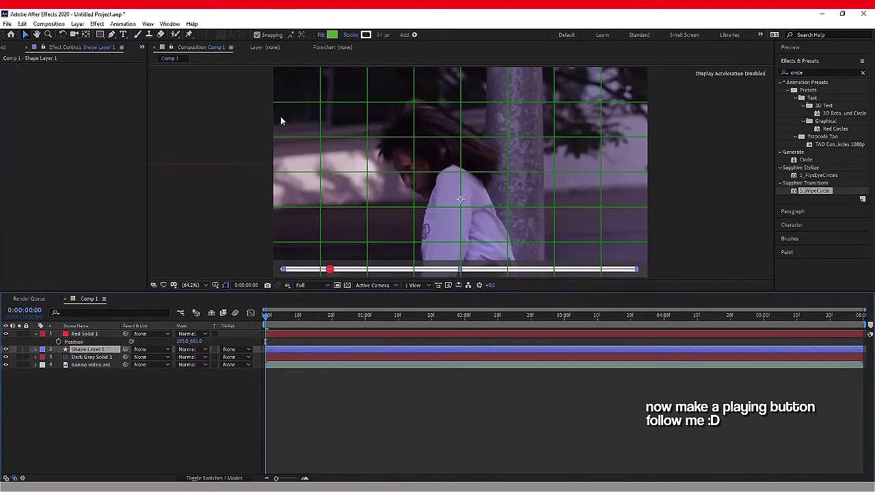
{"action": "mouse_move", "coordinate": [387, 35]}
{"action": "left_mouse_down"}
{"action": "mouse_move", "coordinate": [369, 36]}
{"action": "mouse_move", "coordinate": [384, 37]}
{"action": "left_mouse_up"}
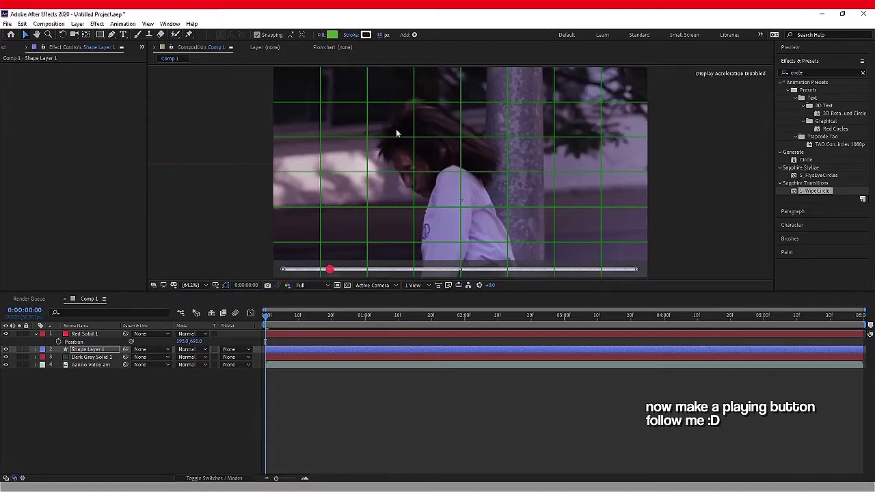
{"action": "left_click", "coordinate": [391, 425]}
{"action": "left_click", "coordinate": [298, 334]}
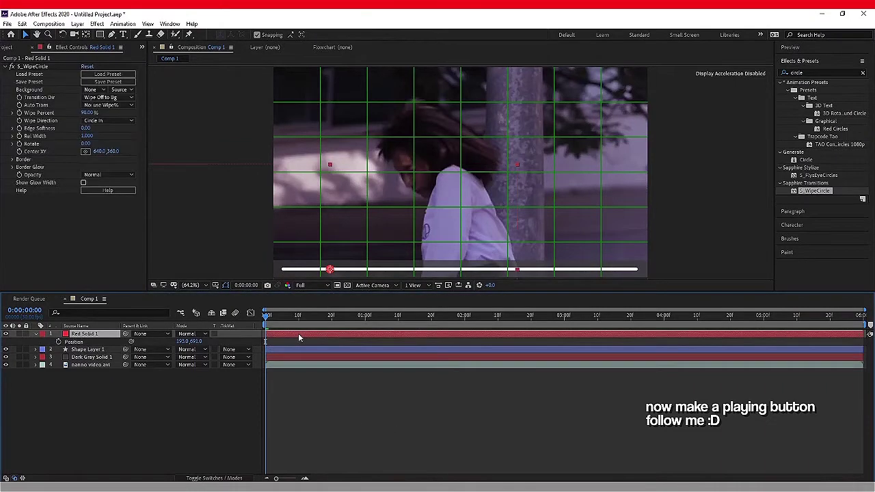
{"action": "left_click_drag", "start_coordinate": [188, 340], "coordinate": [130, 348]}
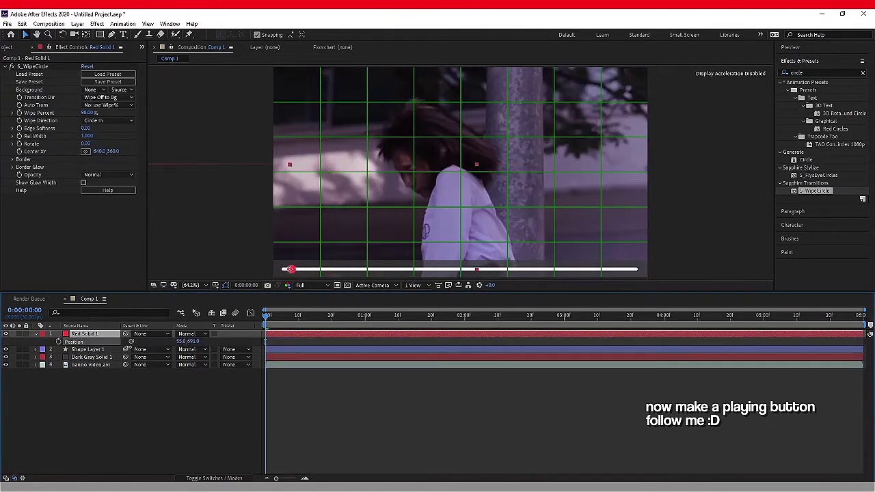
{"action": "left_click_drag", "start_coordinate": [130, 344], "coordinate": [132, 344]}
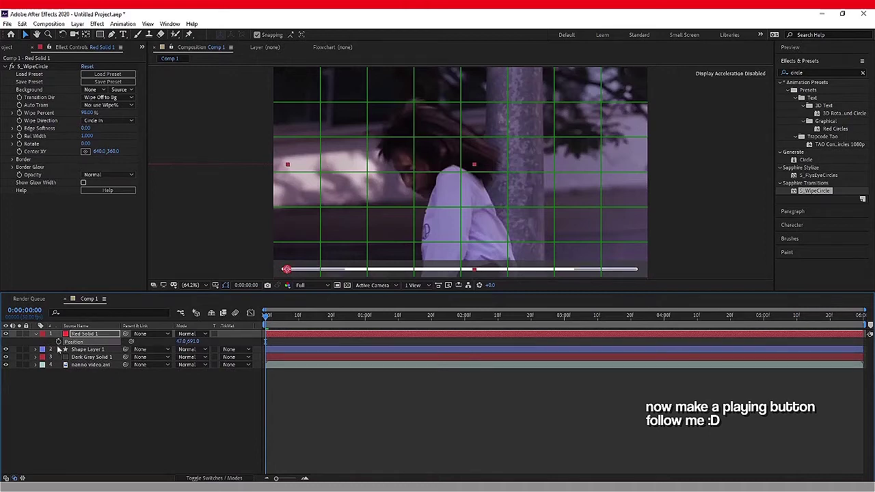
Keyframe the dot to the bar's right end at 1251,691 and preview at Half resolution
{"action": "left_click", "coordinate": [840, 319]}
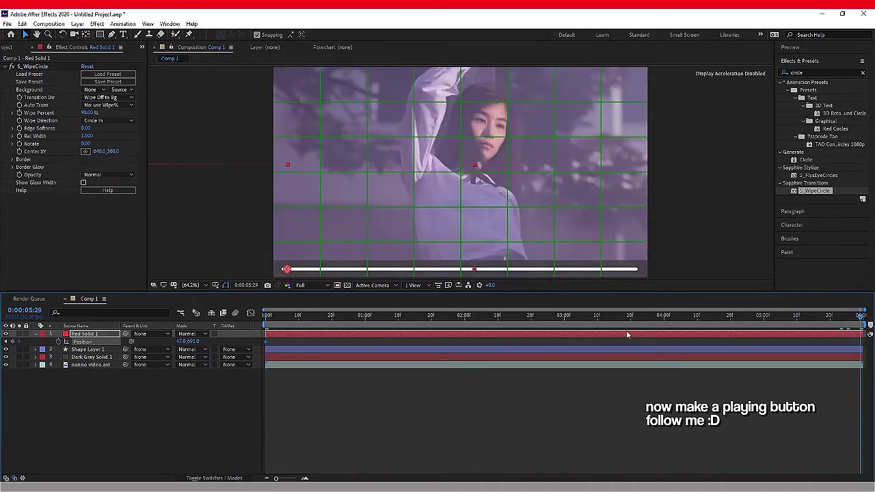
{"action": "left_click", "coordinate": [223, 478]}
{"action": "left_click", "coordinate": [327, 286]}
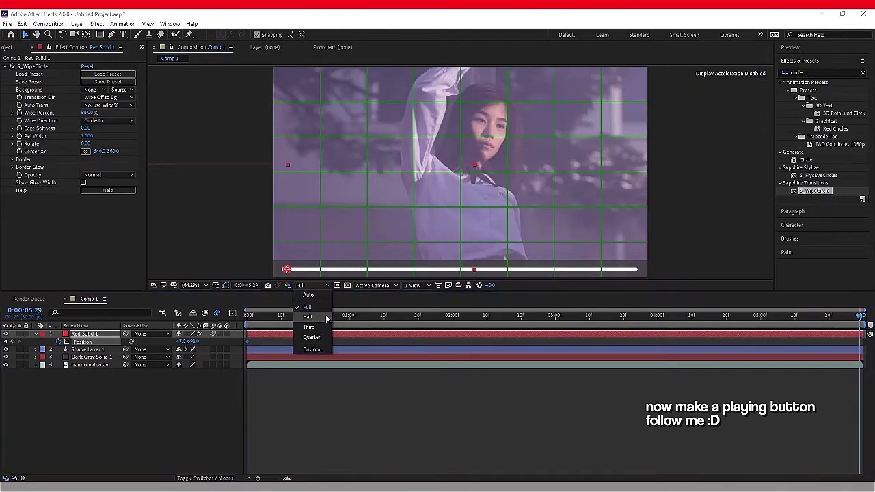
{"action": "left_click", "coordinate": [311, 314]}
{"action": "left_click_drag", "start_coordinate": [286, 268], "coordinate": [620, 269]}
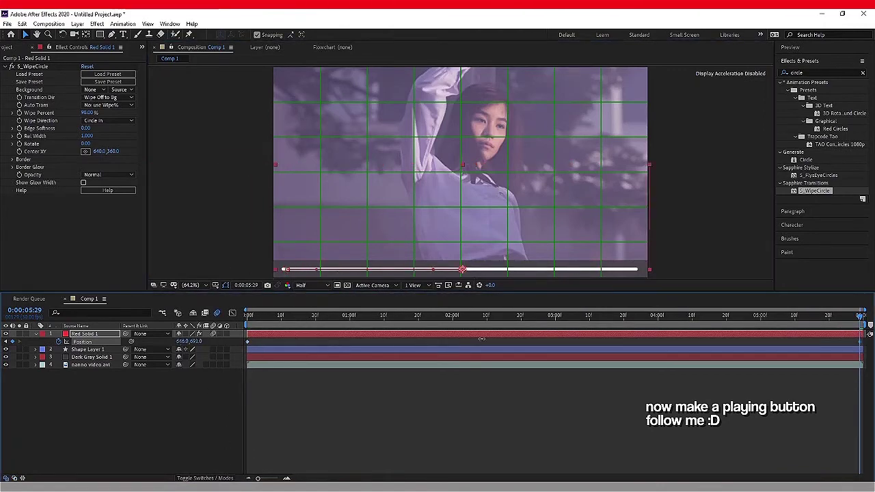
{"action": "left_click_drag", "start_coordinate": [699, 336], "coordinate": [706, 334]}
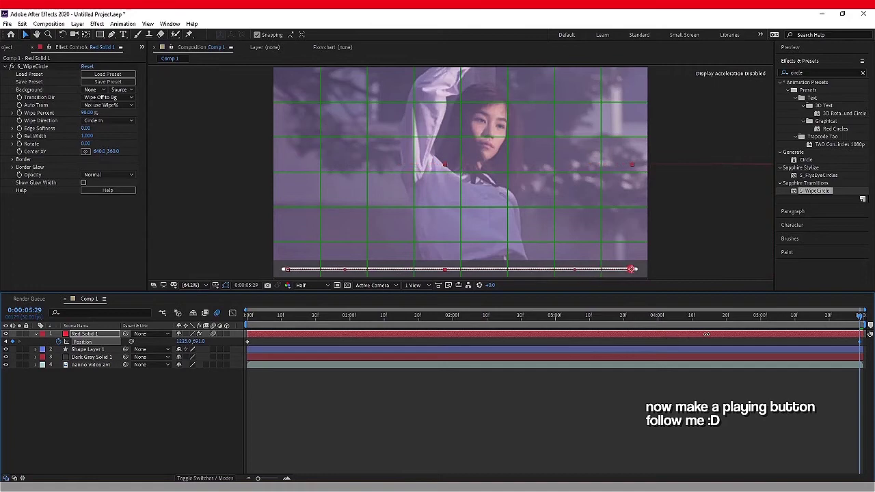
{"action": "key", "text": "space"}
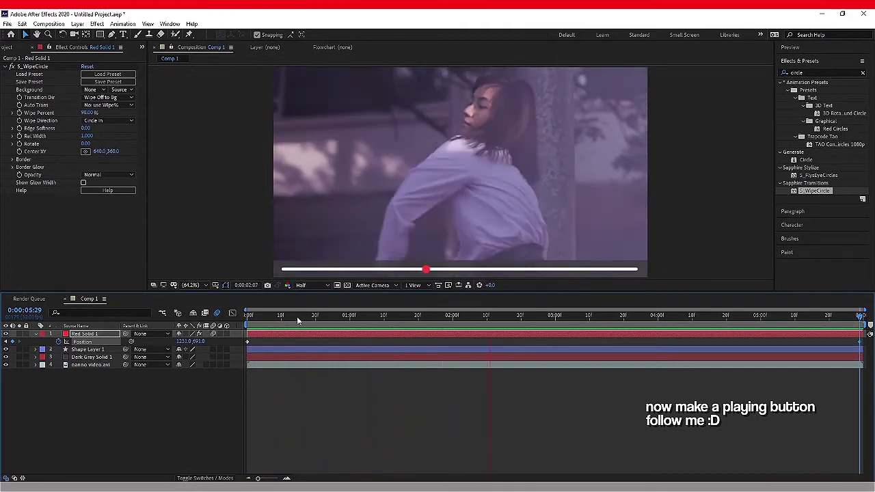
{"action": "key", "text": "space"}
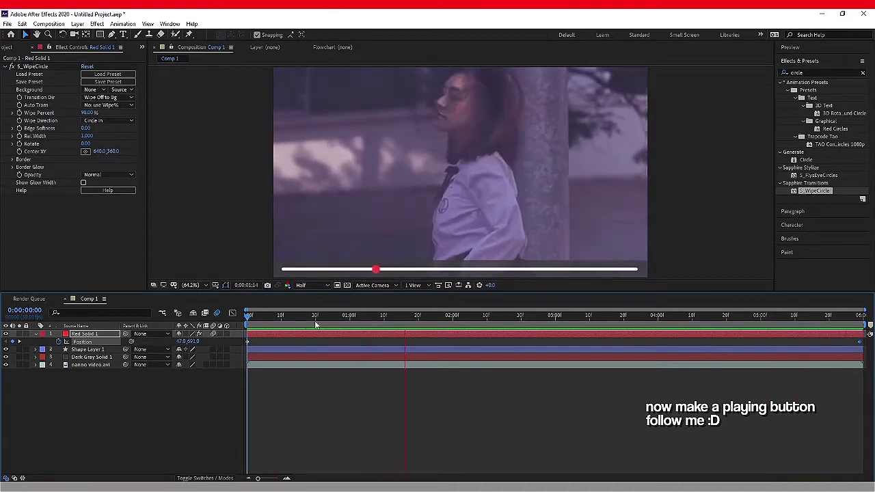
{"action": "key", "text": "space"}
Pre-compose Red Solid 1 and Shape Layer 1 into Pre-comp 1
{"action": "left_click", "coordinate": [275, 349], "text": "ctrl"}
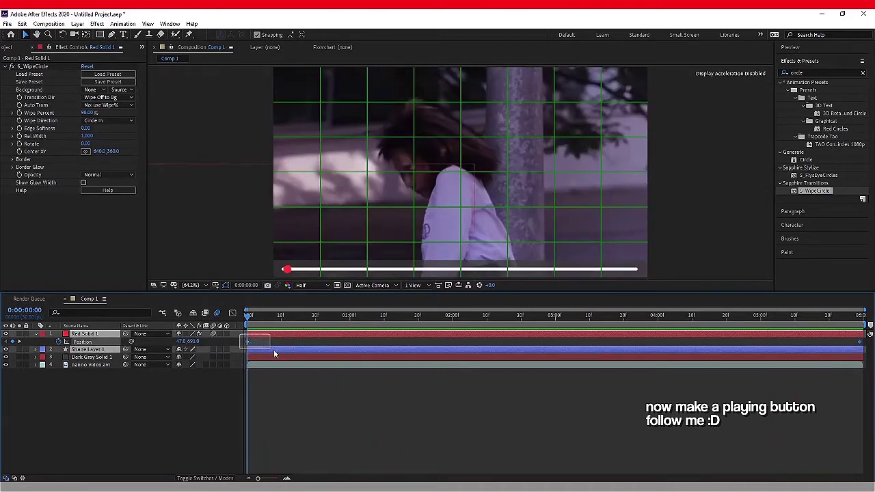
{"action": "right_click", "coordinate": [275, 349]}
{"action": "left_click", "coordinate": [315, 308]}
{"action": "left_click", "coordinate": [468, 304]}
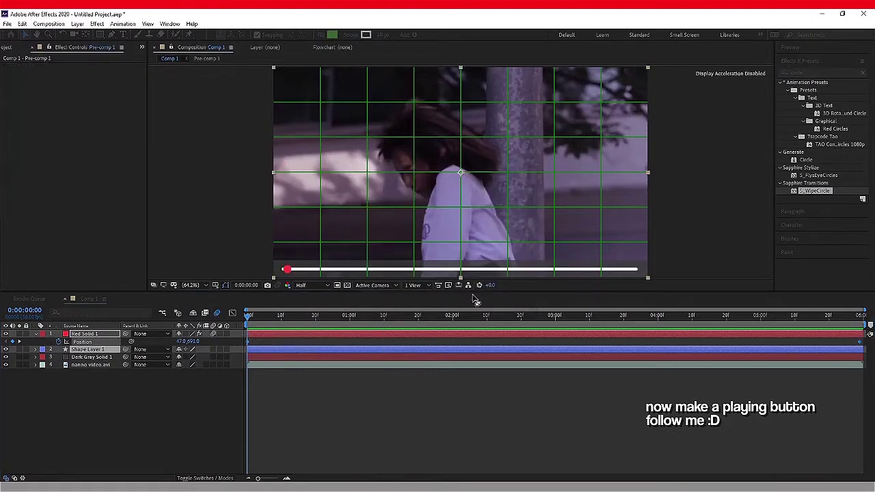
Apply Drop Shadow to Pre-comp 1 (Distance 0, Softness 9)
{"action": "left_click", "coordinate": [822, 72]}
{"action": "type", "text": "dr"}
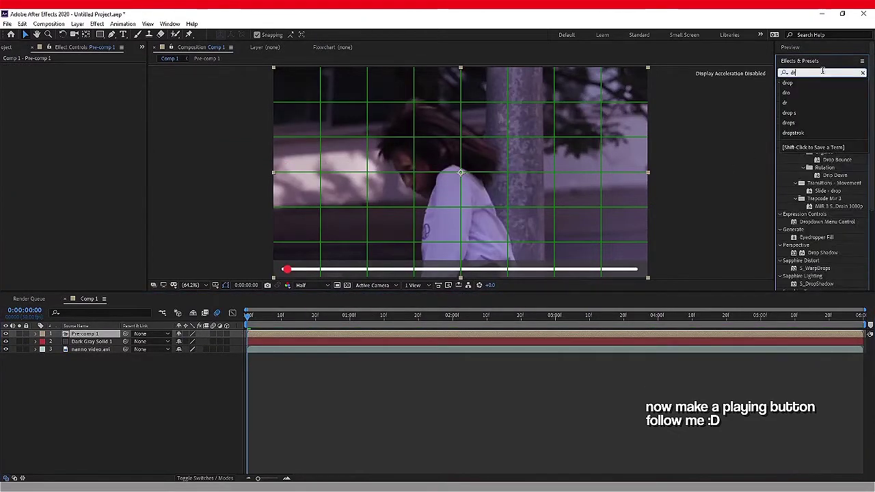
{"action": "type", "text": "op"}
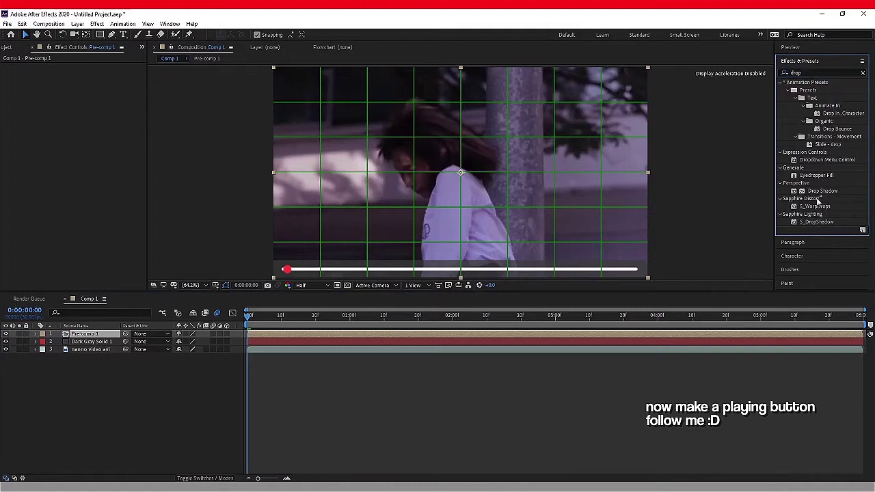
{"action": "left_click_drag", "start_coordinate": [832, 191], "coordinate": [614, 336]}
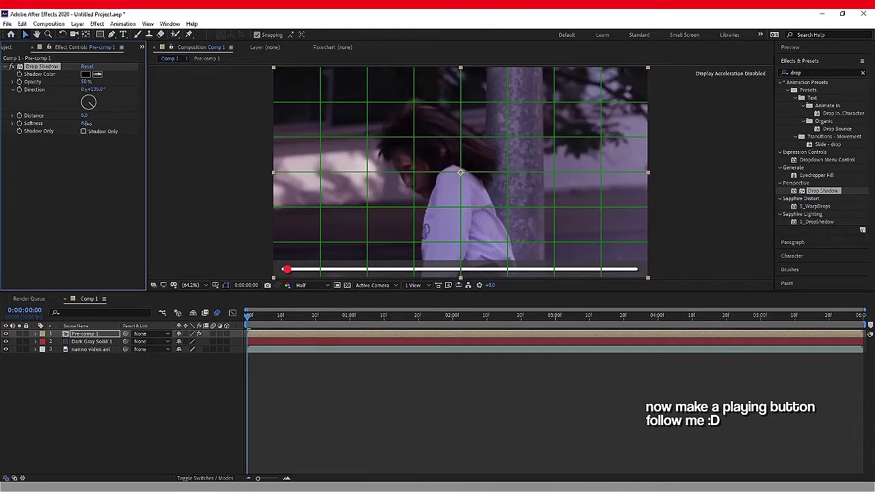
{"action": "left_click", "coordinate": [352, 386]}
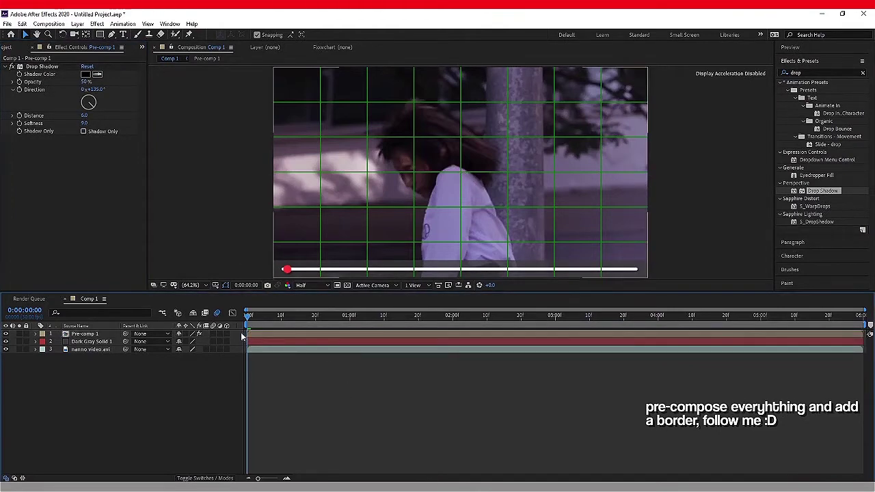
Pre-compose all layers of Comp 1 into Pre-comp 2
{"action": "key", "text": "ctrl+a"}
{"action": "right_click", "coordinate": [275, 347]}
{"action": "left_click", "coordinate": [325, 311]}
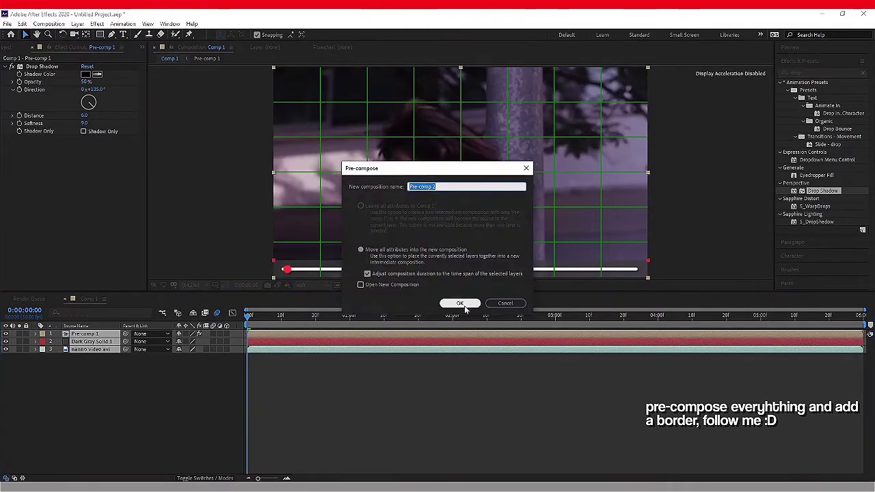
{"action": "left_click", "coordinate": [463, 305]}
Create a new black solid layer, Black Solid 1
{"action": "right_click", "coordinate": [237, 331]}
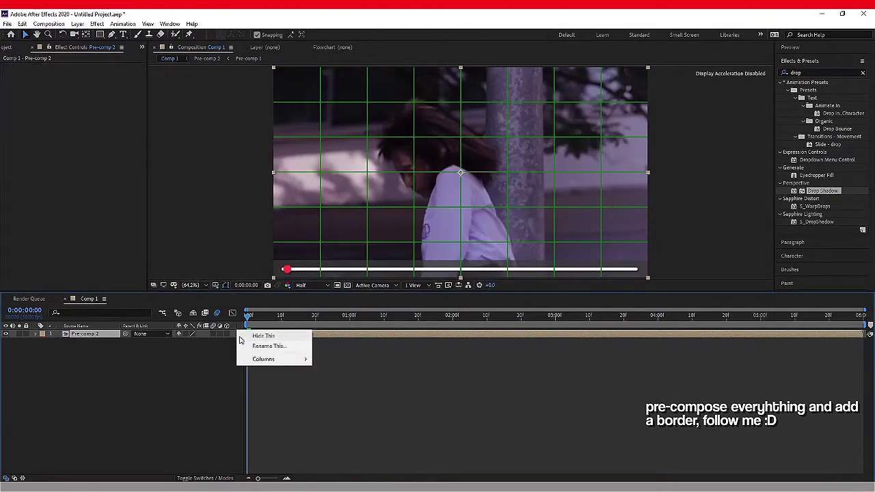
{"action": "right_click", "coordinate": [247, 339]}
{"action": "mouse_move", "coordinate": [254, 342]}
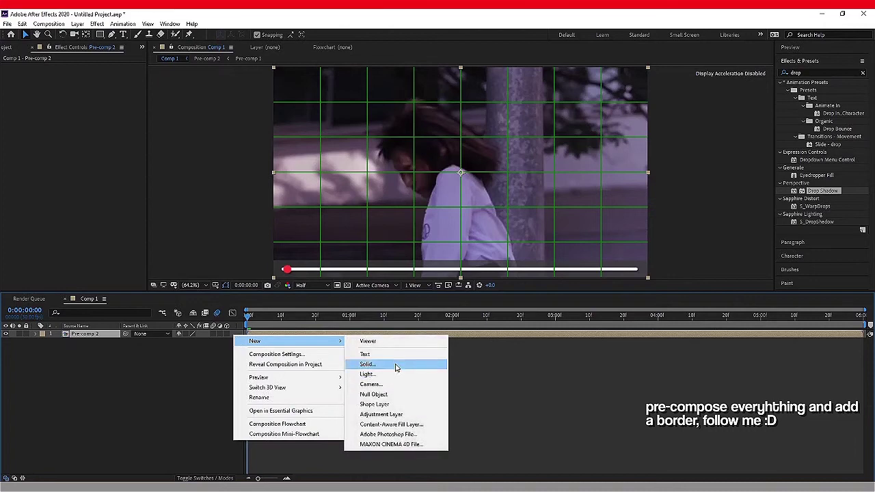
{"action": "left_click", "coordinate": [371, 361]}
{"action": "left_click", "coordinate": [203, 323]}
{"action": "left_click", "coordinate": [168, 270]}
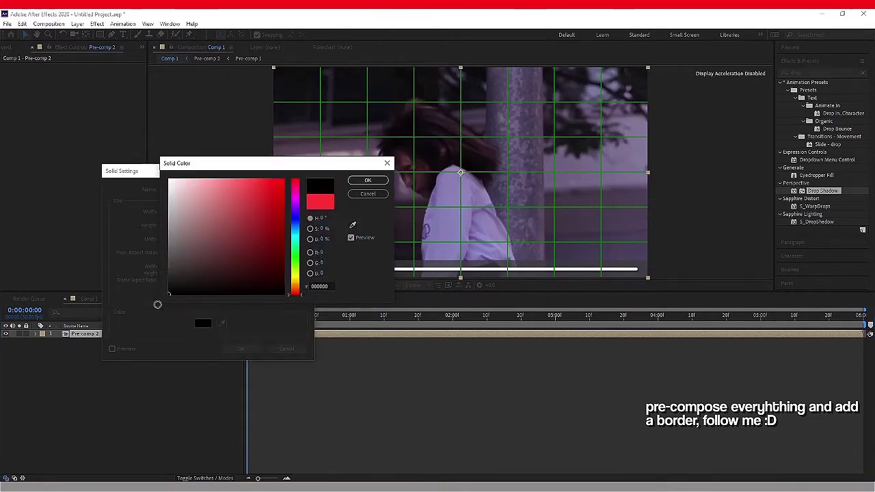
{"action": "left_click", "coordinate": [367, 179]}
{"action": "left_click", "coordinate": [241, 348]}
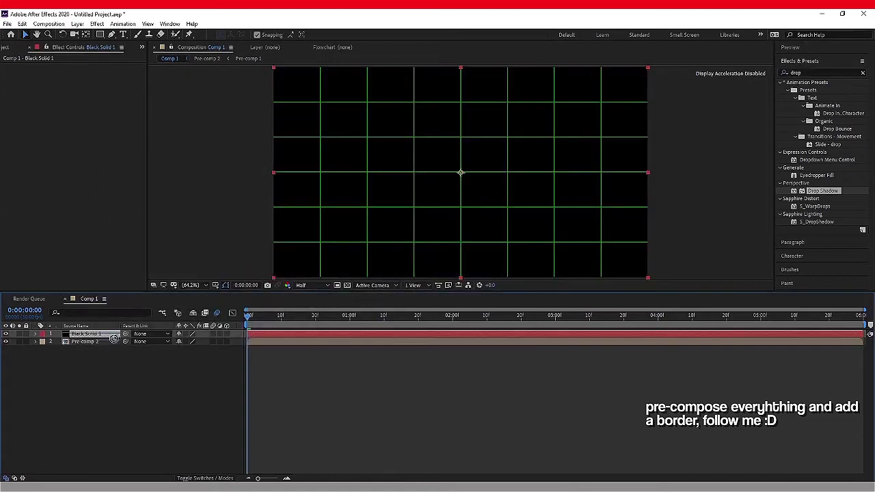
Stack Pre-comp 2 above the black solid and set its Scale to 98%
{"action": "left_click_drag", "start_coordinate": [127, 348], "coordinate": [127, 334]}
{"action": "key", "text": "s"}
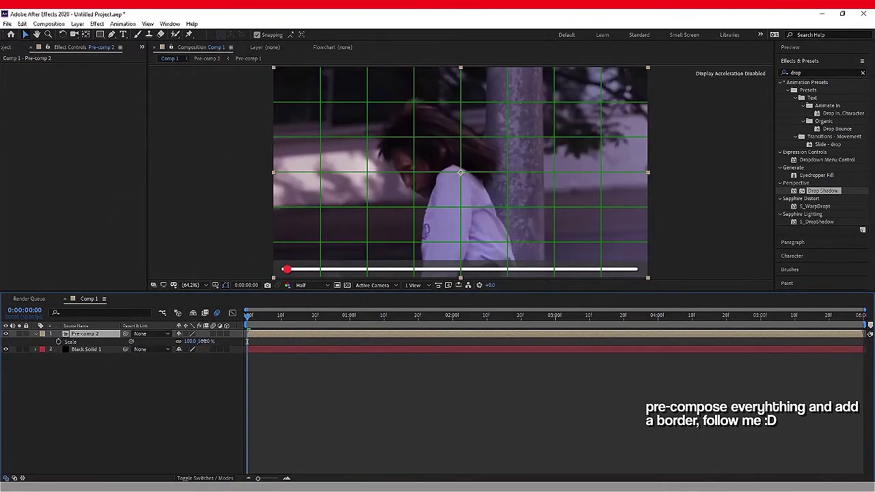
{"action": "type", "text": "98"}
{"action": "key", "text": "Return"}
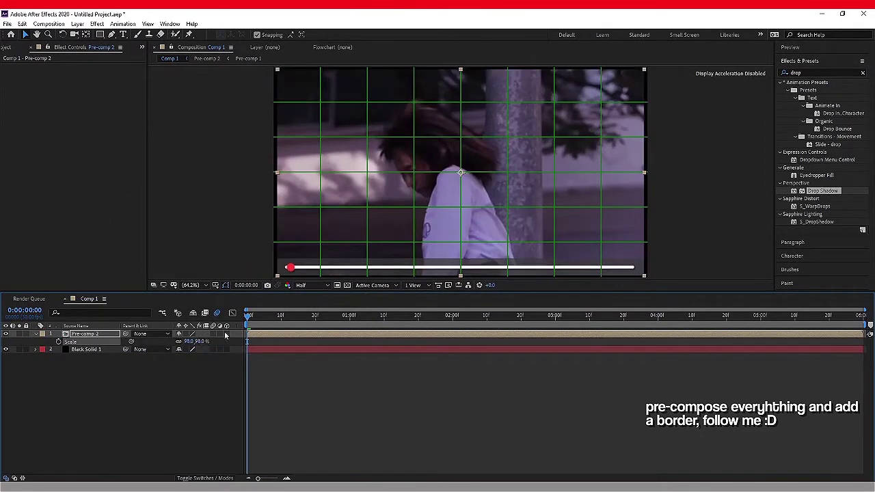
{"action": "left_click", "coordinate": [260, 348], "text": "shift"}
Pre-compose Pre-comp 2 and Black Solid 1 into Pre-comp 3, scaled to 60%
{"action": "right_click", "coordinate": [261, 348]}
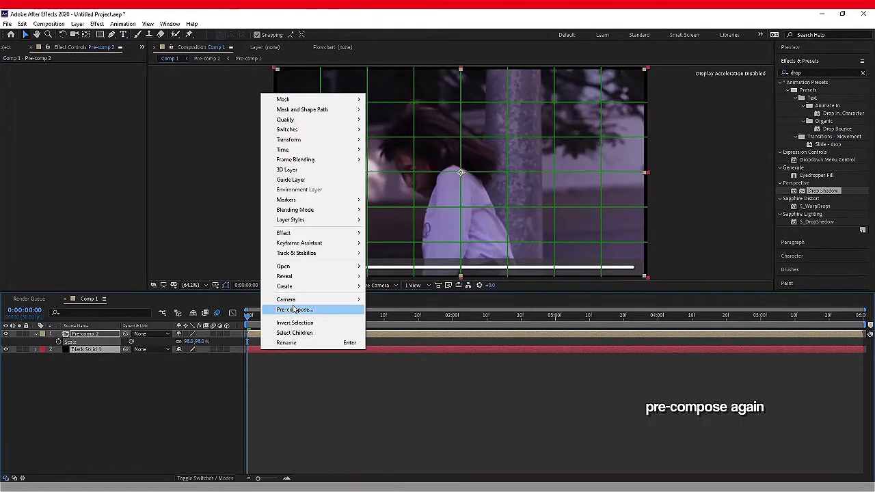
{"action": "left_click", "coordinate": [287, 307]}
{"action": "left_click", "coordinate": [459, 304]}
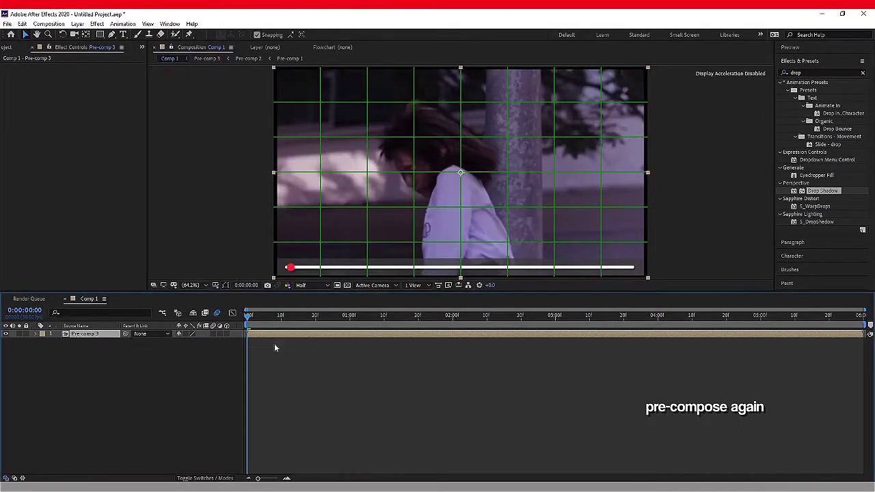
{"action": "key", "text": "s"}
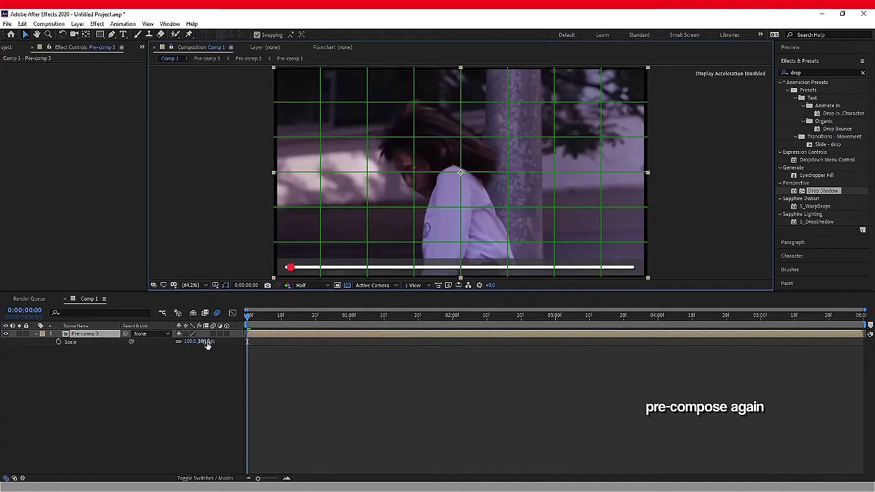
{"action": "left_click_drag", "start_coordinate": [207, 344], "coordinate": [192, 345]}
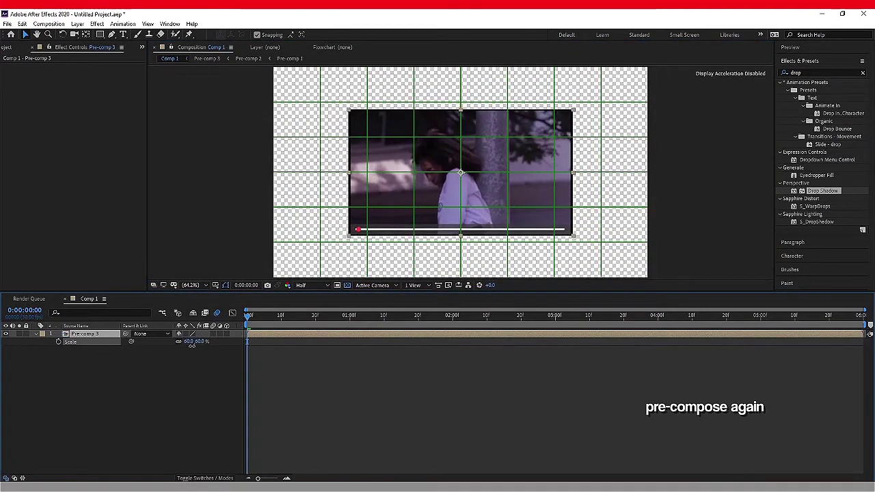
{"action": "left_click", "coordinate": [287, 345]}
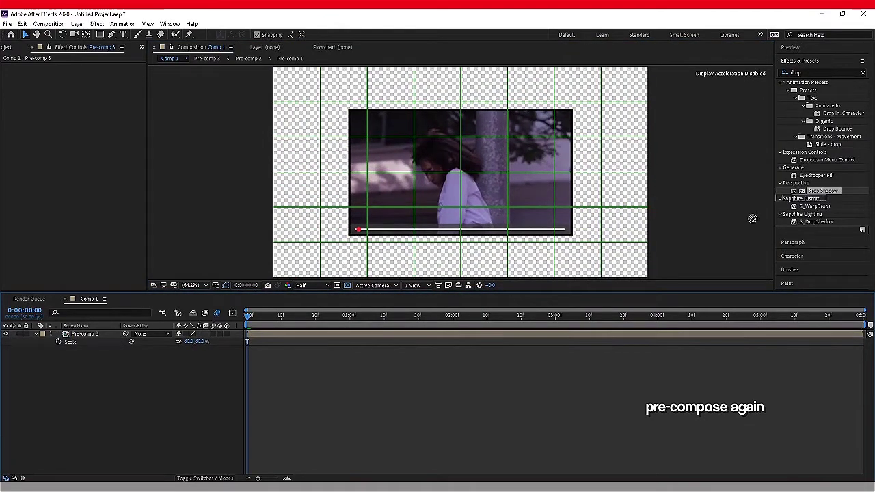
Add Drop Shadow with Distance 34 to Pre-comp 3, scale it to about 57%, and preview
{"action": "left_click_drag", "start_coordinate": [751, 219], "coordinate": [353, 335]}
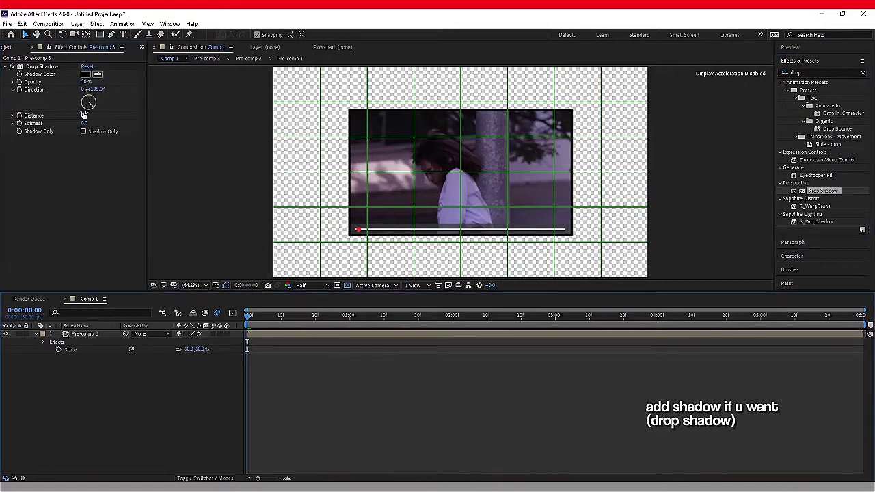
{"action": "left_click_drag", "start_coordinate": [83, 115], "coordinate": [98, 117]}
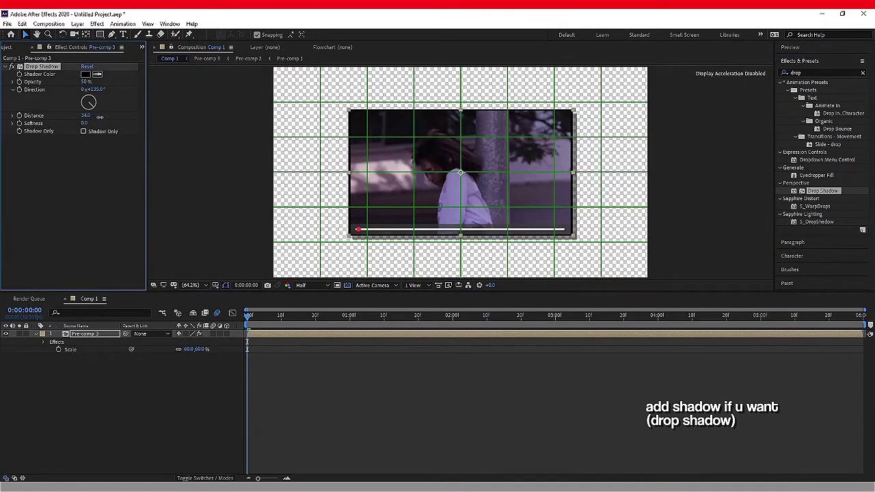
{"action": "mouse_move", "coordinate": [188, 348]}
{"action": "left_mouse_down"}
{"action": "mouse_move", "coordinate": [192, 341]}
{"action": "mouse_move", "coordinate": [175, 341]}
{"action": "left_mouse_up"}
{"action": "key", "text": "p"}
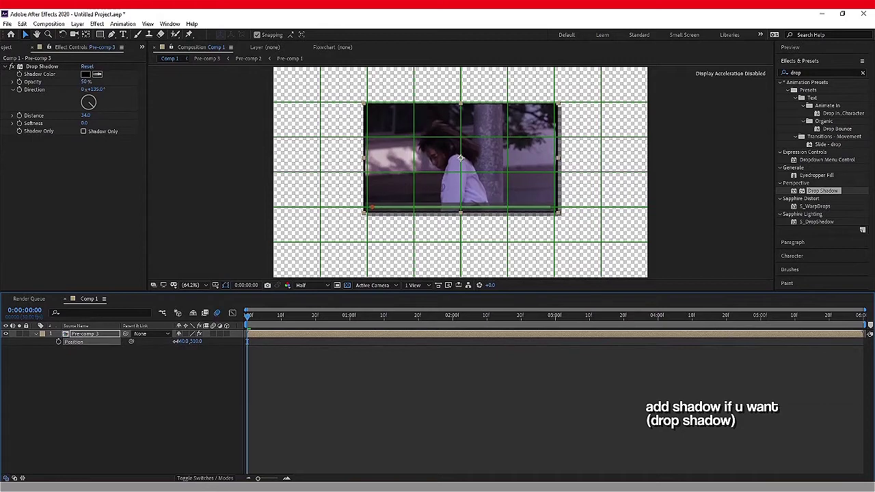
{"action": "left_click", "coordinate": [440, 380]}
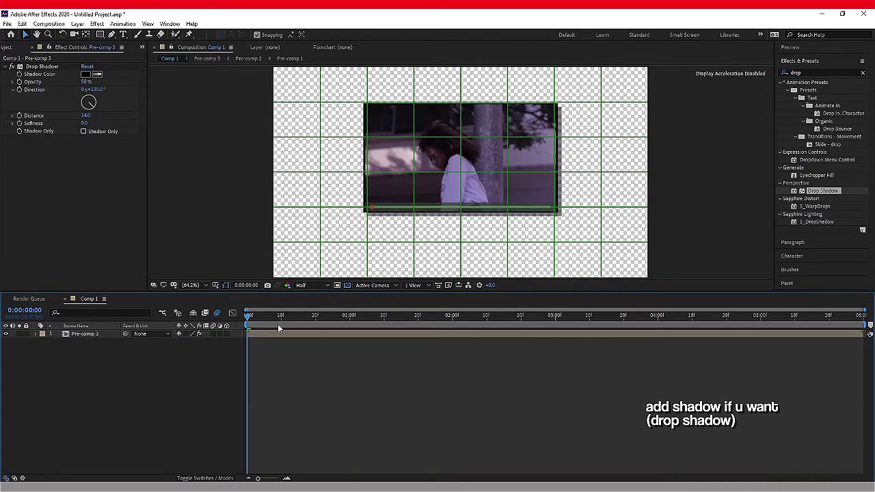
{"action": "key", "text": "space"}
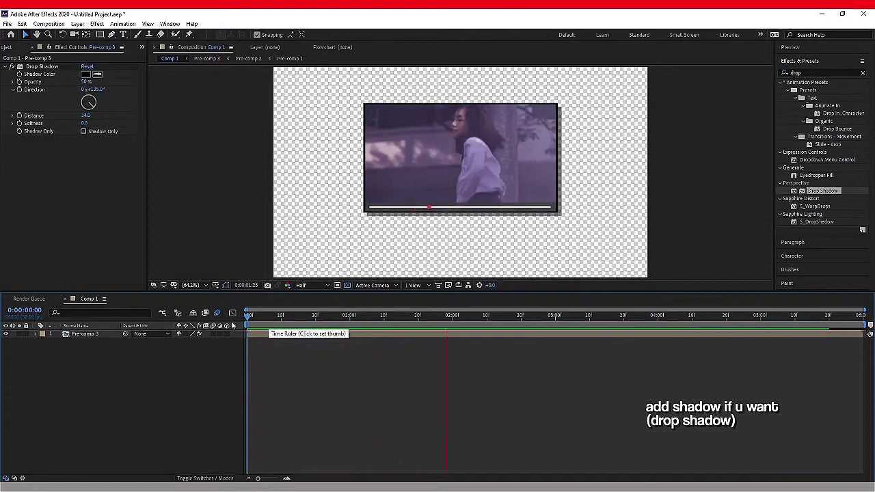
{"action": "key", "text": "space"}
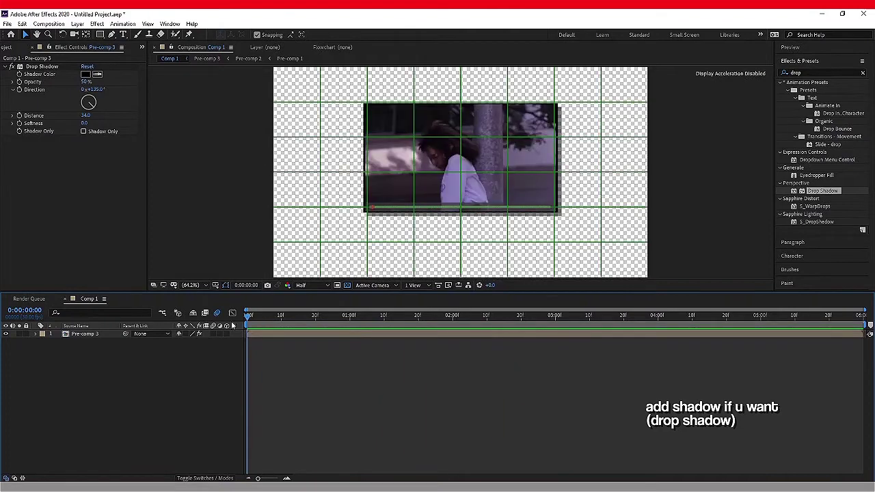
Start an empty text layer and copy the title and views lines from the notes
{"action": "left_click", "coordinate": [128, 36]}
{"action": "left_click", "coordinate": [321, 269]}
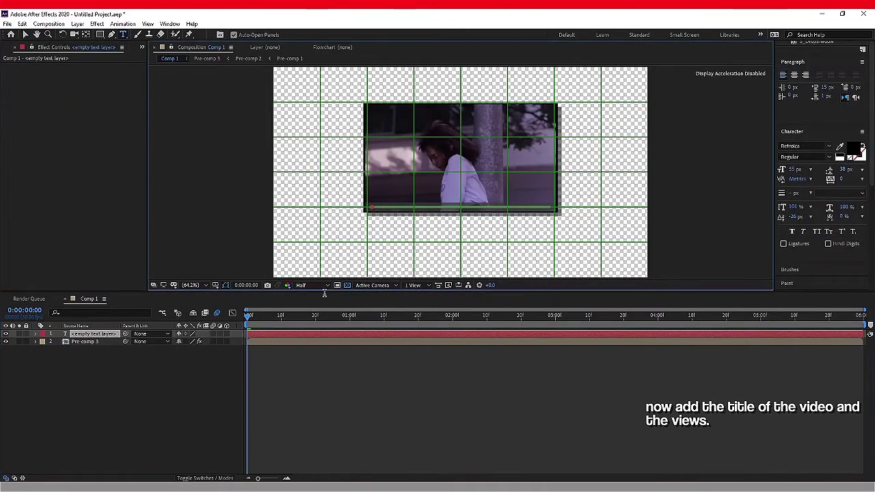
{"action": "key", "text": "alt+Tab"}
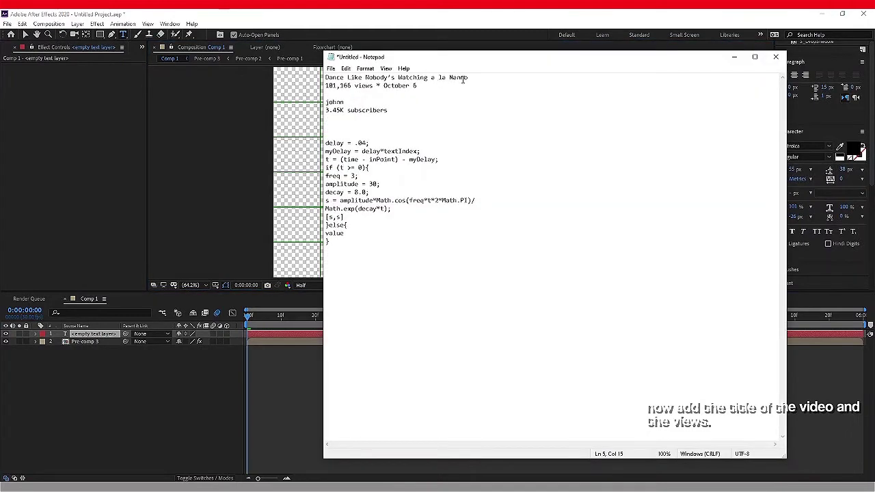
{"action": "left_click_drag", "start_coordinate": [418, 86], "coordinate": [319, 69]}
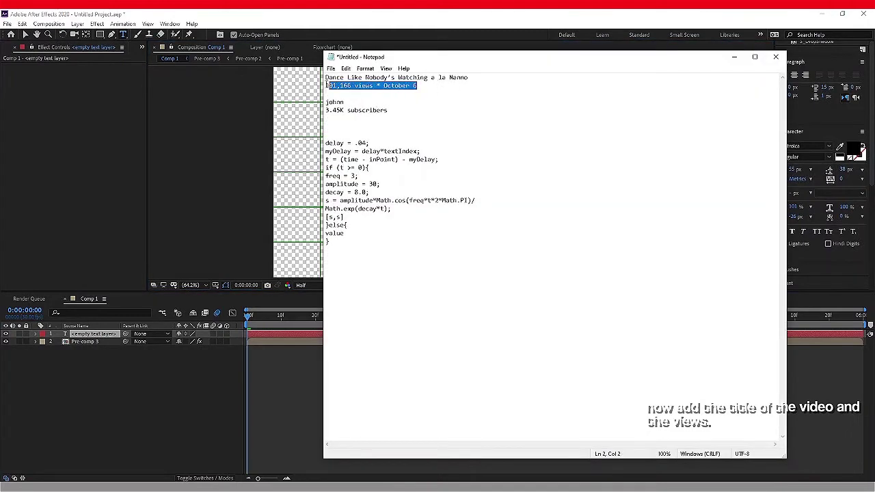
{"action": "left_click", "coordinate": [735, 59]}
Hide the grid and paste the title and views text into the text layer
{"action": "left_click", "coordinate": [337, 286]}
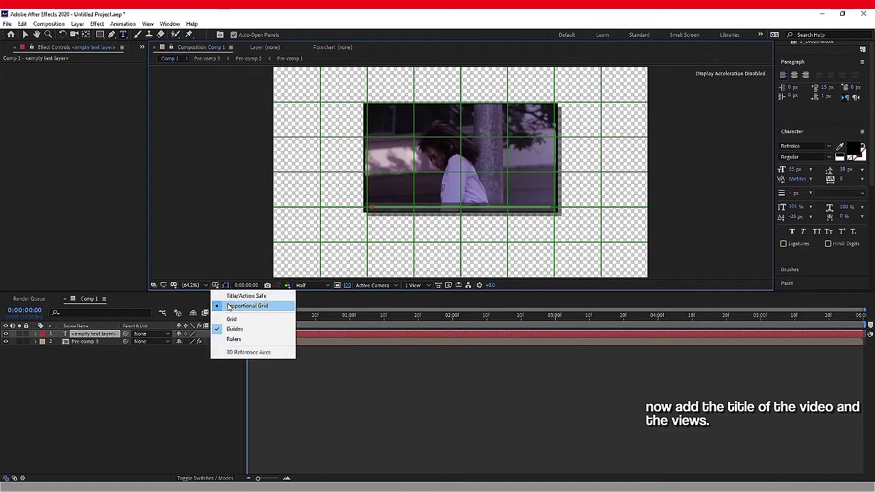
{"action": "left_click", "coordinate": [273, 304]}
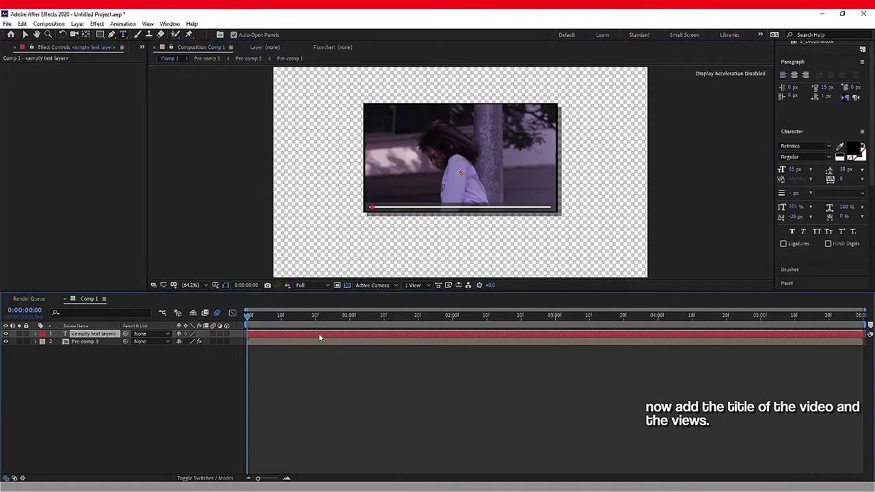
{"action": "key", "text": "ctrl+v"}
{"action": "left_click", "coordinate": [504, 410]}
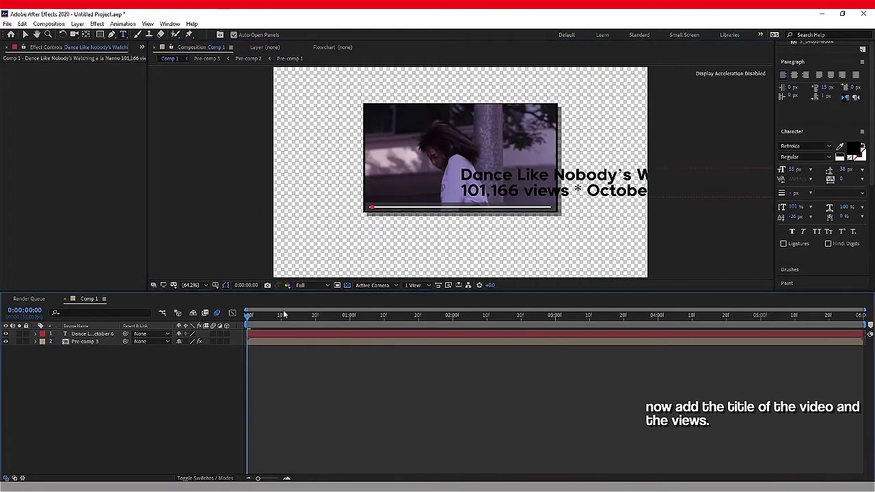
Reposition the text layer's anchor point and shift the text left, with the proportional grid back on
{"action": "left_click", "coordinate": [292, 334]}
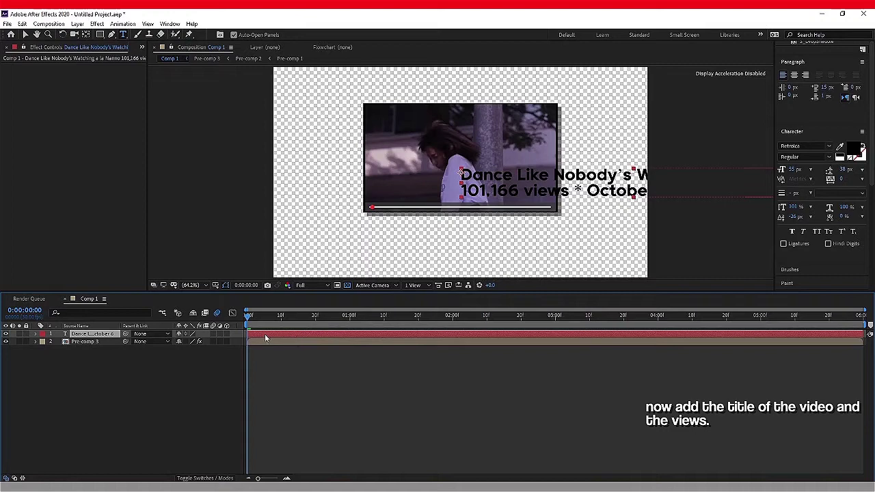
{"action": "left_click", "coordinate": [86, 36]}
{"action": "mouse_move", "coordinate": [463, 175]}
{"action": "left_mouse_down"}
{"action": "mouse_move", "coordinate": [652, 184]}
{"action": "mouse_move", "coordinate": [645, 191]}
{"action": "left_mouse_up"}
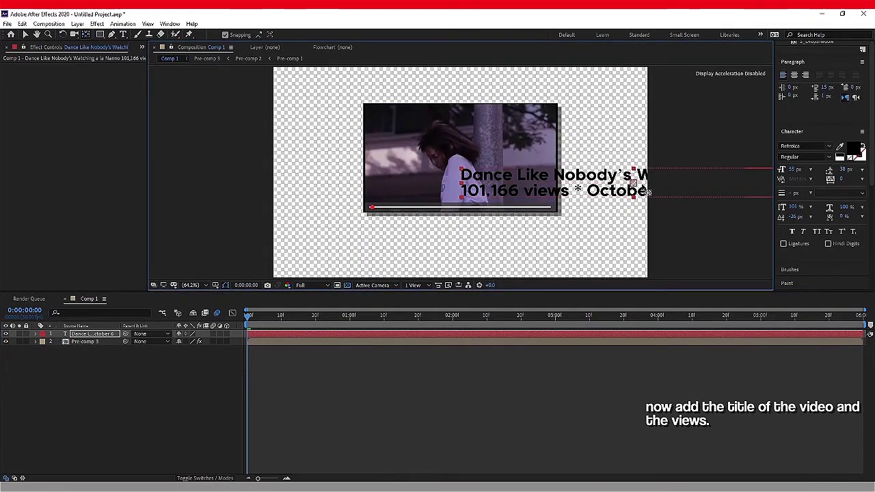
{"action": "key", "text": "p"}
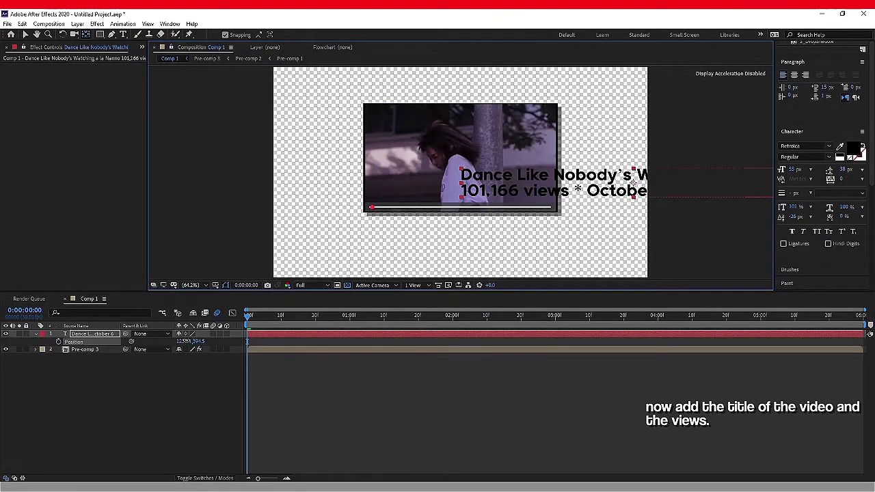
{"action": "left_click_drag", "start_coordinate": [181, 340], "coordinate": [2, 353]}
{"action": "left_click", "coordinate": [222, 287]}
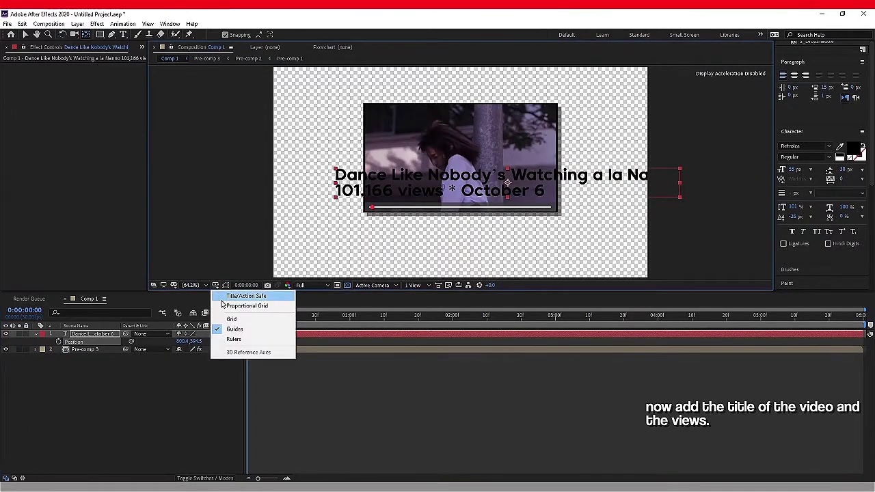
{"action": "left_click", "coordinate": [246, 304]}
{"action": "left_click_drag", "start_coordinate": [183, 340], "coordinate": [110, 343]}
Scale the text to about 51% and place it just below the video frame
{"action": "key", "text": "s"}
{"action": "left_click_drag", "start_coordinate": [201, 342], "coordinate": [144, 347]}
{"action": "key", "text": "p"}
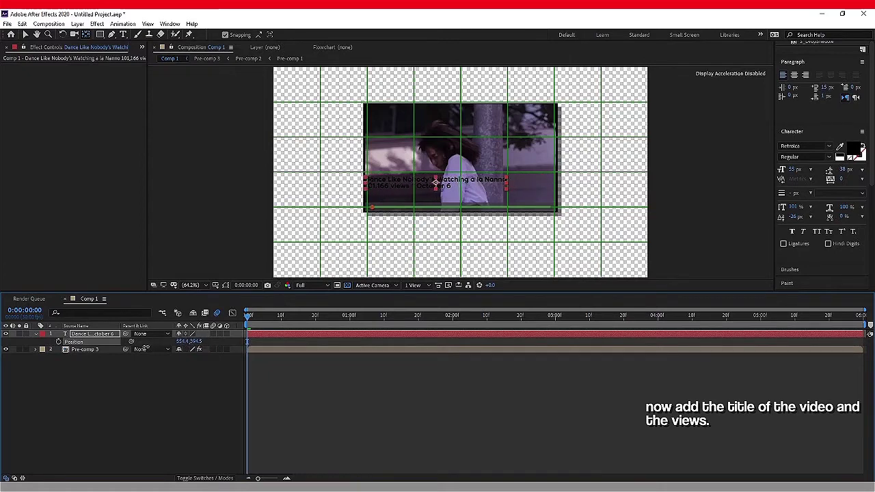
{"action": "mouse_move", "coordinate": [200, 341]}
{"action": "left_mouse_down"}
{"action": "mouse_move", "coordinate": [232, 342]}
{"action": "mouse_move", "coordinate": [192, 341]}
{"action": "left_mouse_up"}
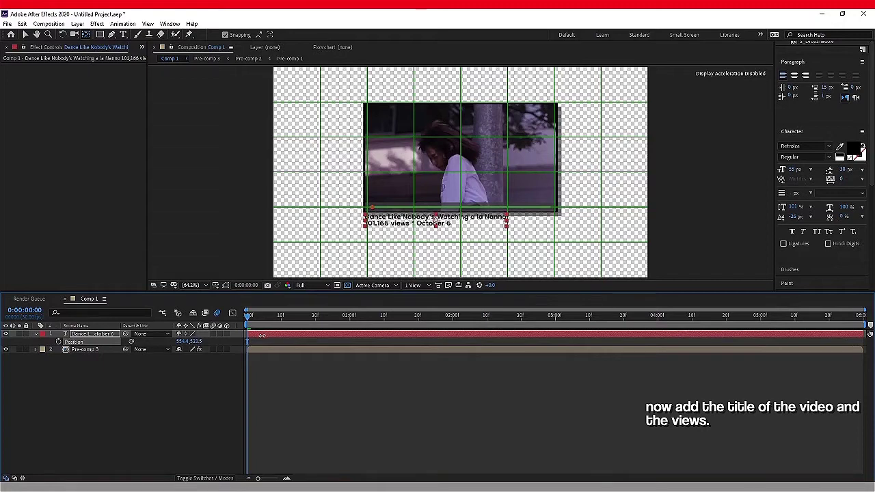
Colour the 101,166 views line grey (616060)
{"action": "key", "text": "ctrl+t"}
{"action": "left_click_drag", "start_coordinate": [365, 223], "coordinate": [436, 224]}
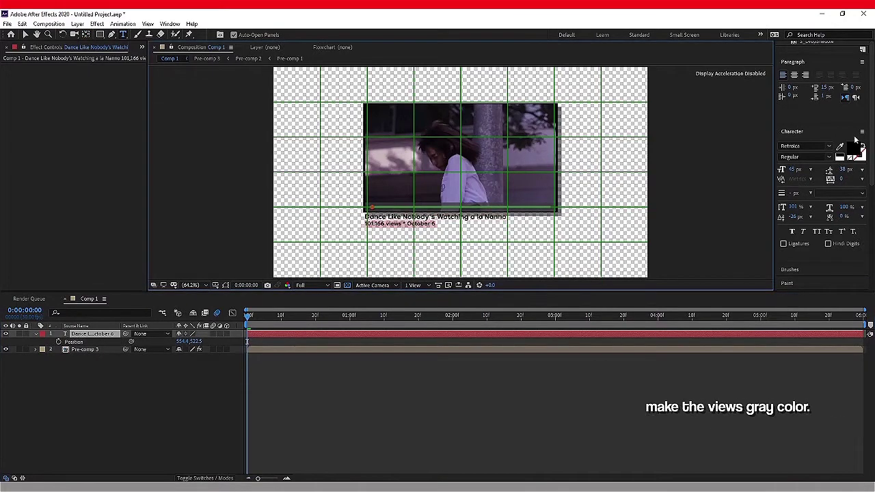
{"action": "left_click", "coordinate": [856, 150]}
{"action": "left_click", "coordinate": [169, 250]}
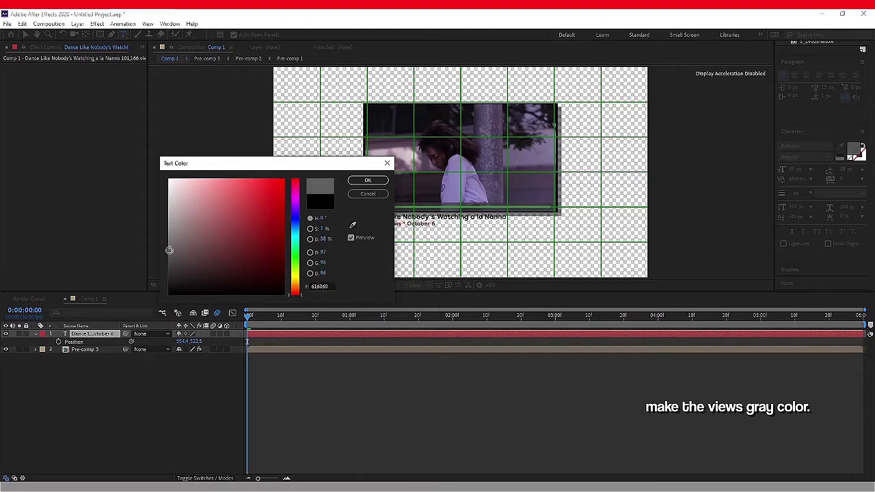
{"action": "left_click", "coordinate": [368, 180]}
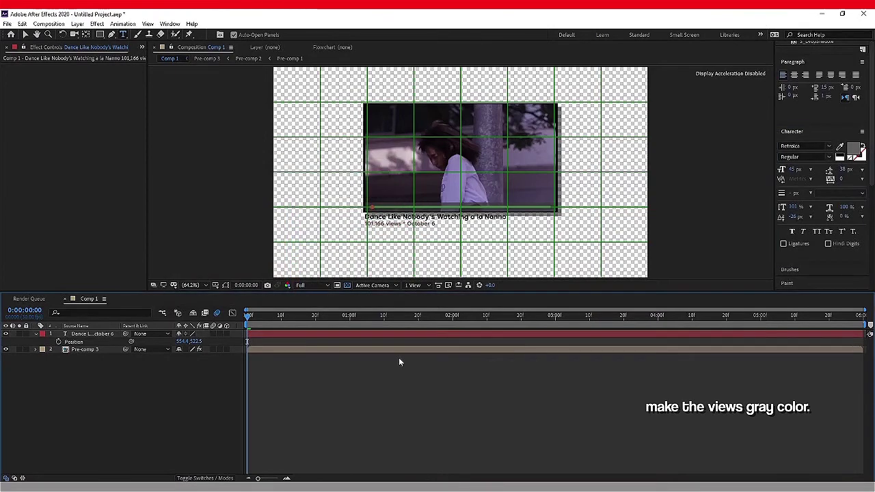
{"action": "key", "text": "p"}
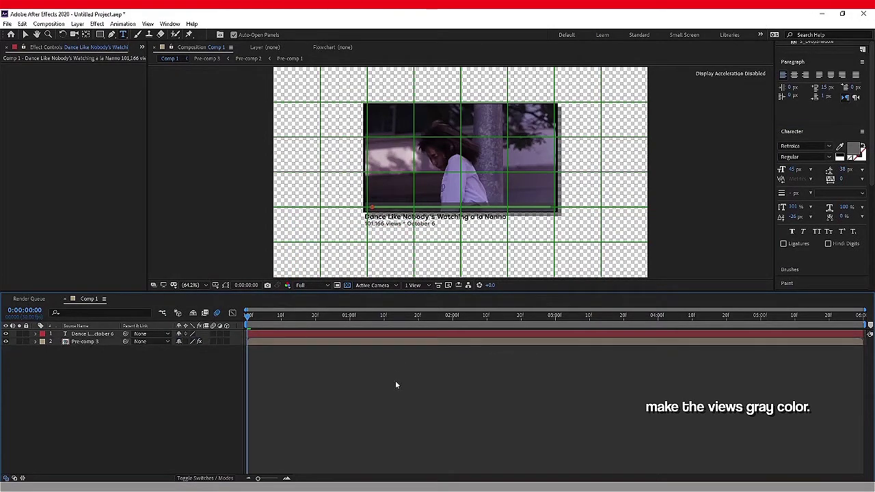
Apply a Drop Shadow to the title text with Distance 3 and Softness 9
{"action": "left_click_drag", "start_coordinate": [823, 190], "coordinate": [496, 304]}
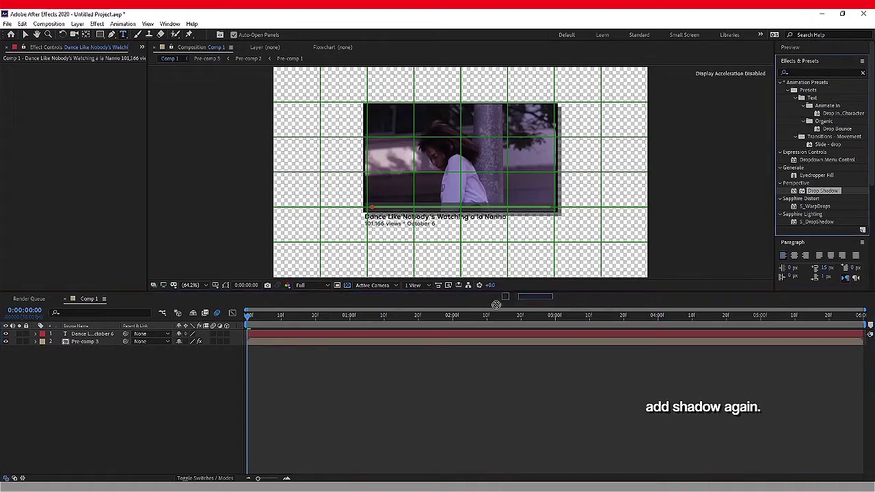
{"action": "left_click_drag", "start_coordinate": [347, 330], "coordinate": [345, 334]}
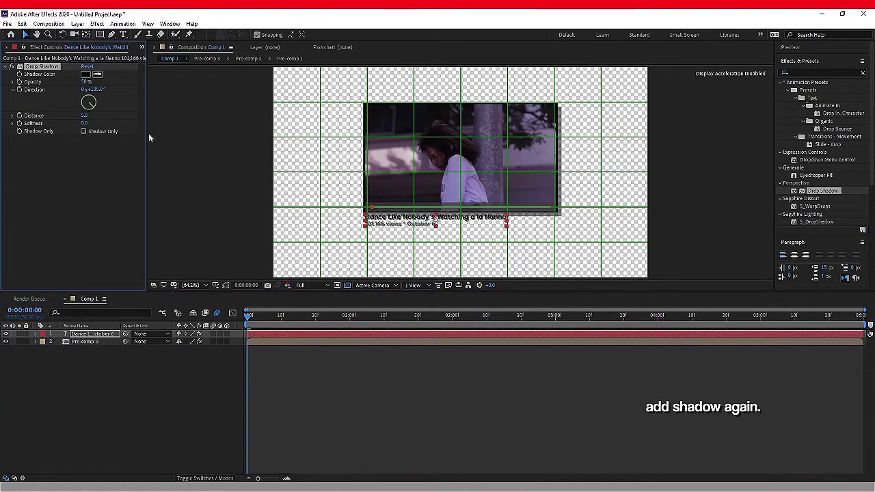
{"action": "left_click_drag", "start_coordinate": [87, 115], "coordinate": [85, 116]}
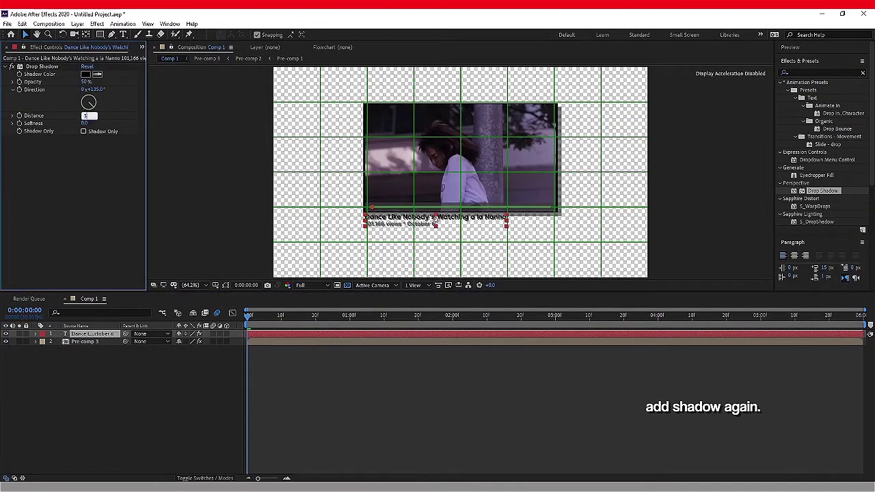
{"action": "key", "text": "Return"}
{"action": "left_click", "coordinate": [365, 376]}
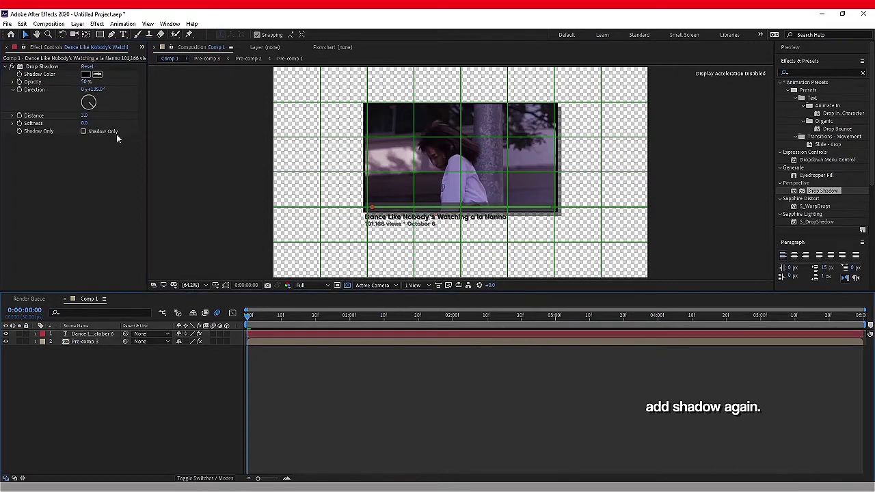
{"action": "left_click", "coordinate": [380, 379]}
Turn off the Proportional Grid overlay and select the title text layer
{"action": "left_click", "coordinate": [214, 285]}
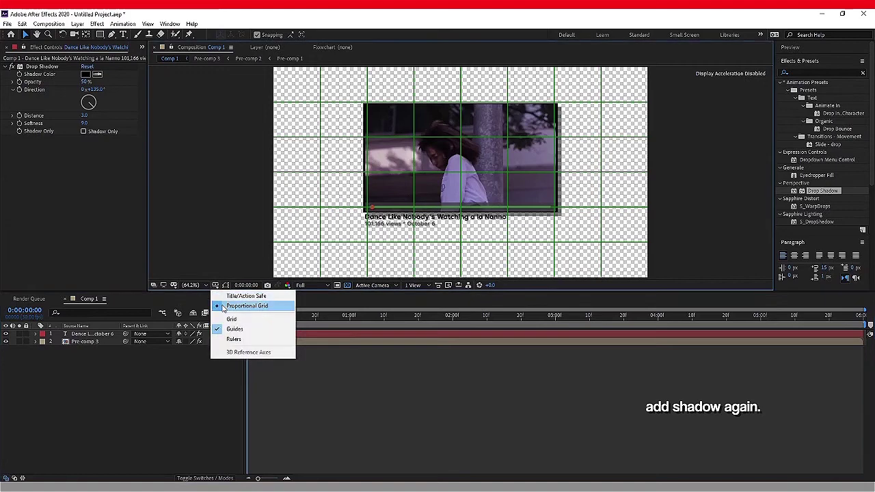
{"action": "left_click", "coordinate": [256, 307]}
{"action": "left_click", "coordinate": [270, 333]}
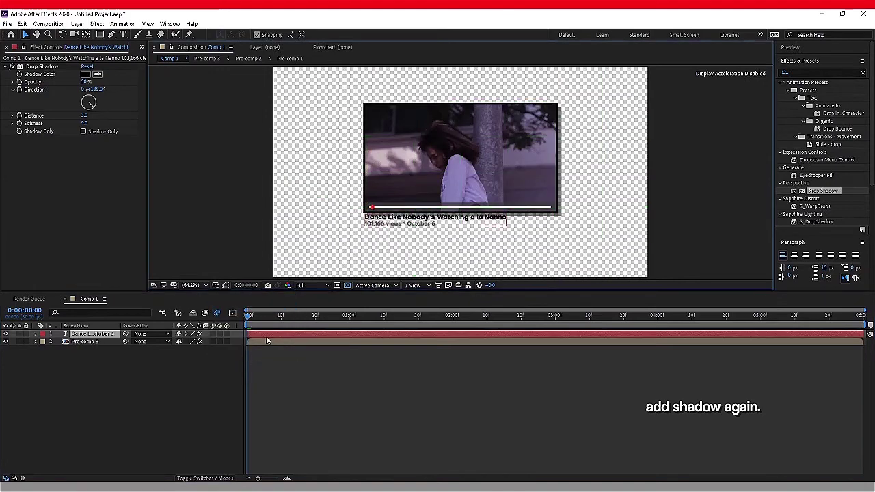
{"action": "left_click", "coordinate": [36, 333]}
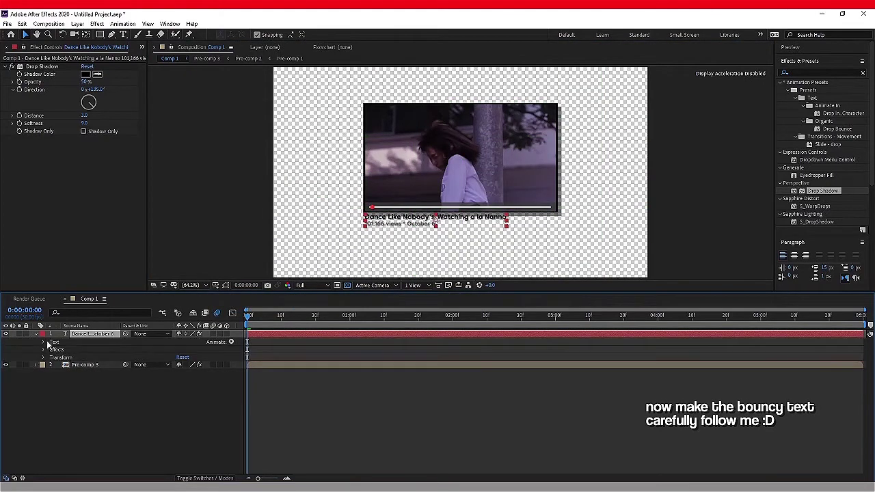
Add a Scale text animator to the title, with Scale set to 0%
{"action": "left_click", "coordinate": [232, 342]}
{"action": "left_click", "coordinate": [257, 190]}
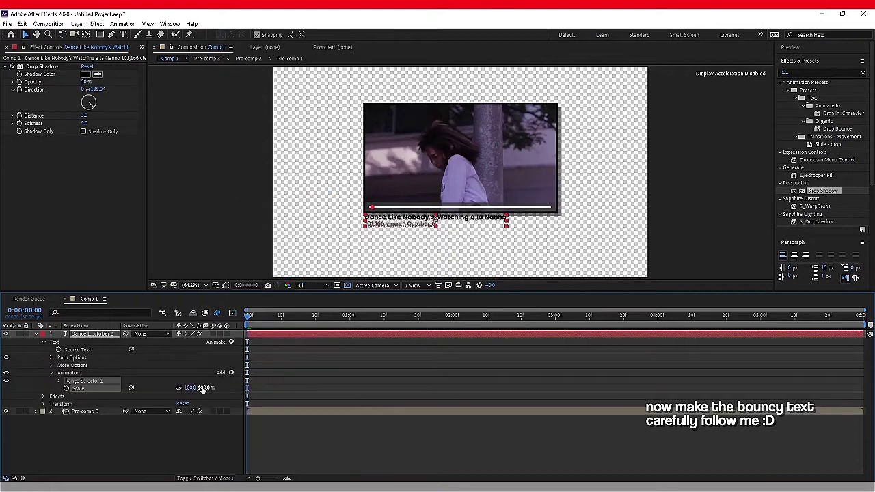
{"action": "type", "text": "0"}
{"action": "key", "text": "Return"}
Add Rotation at 90° and Position at 0,95 to Animator 1
{"action": "left_click", "coordinate": [231, 372]}
{"action": "mouse_move", "coordinate": [259, 375]}
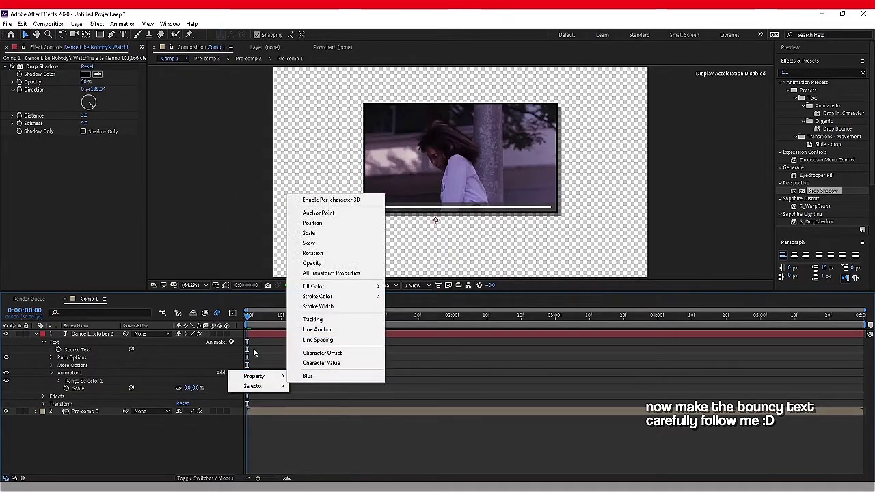
{"action": "left_click", "coordinate": [312, 253]}
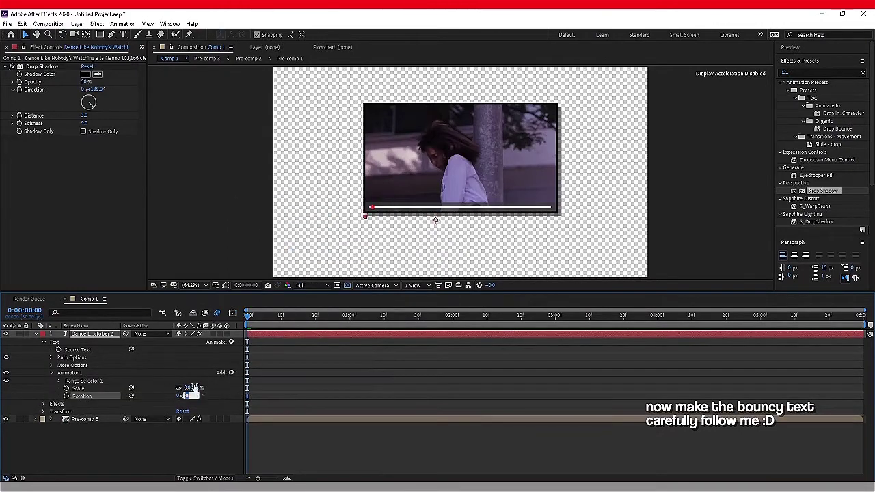
{"action": "left_click", "coordinate": [233, 371]}
{"action": "mouse_move", "coordinate": [254, 375]}
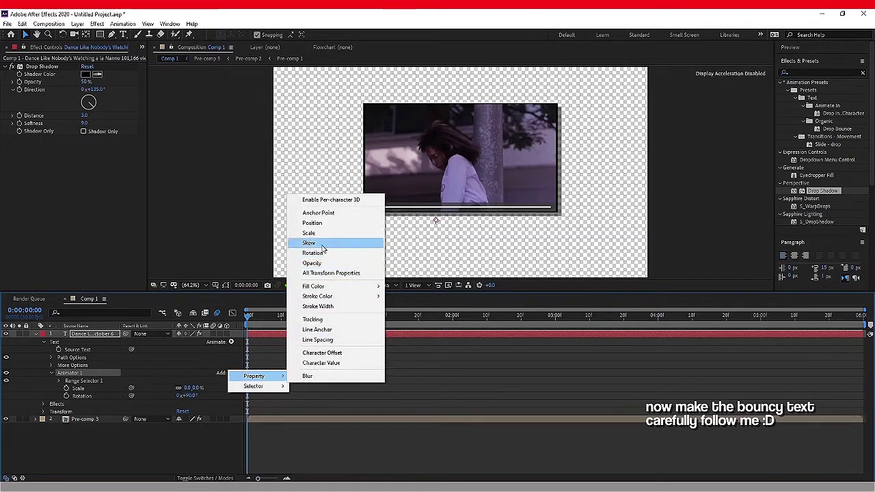
{"action": "left_click", "coordinate": [328, 224]}
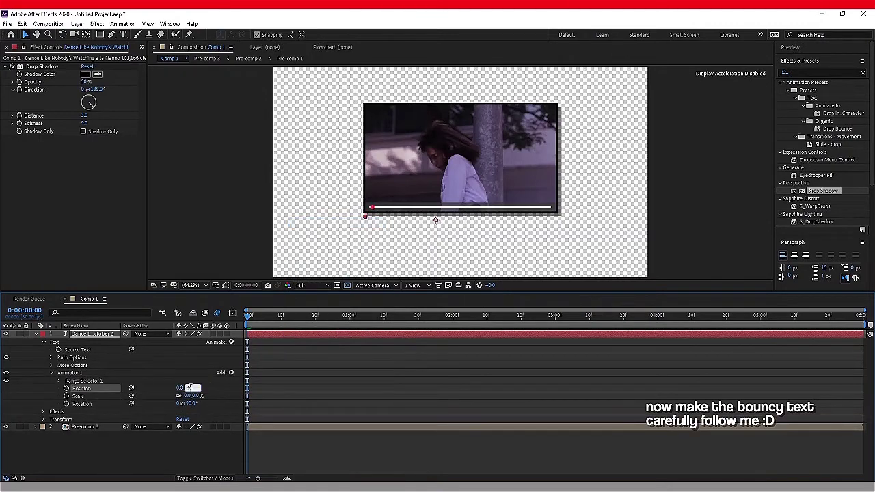
Add an Expression Selector to Animator 1
{"action": "left_click", "coordinate": [231, 372]}
{"action": "mouse_move", "coordinate": [253, 385]}
{"action": "left_click", "coordinate": [314, 408]}
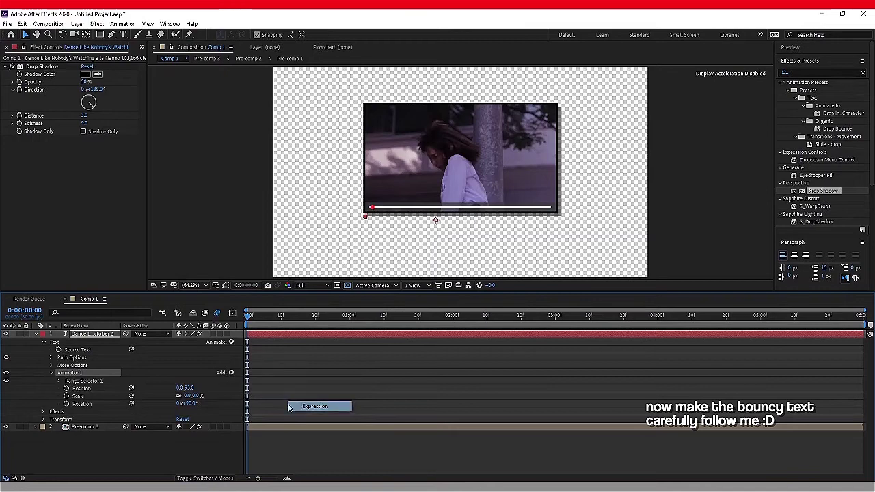
{"action": "left_click", "coordinate": [60, 388]}
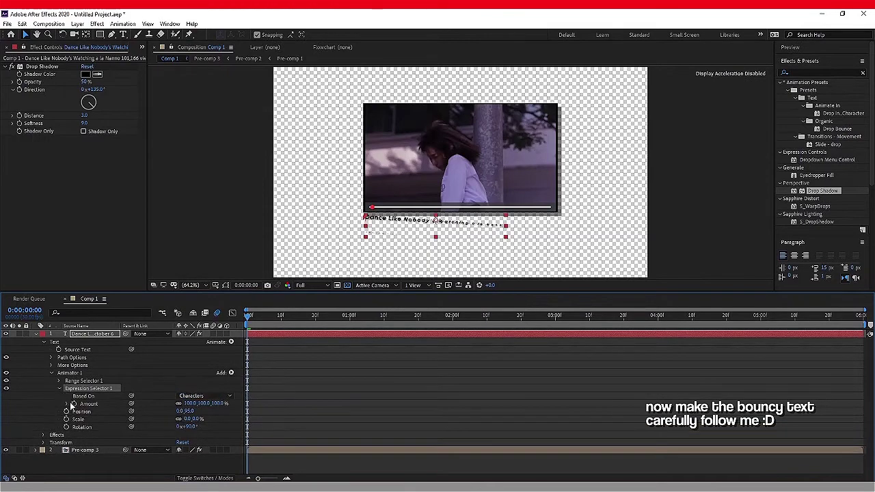
Paste the delayed bounce script (delay = .04) into the expression selector's Amount
{"action": "left_click", "coordinate": [74, 403], "text": "alt"}
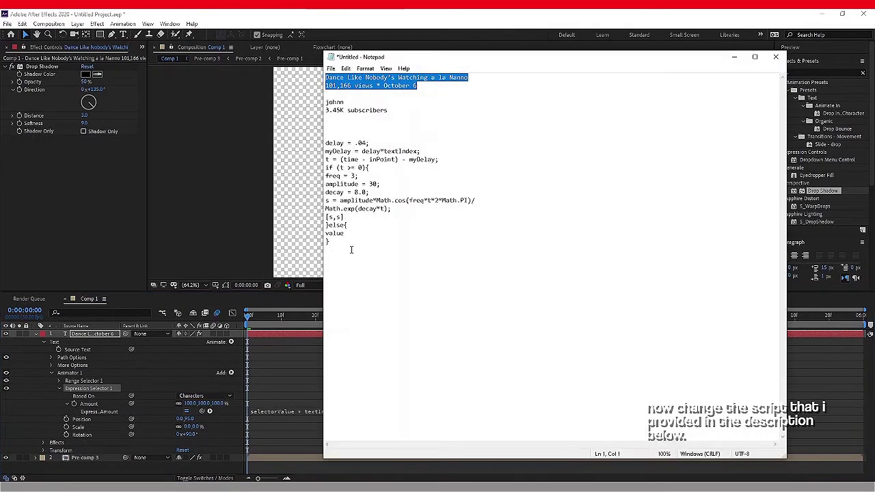
{"action": "left_click_drag", "start_coordinate": [331, 242], "coordinate": [325, 143]}
{"action": "left_click", "coordinate": [295, 302]}
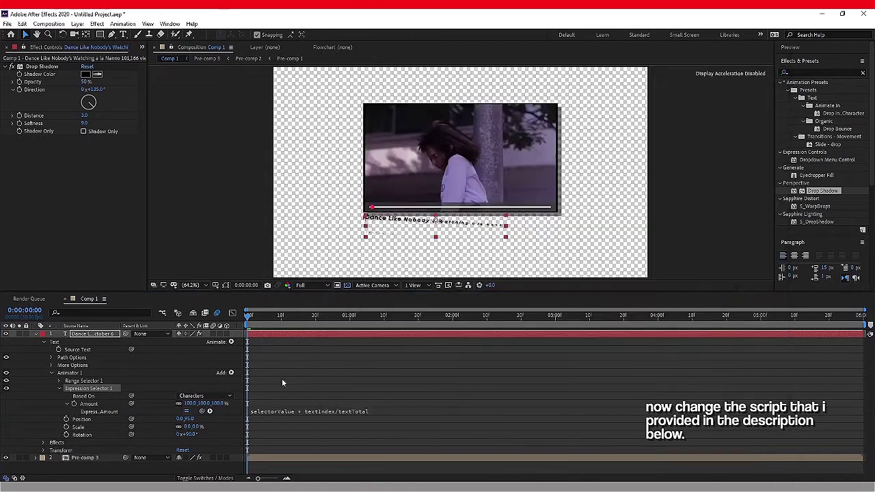
{"action": "left_click", "coordinate": [276, 411]}
{"action": "key", "text": "ctrl+v"}
{"action": "left_click", "coordinate": [287, 366]}
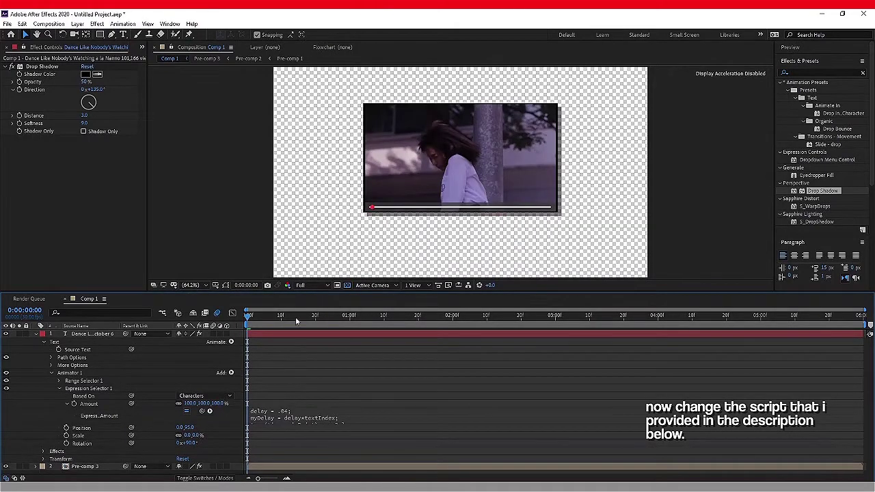
Set preview resolution to Quarter and play back the title's letter pop-in
{"action": "left_click", "coordinate": [311, 285]}
{"action": "left_click", "coordinate": [304, 338]}
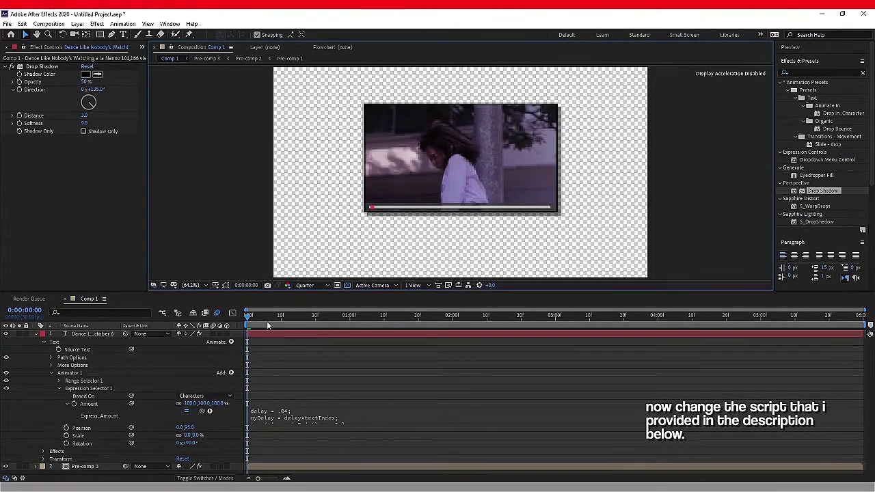
{"action": "key", "text": "space"}
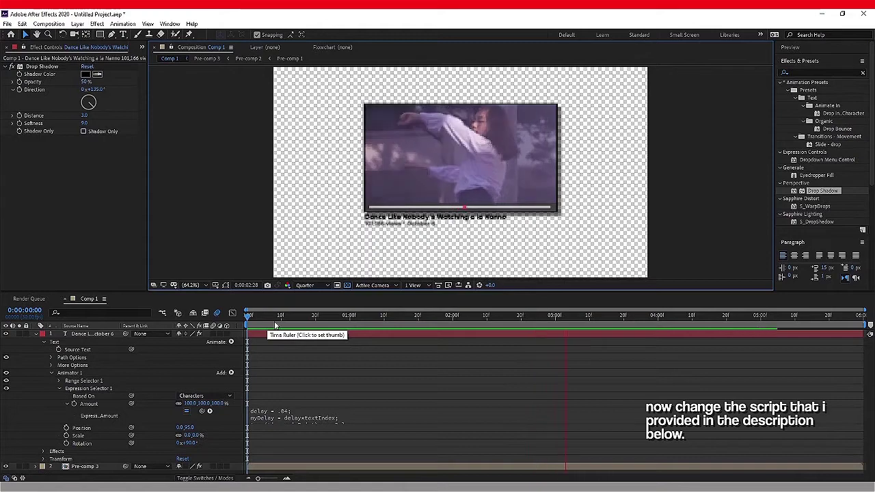
{"action": "key", "text": "space"}
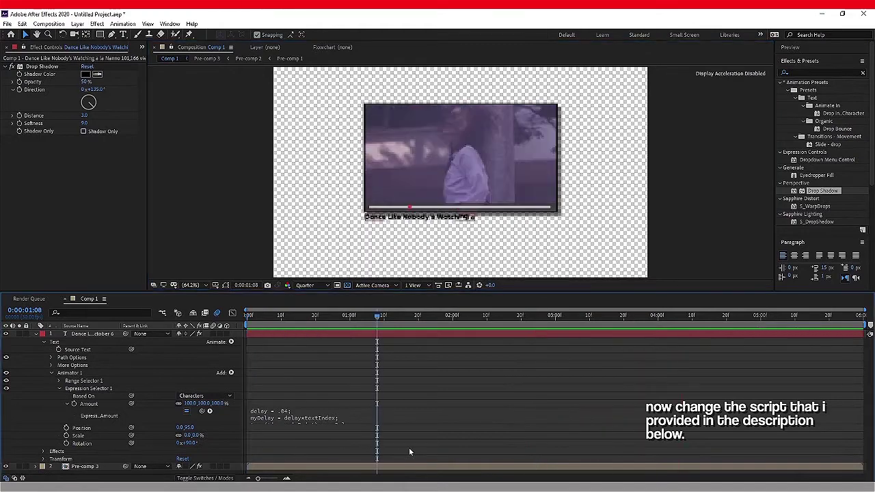
{"action": "key", "text": "Home"}
{"action": "key", "text": "space"}
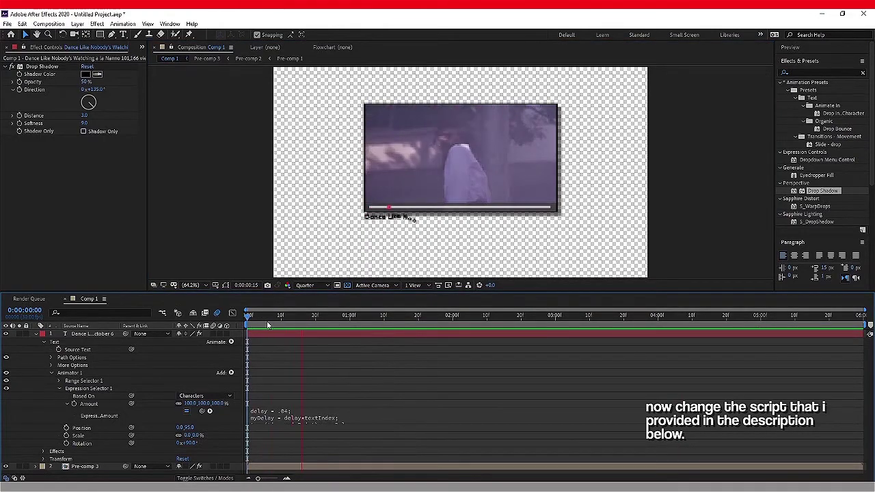
{"action": "key", "text": "space"}
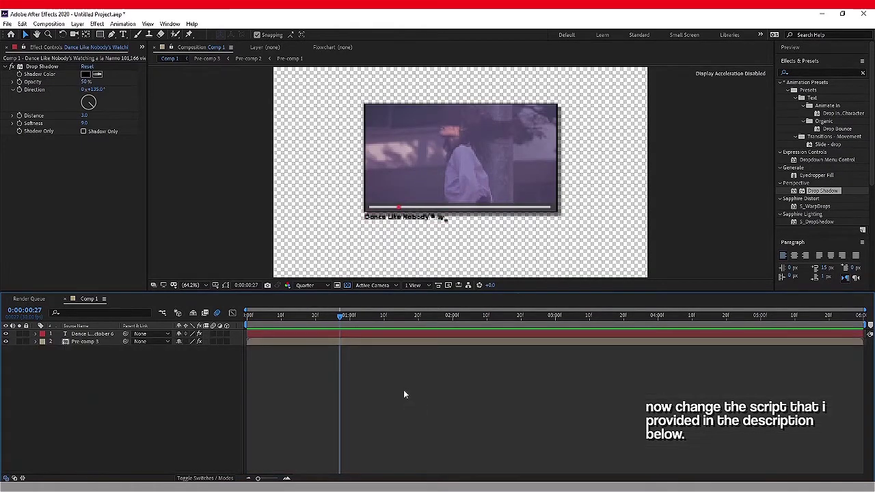
Add the youtube icons.jpg image to Comp 1 as the top layer
{"action": "right_click", "coordinate": [240, 336]}
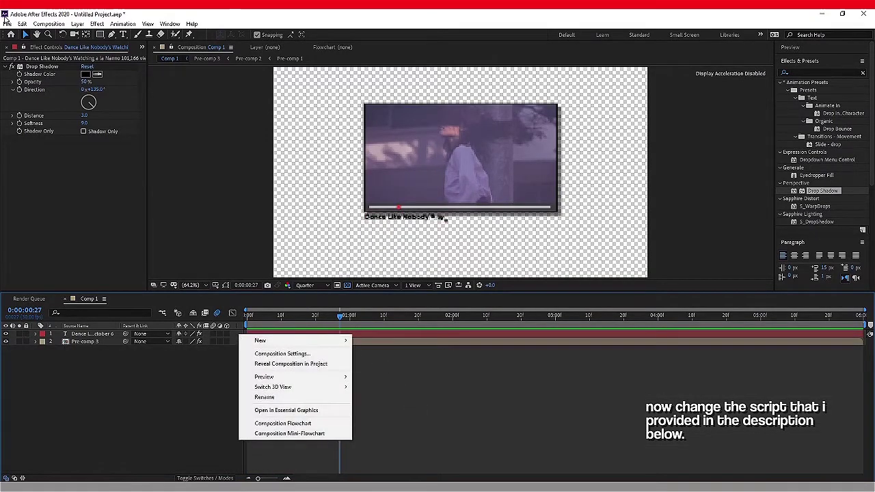
{"action": "left_click", "coordinate": [141, 46]}
{"action": "left_click", "coordinate": [153, 56]}
{"action": "left_click", "coordinate": [60, 138]}
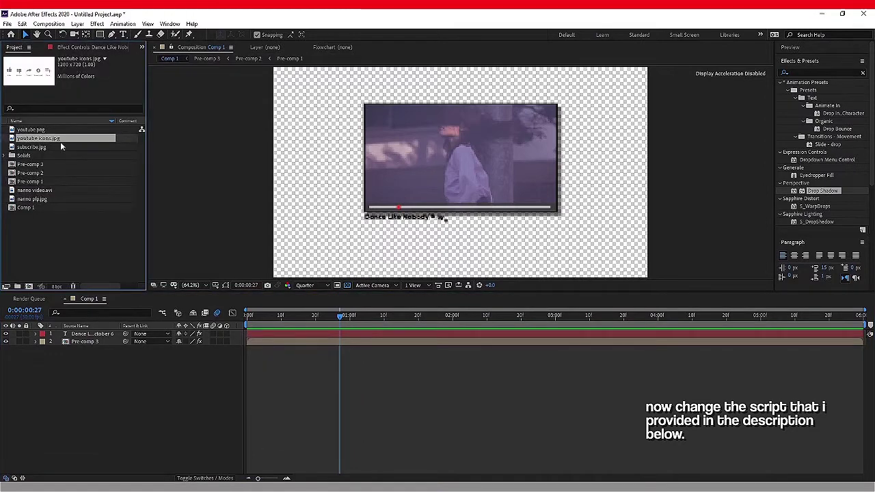
{"action": "left_click", "coordinate": [59, 146]}
{"action": "left_click_drag", "start_coordinate": [58, 139], "coordinate": [232, 332]}
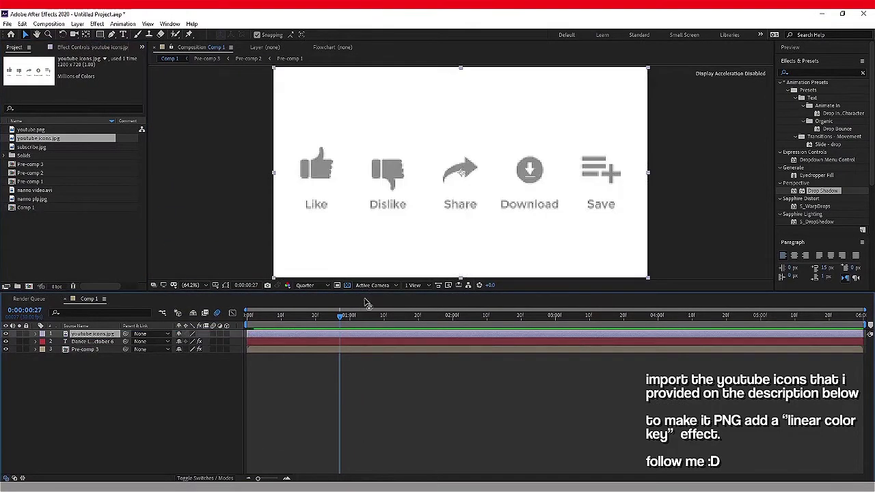
Restore Full preview resolution and apply Linear Color Key to the youtube icons.jpg layer
{"action": "left_click", "coordinate": [380, 387]}
{"action": "left_click", "coordinate": [311, 285]}
{"action": "left_click", "coordinate": [308, 306]}
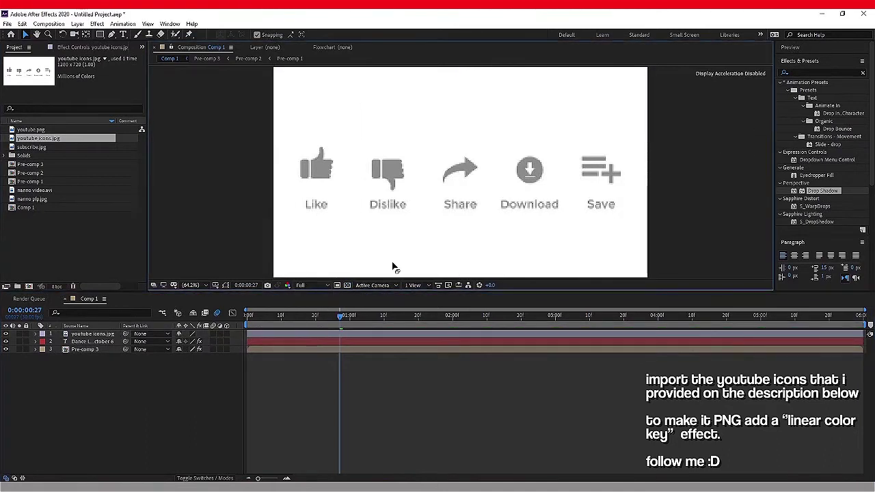
{"action": "left_click", "coordinate": [812, 73]}
{"action": "type", "text": "drop"}
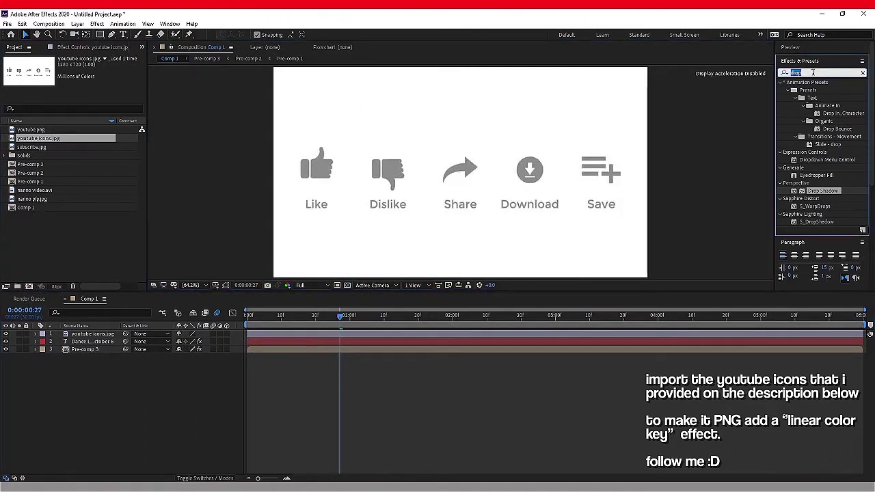
{"action": "type", "text": "linear"}
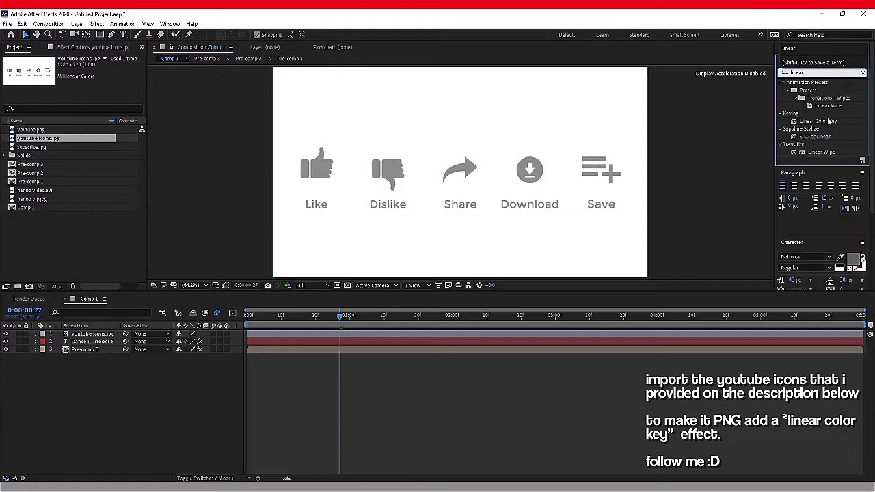
{"action": "left_click", "coordinate": [829, 121]}
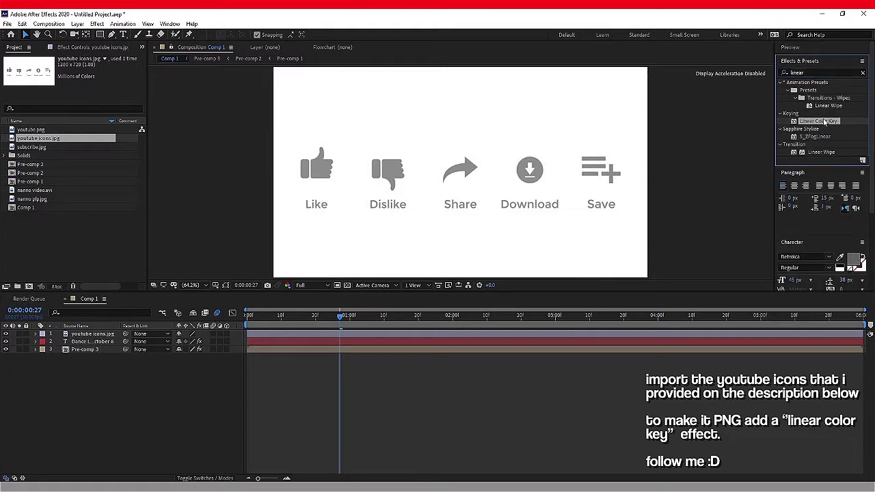
{"action": "left_click_drag", "start_coordinate": [705, 279], "coordinate": [673, 335]}
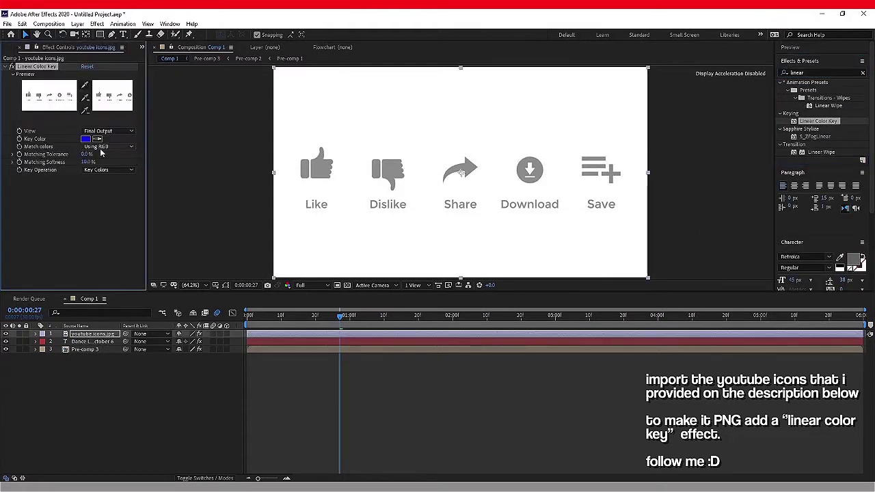
Key out the icons' white background and shrink the icon row
{"action": "left_click", "coordinate": [344, 108]}
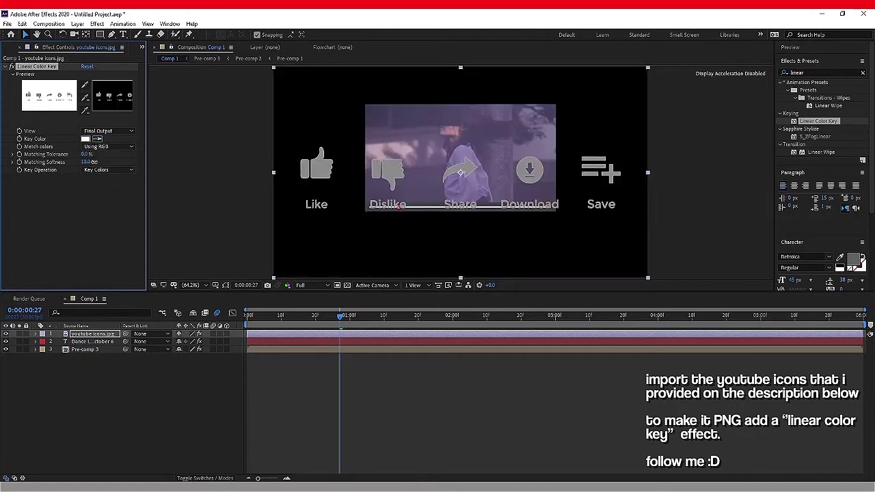
{"action": "left_click", "coordinate": [337, 284]}
{"action": "key", "text": "s"}
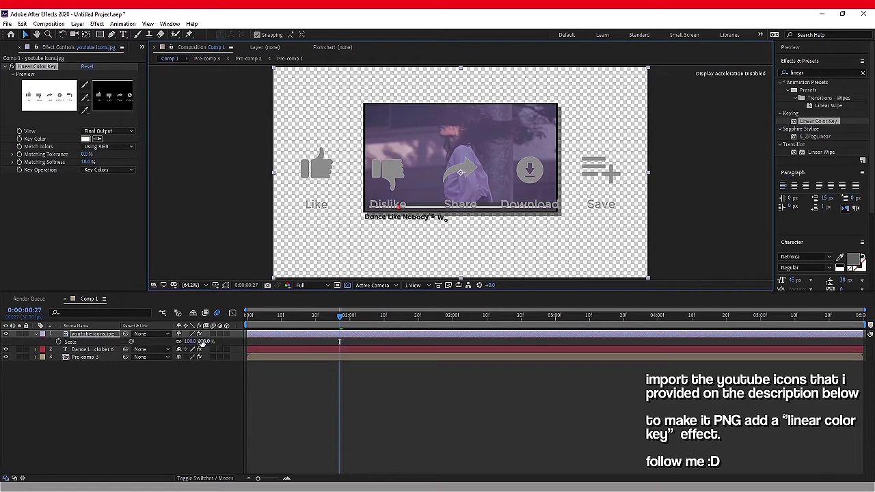
{"action": "left_click_drag", "start_coordinate": [198, 342], "coordinate": [176, 349]}
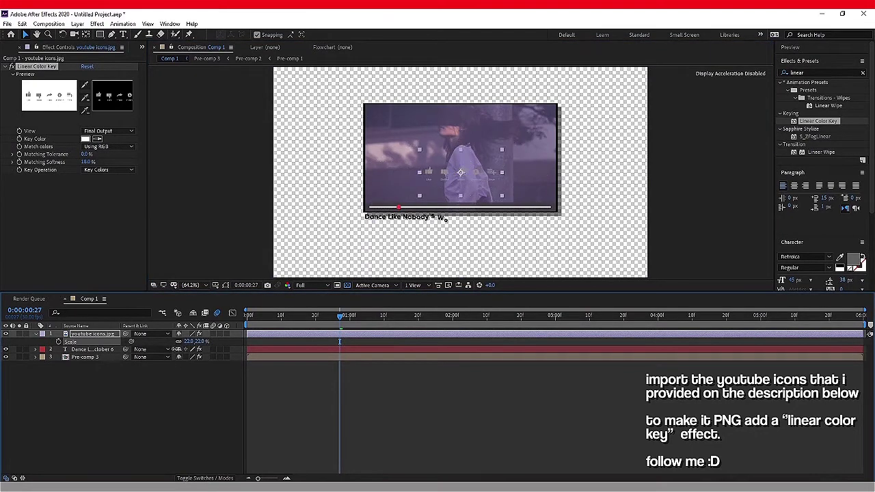
Move the icon row right and down to sit beneath the player
{"action": "key", "text": "p"}
{"action": "left_click_drag", "start_coordinate": [182, 342], "coordinate": [270, 334]}
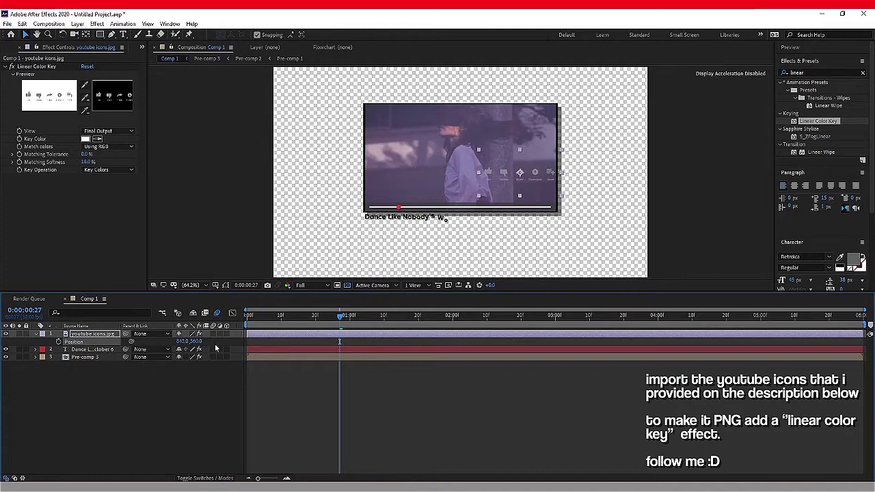
{"action": "left_click_drag", "start_coordinate": [198, 341], "coordinate": [278, 326]}
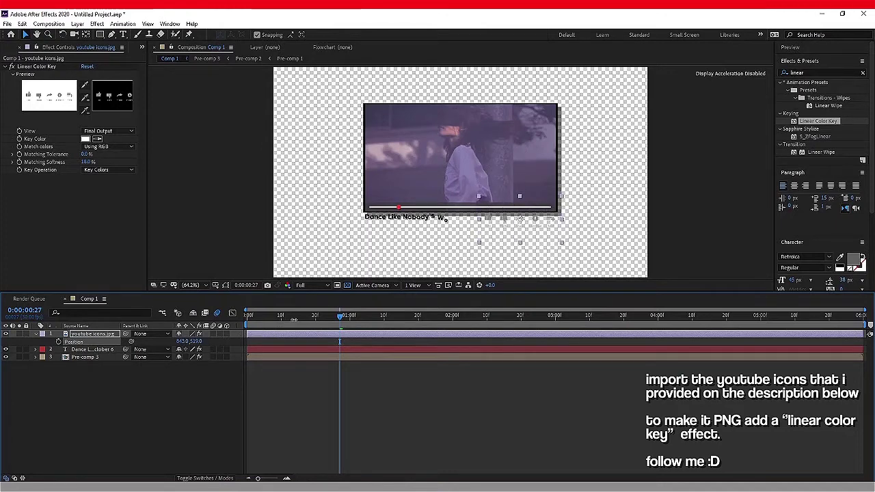
{"action": "left_click", "coordinate": [346, 287]}
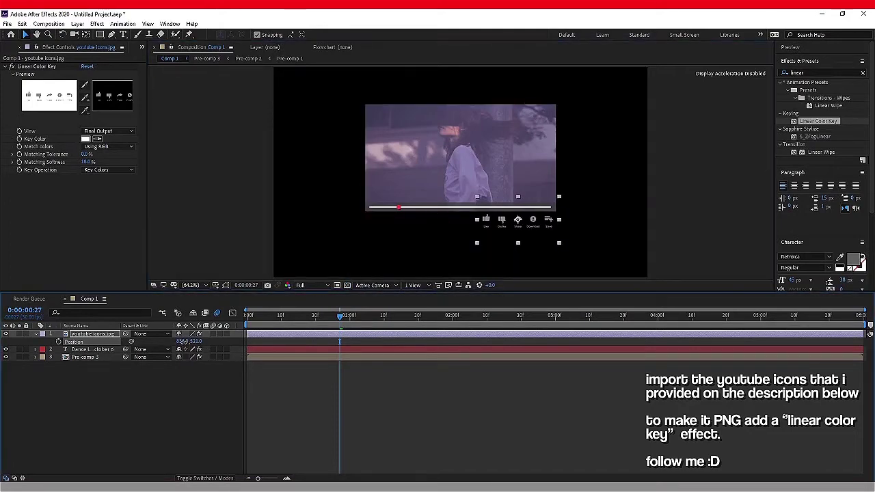
Return to the start of the timeline and set preview resolution to Quarter
{"action": "left_click", "coordinate": [327, 403]}
{"action": "key", "text": "Home"}
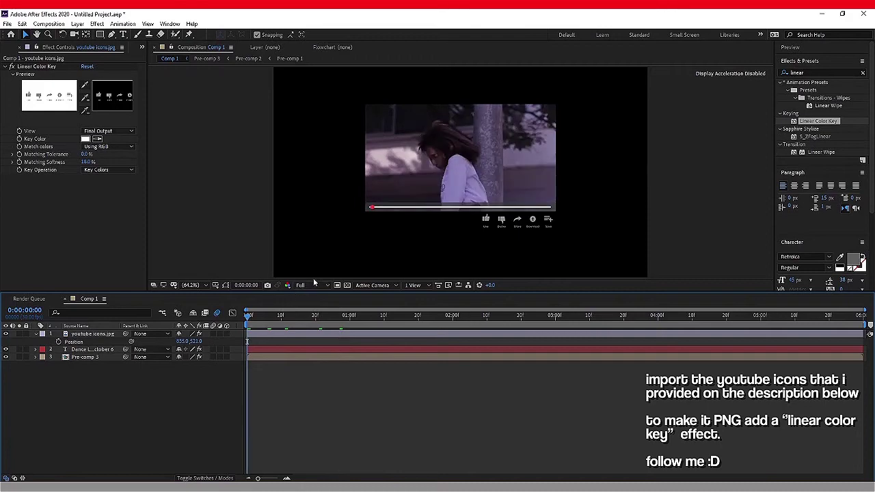
{"action": "left_click", "coordinate": [310, 285]}
{"action": "left_click", "coordinate": [310, 338]}
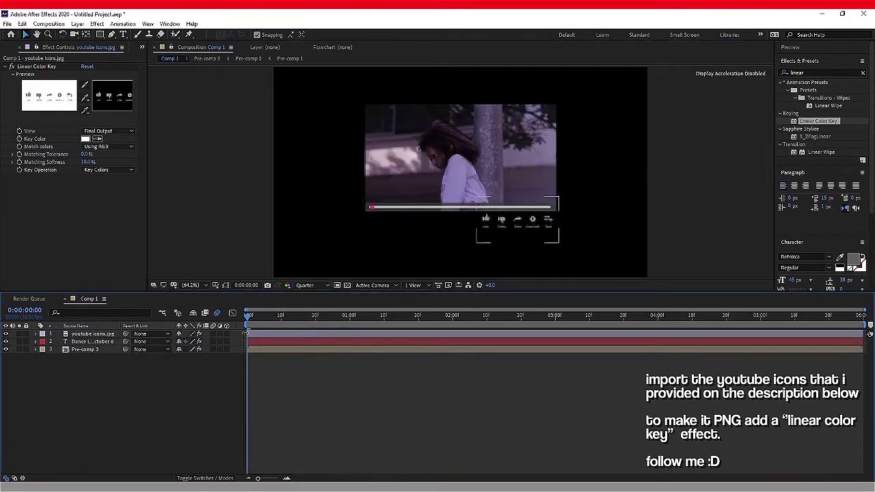
{"action": "right_click", "coordinate": [241, 336]}
Create a red solid layer and move it beneath all other layers
{"action": "mouse_move", "coordinate": [260, 338]}
{"action": "left_click", "coordinate": [383, 364]}
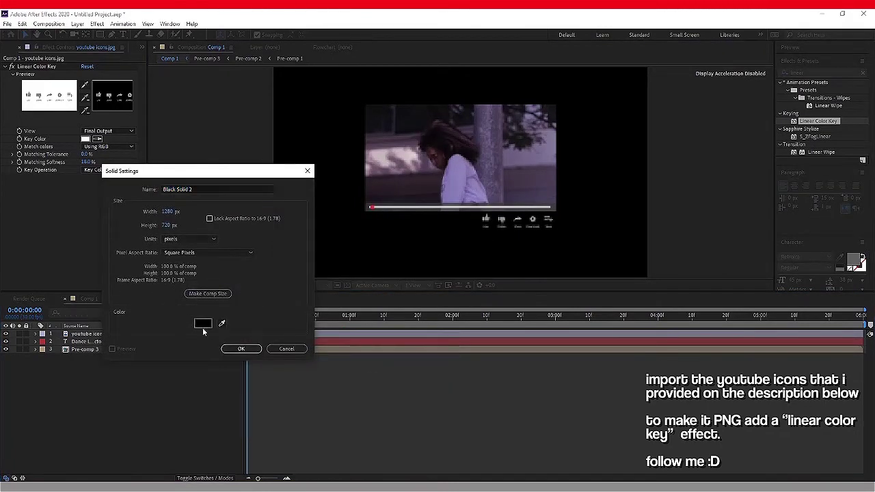
{"action": "left_click", "coordinate": [202, 323]}
{"action": "type", "text": "FF3C3C"}
{"action": "key", "text": "Return"}
{"action": "left_click", "coordinate": [240, 348]}
{"action": "left_click_drag", "start_coordinate": [89, 333], "coordinate": [101, 361]}
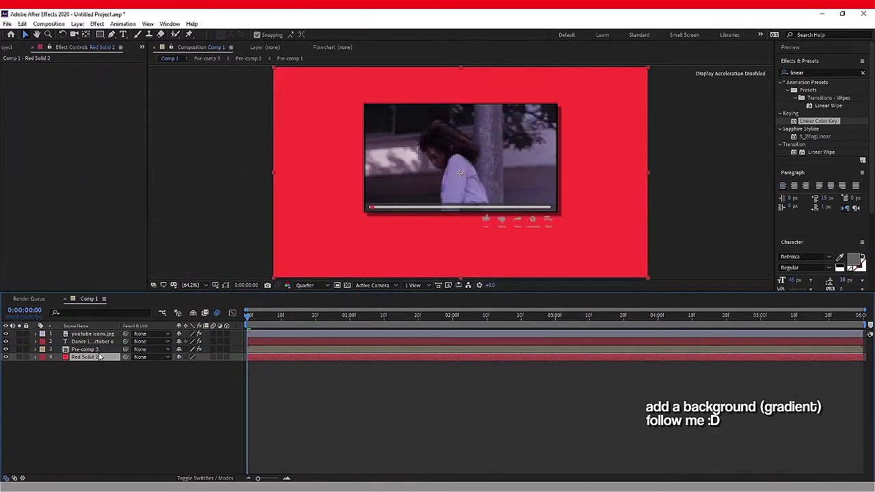
Give the solid a Gradient Overlay fading from red to dark grey #4C4C4C
{"action": "right_click", "coordinate": [99, 360]}
{"action": "mouse_move", "coordinate": [130, 227]}
{"action": "left_click", "coordinate": [232, 332]}
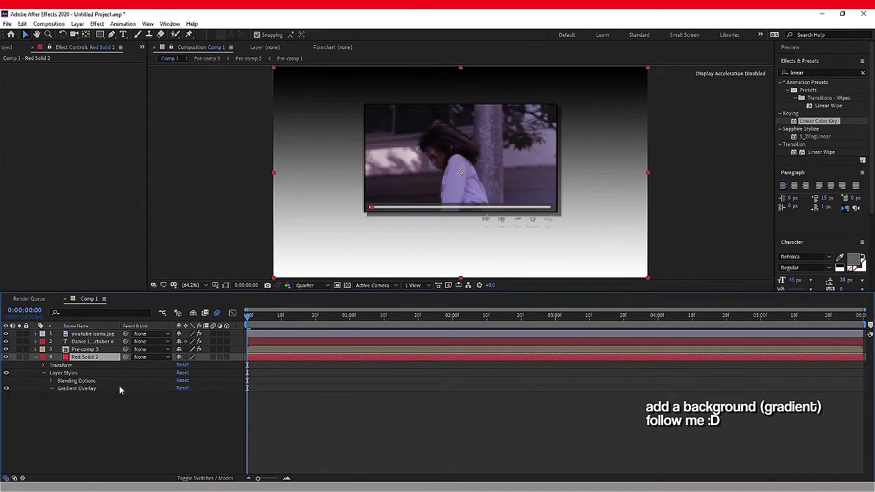
{"action": "left_click", "coordinate": [190, 410]}
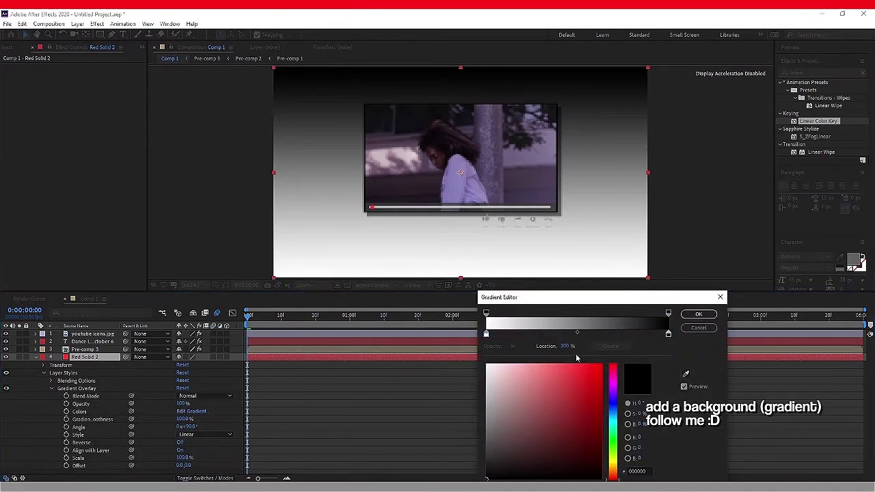
{"action": "left_click", "coordinate": [552, 367]}
{"action": "left_click", "coordinate": [486, 334]}
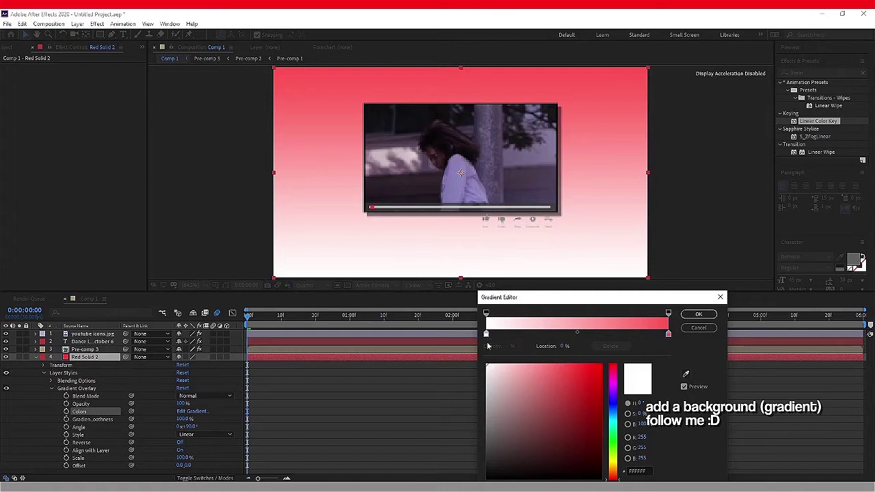
{"action": "left_click_drag", "start_coordinate": [497, 421], "coordinate": [477, 445]}
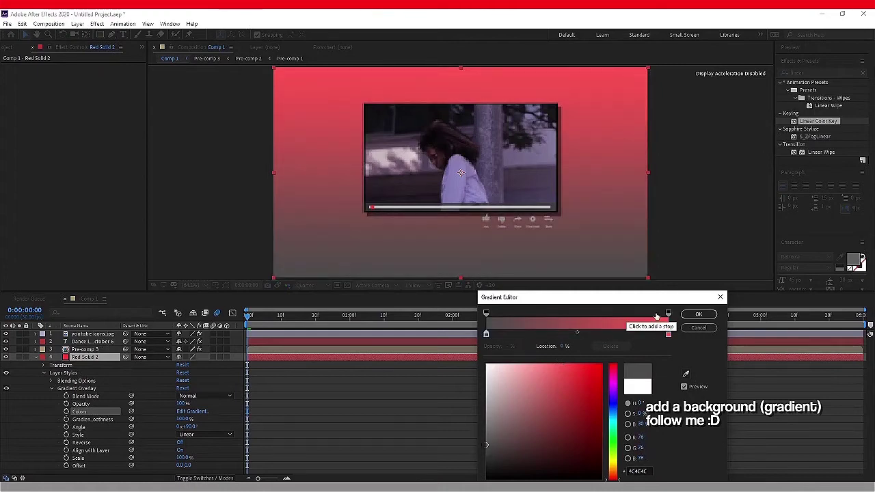
{"action": "left_click", "coordinate": [698, 314]}
Set the preview back to Full resolution and select the icons layer
{"action": "left_click", "coordinate": [423, 434]}
{"action": "left_click", "coordinate": [318, 286]}
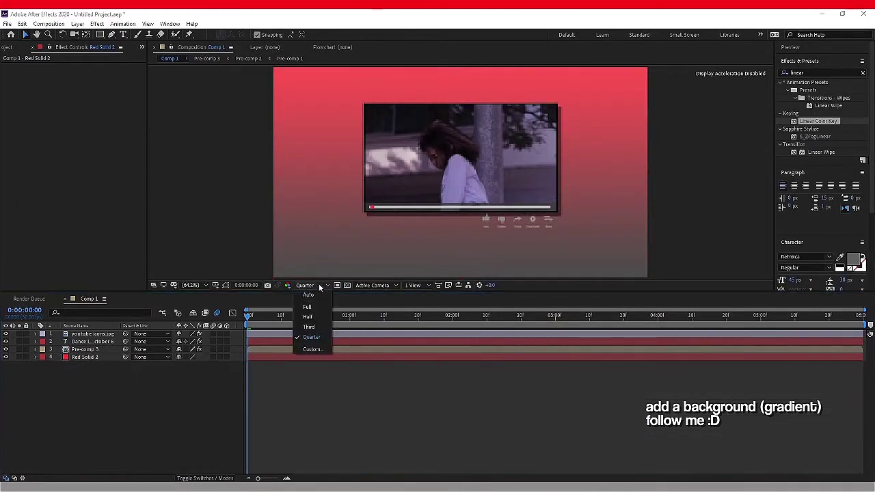
{"action": "left_click", "coordinate": [307, 307]}
{"action": "left_click", "coordinate": [270, 333]}
Scale the video title text to about 33% and move it left under the video
{"action": "key", "text": "space"}
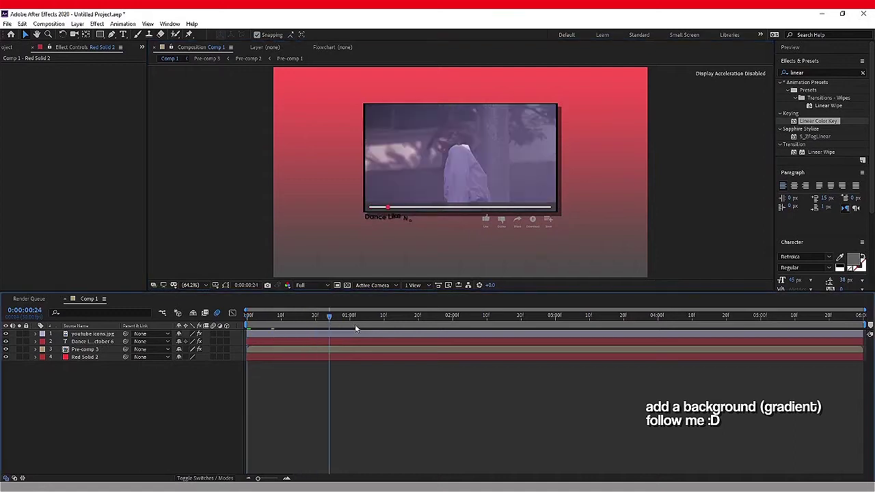
{"action": "left_click", "coordinate": [423, 351]}
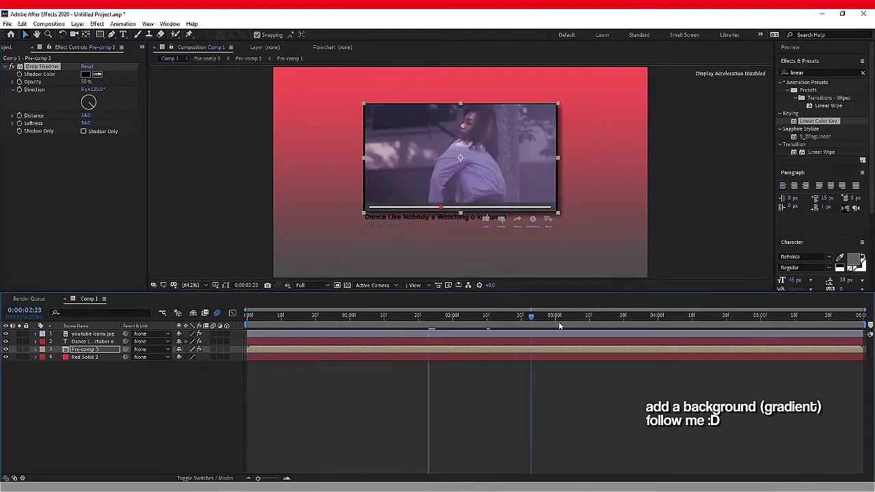
{"action": "left_click", "coordinate": [270, 341]}
{"action": "key", "text": "s"}
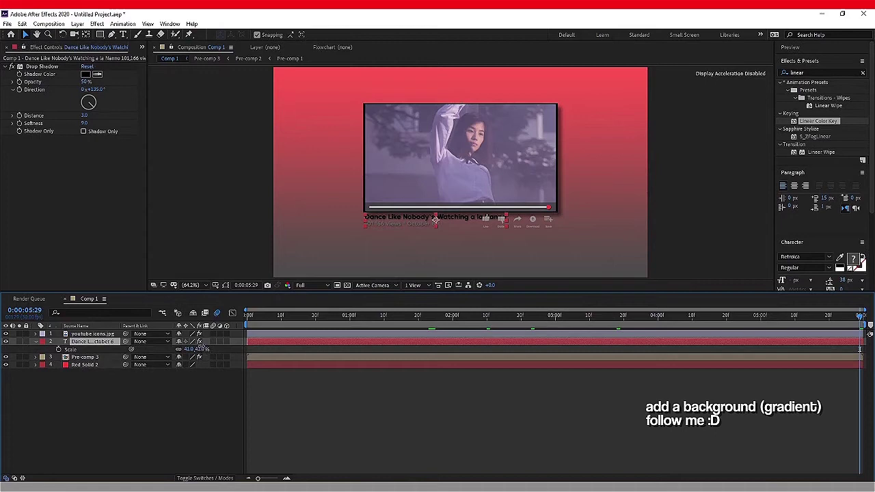
{"action": "left_click_drag", "start_coordinate": [198, 349], "coordinate": [191, 349]}
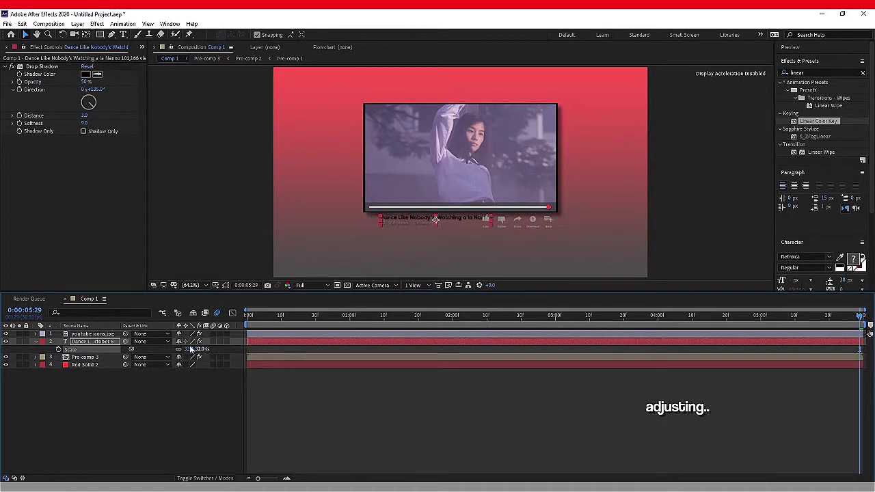
{"action": "left_click_drag", "start_coordinate": [435, 219], "coordinate": [417, 220]}
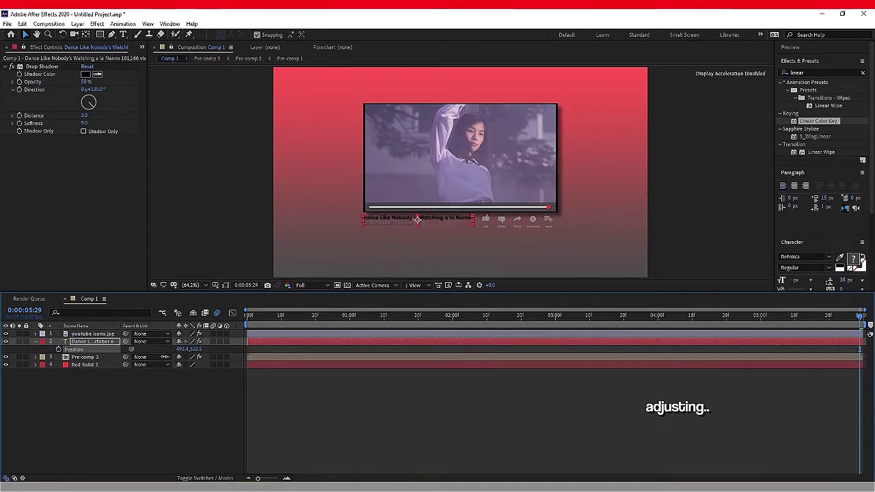
{"action": "left_click", "coordinate": [541, 429]}
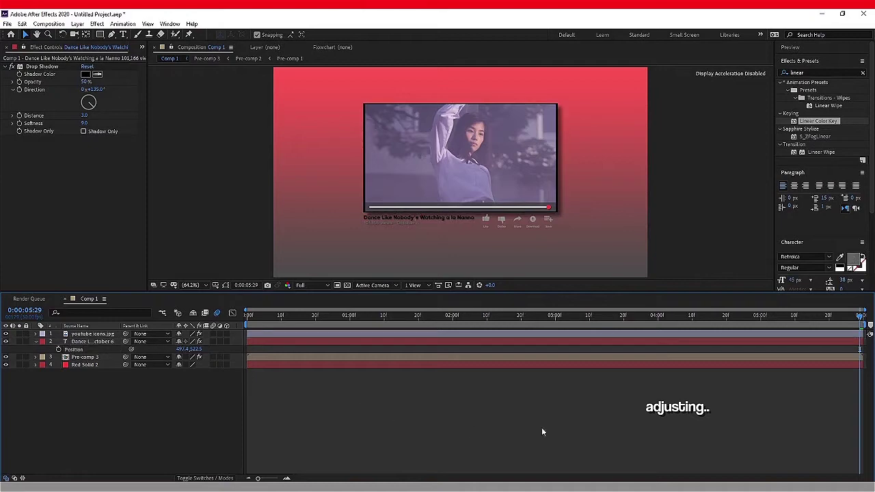
Shrink the youtube icons.jpg row to 16% and shift it right to line up
{"action": "left_click", "coordinate": [302, 336]}
{"action": "key", "text": "s"}
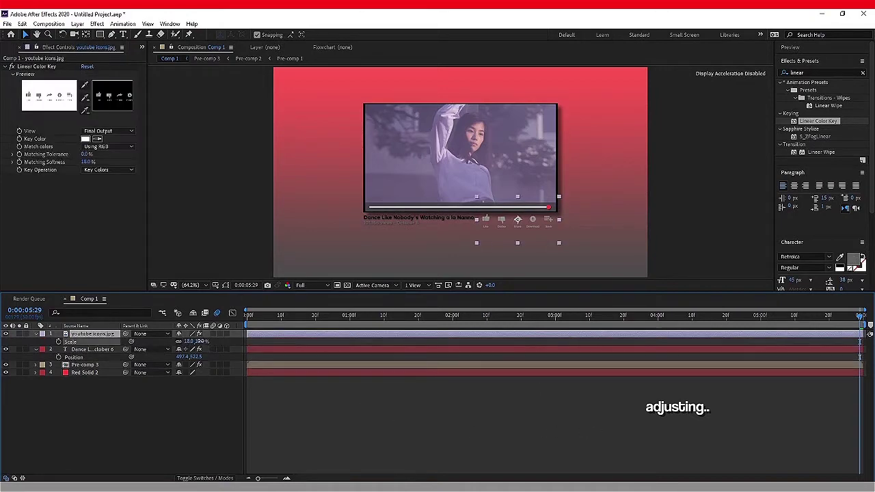
{"action": "left_click_drag", "start_coordinate": [198, 341], "coordinate": [196, 341]}
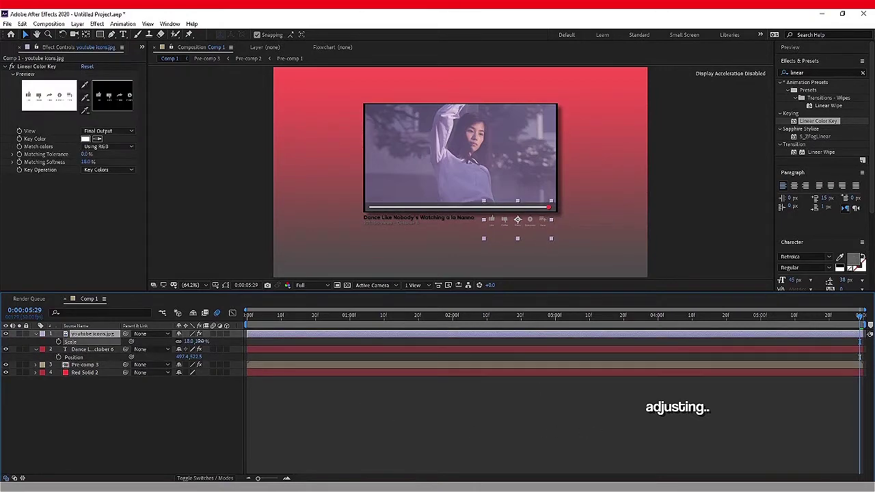
{"action": "key", "text": "p"}
{"action": "left_click_drag", "start_coordinate": [183, 340], "coordinate": [202, 341]}
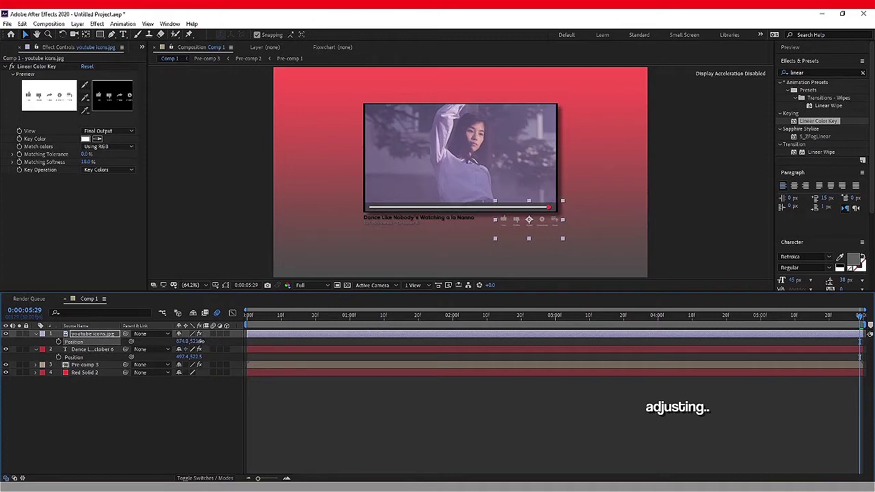
{"action": "key", "text": "p"}
{"action": "left_click", "coordinate": [431, 389]}
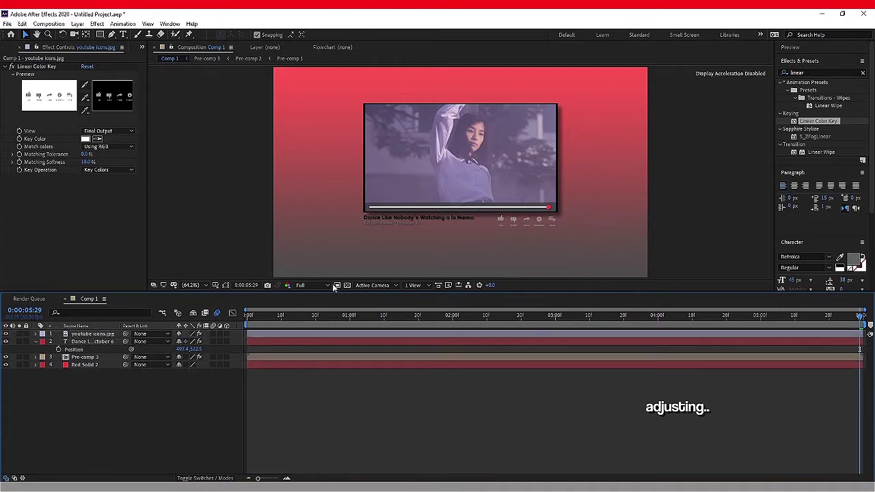
{"action": "left_click", "coordinate": [300, 285]}
Preview the icon row's Opacity fade-in from 0% after the title appears
{"action": "key", "text": "space"}
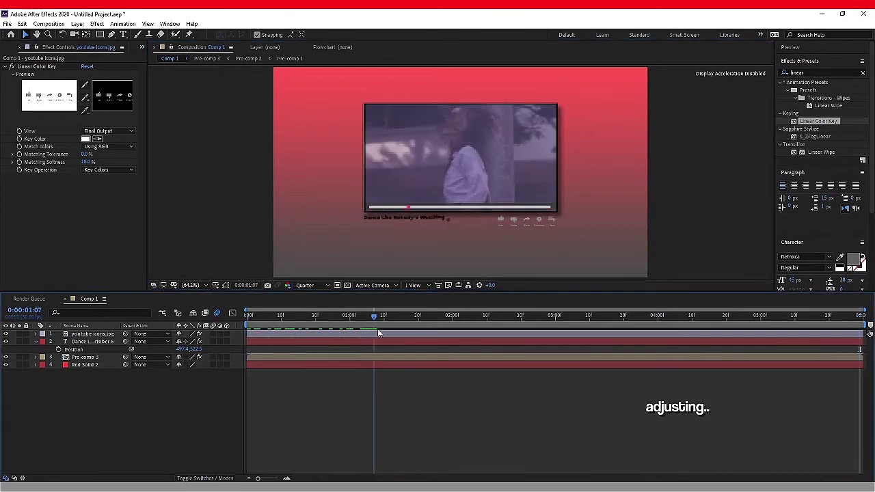
{"action": "left_click", "coordinate": [421, 333]}
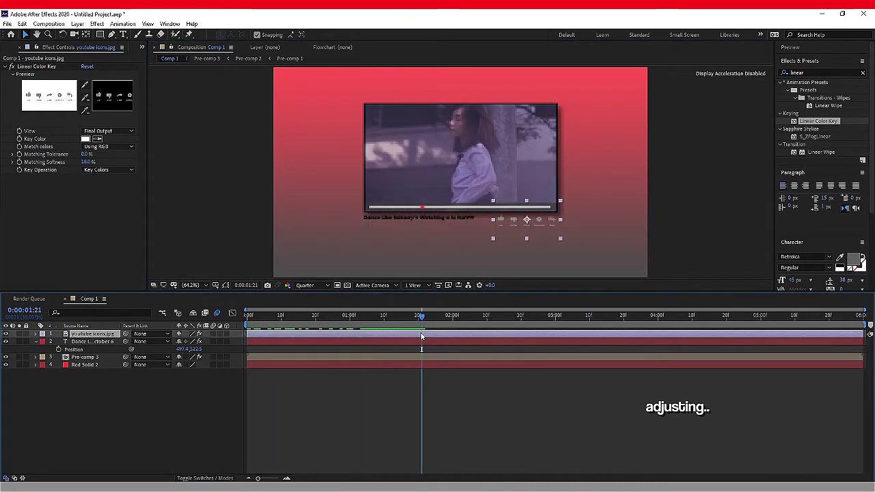
{"action": "key", "text": "t"}
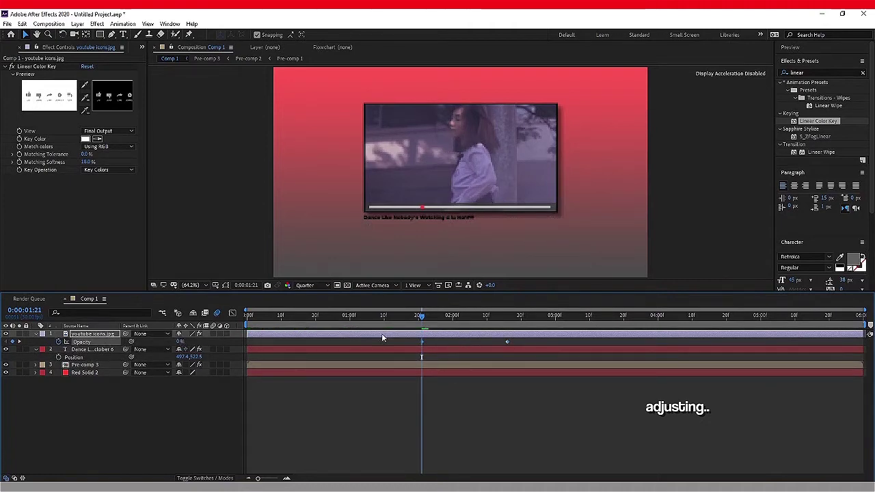
{"action": "key", "text": "space"}
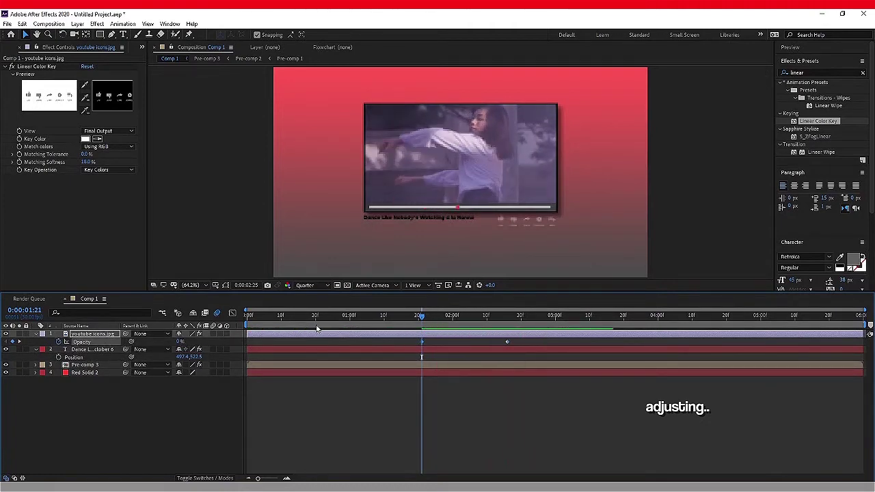
{"action": "left_click", "coordinate": [250, 319]}
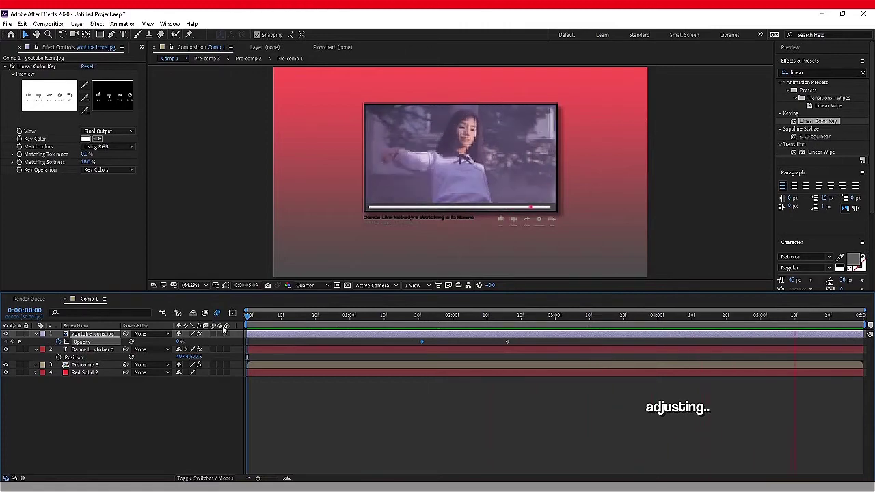
{"action": "key", "text": "space"}
Jump to the last frame and show the Project panel's file list
{"action": "left_click", "coordinate": [346, 383]}
{"action": "key", "text": "u"}
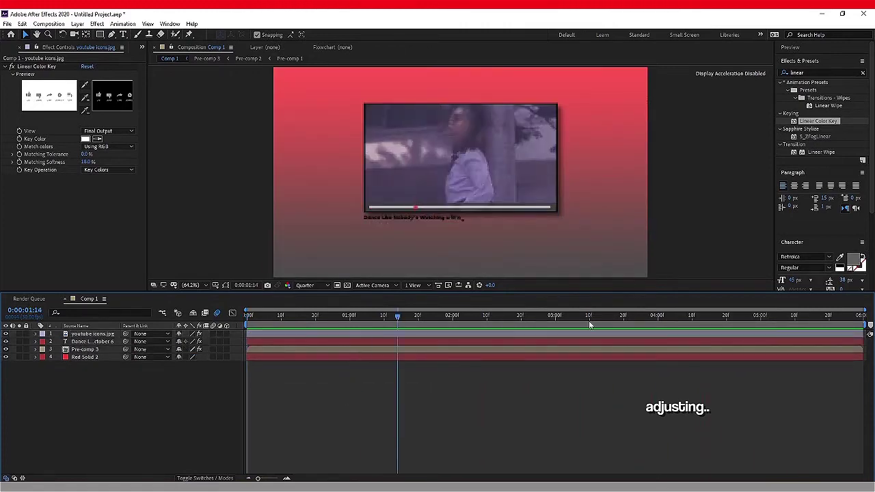
{"action": "key", "text": "End"}
{"action": "left_click", "coordinate": [14, 47]}
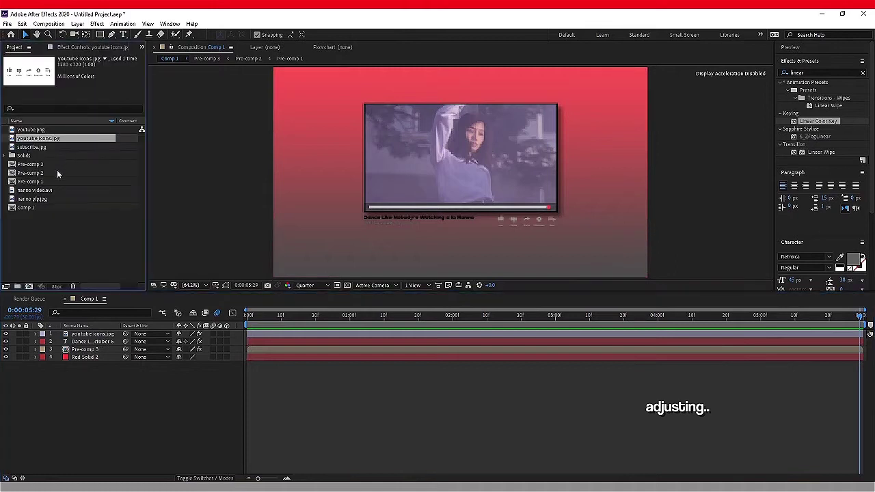
Add youtube.png to the composition and key out its white background with Linear Color Key
{"action": "key", "text": "Up"}
{"action": "left_click_drag", "start_coordinate": [65, 131], "coordinate": [247, 333]}
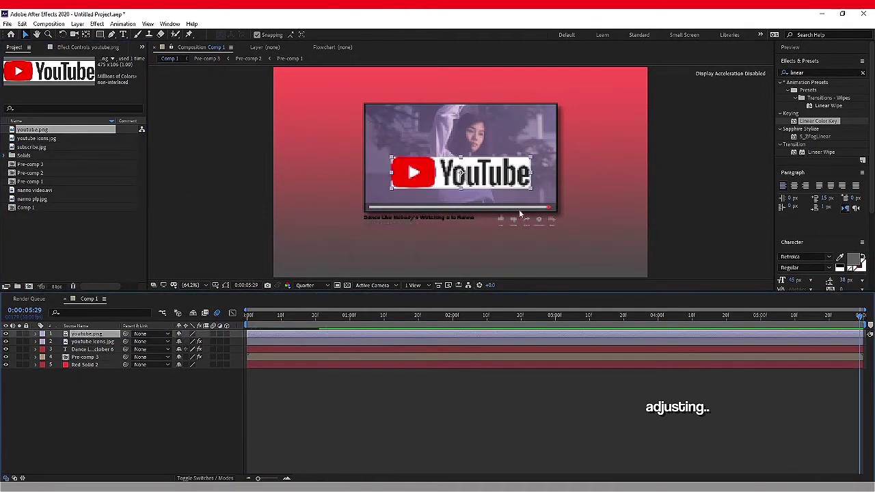
{"action": "double_click", "coordinate": [820, 120]}
{"action": "left_click", "coordinate": [307, 285]}
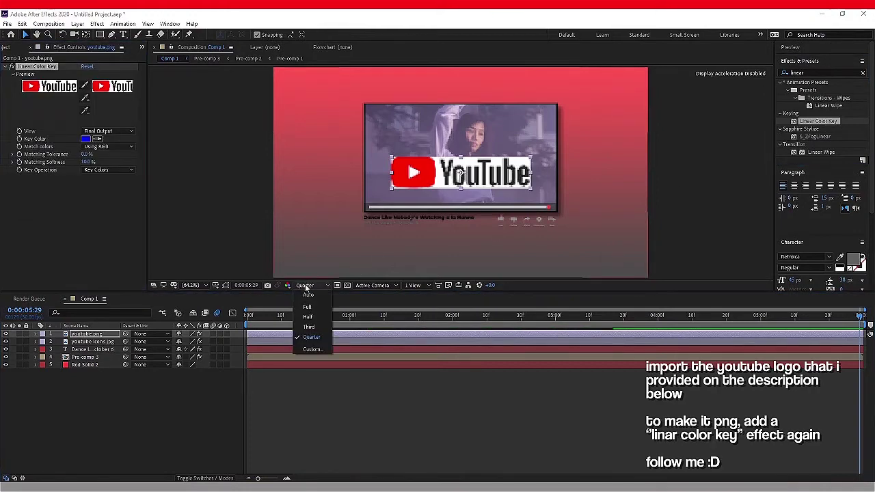
{"action": "left_click", "coordinate": [308, 307]}
{"action": "left_click", "coordinate": [97, 138]}
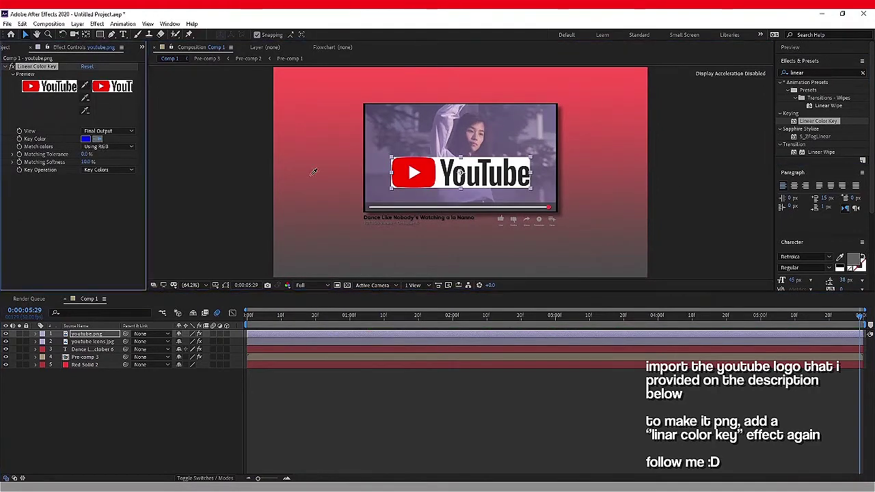
{"action": "left_click", "coordinate": [455, 177]}
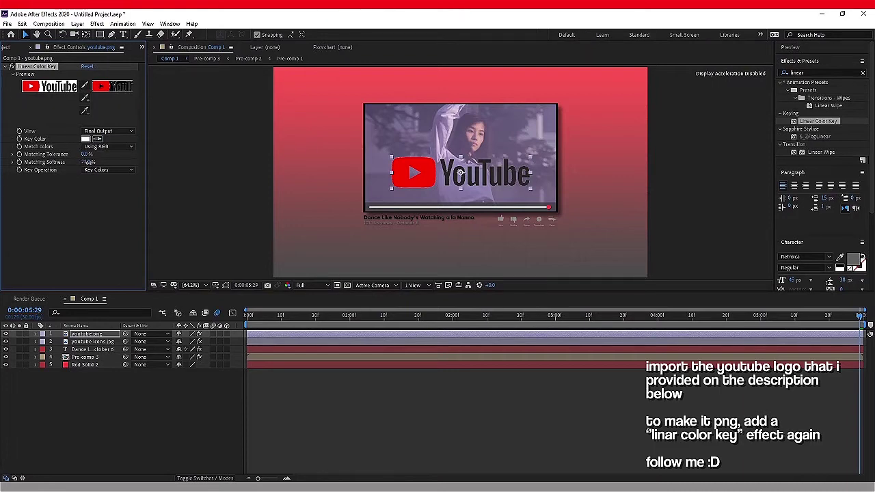
Duplicate the logo, remove the key from the copy, and mask it to the play button
{"action": "left_click", "coordinate": [328, 333]}
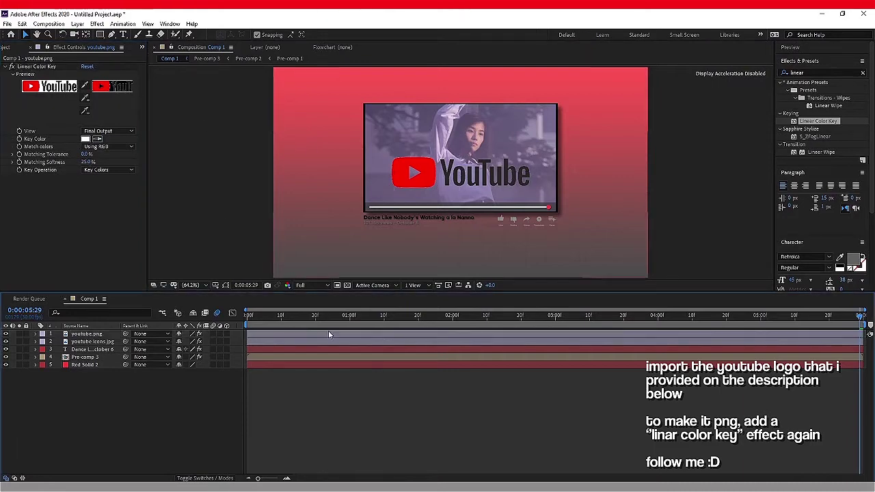
{"action": "key", "text": "ctrl+d"}
{"action": "left_click", "coordinate": [263, 339]}
{"action": "left_click", "coordinate": [40, 66]}
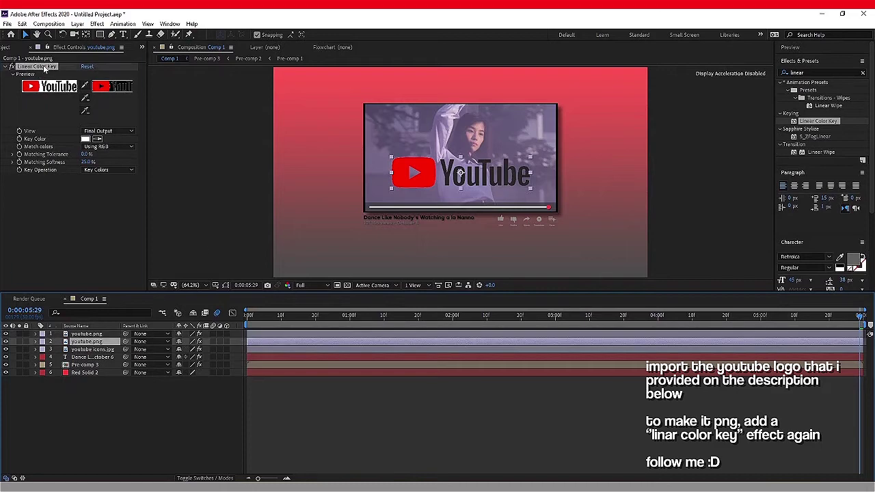
{"action": "key", "text": "Delete"}
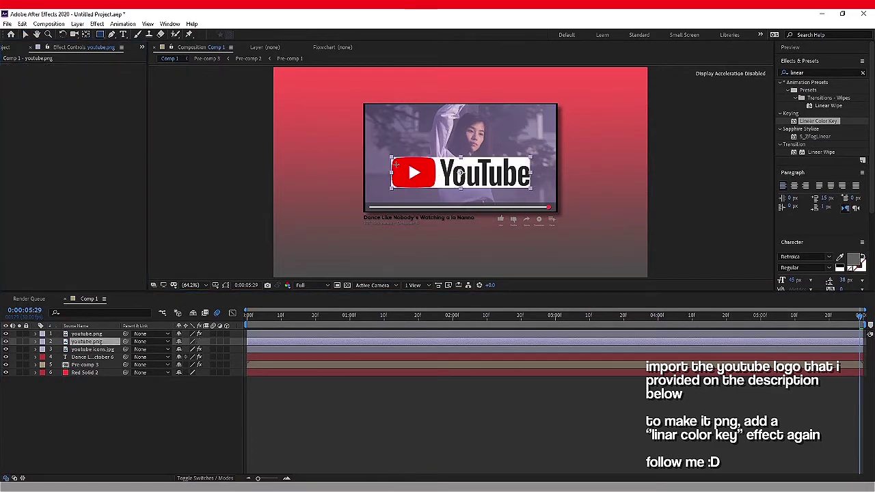
{"action": "left_click_drag", "start_coordinate": [399, 163], "coordinate": [426, 180]}
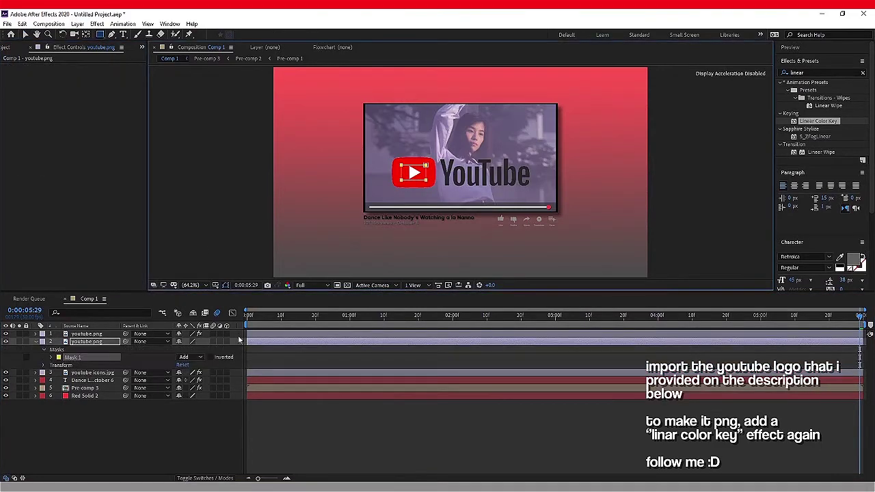
{"action": "left_click", "coordinate": [246, 333], "text": "shift"}
{"action": "right_click", "coordinate": [261, 341]}
Pre-compose both logo layers into Pre-comp 4 and add a Drop Shadow, Distance 13, Softness 15
{"action": "left_click", "coordinate": [300, 299]}
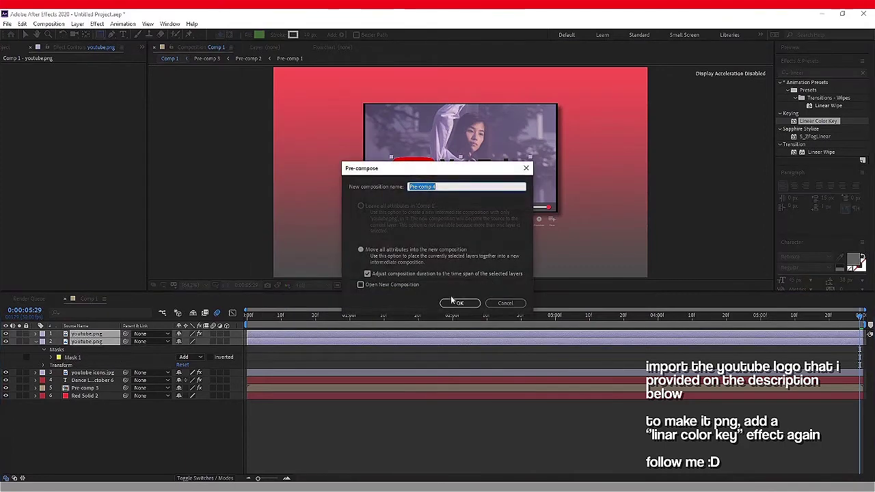
{"action": "left_click", "coordinate": [452, 302]}
{"action": "double_click", "coordinate": [819, 71]}
{"action": "type", "text": "drop"}
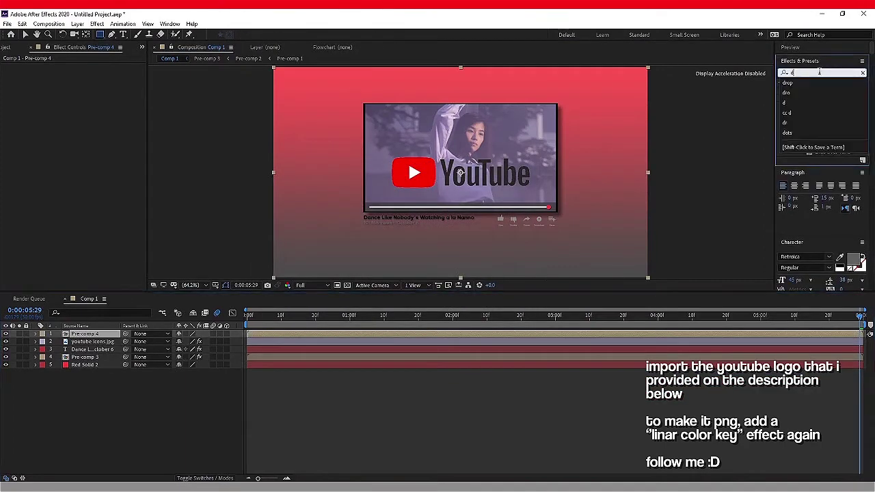
{"action": "double_click", "coordinate": [824, 192]}
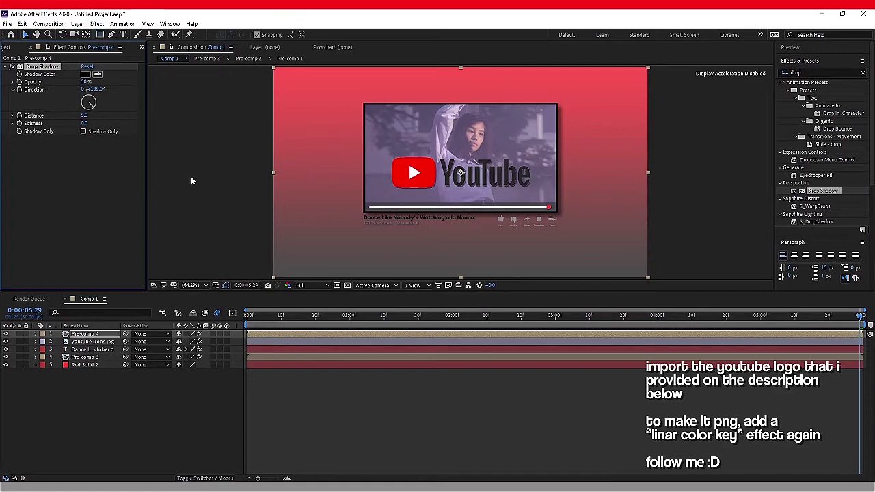
{"action": "left_click_drag", "start_coordinate": [84, 115], "coordinate": [89, 116]}
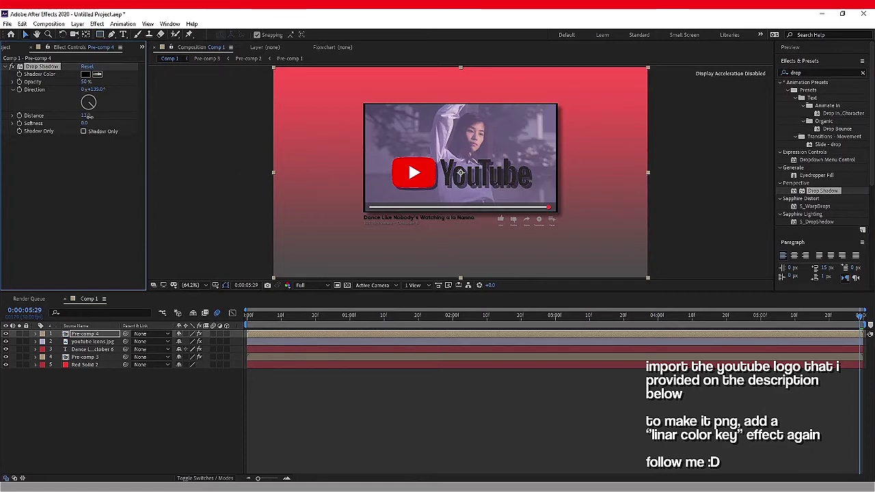
Scale the logo pre-comp to about 56% and move it up above the player
{"action": "key", "text": "s"}
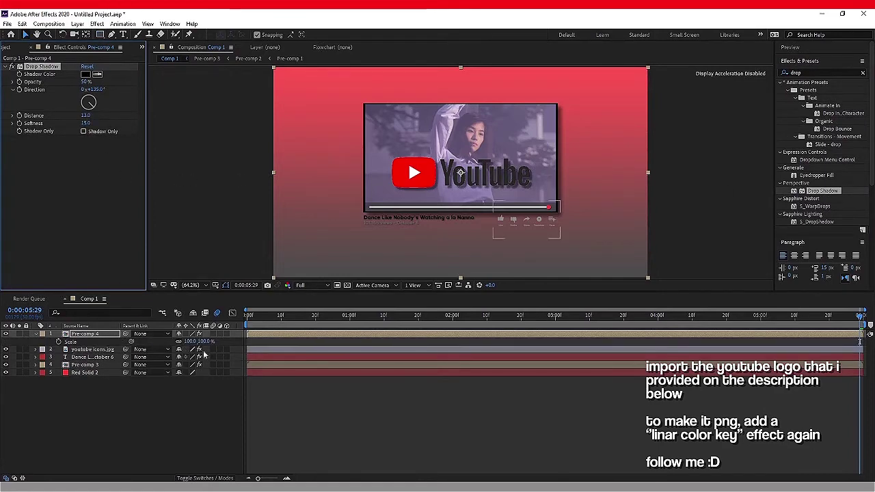
{"action": "left_click_drag", "start_coordinate": [203, 341], "coordinate": [175, 341]}
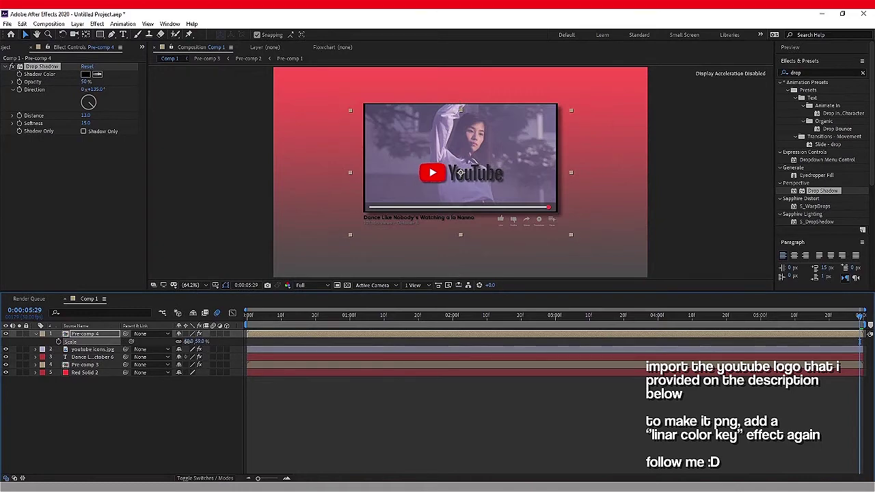
{"action": "key", "text": "p"}
{"action": "left_click_drag", "start_coordinate": [460, 173], "coordinate": [460, 82]}
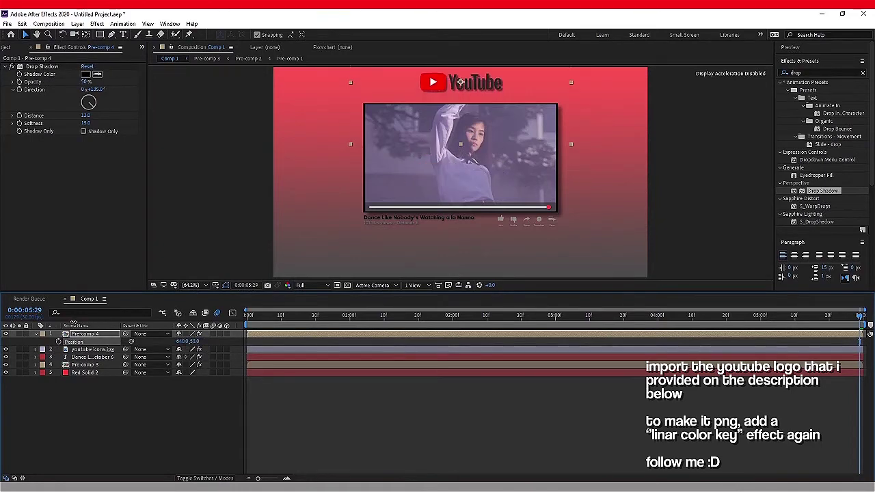
{"action": "key", "text": "Down"}
{"action": "key", "text": "Down"}
{"action": "key", "text": "Down"}
{"action": "key", "text": "Down"}
{"action": "key", "text": "Down"}
{"action": "key", "text": "Down"}
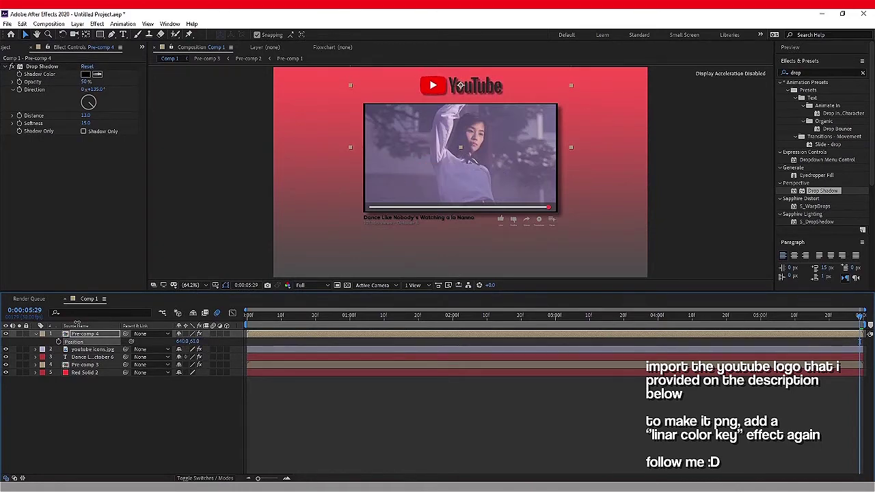
{"action": "key", "text": "s"}
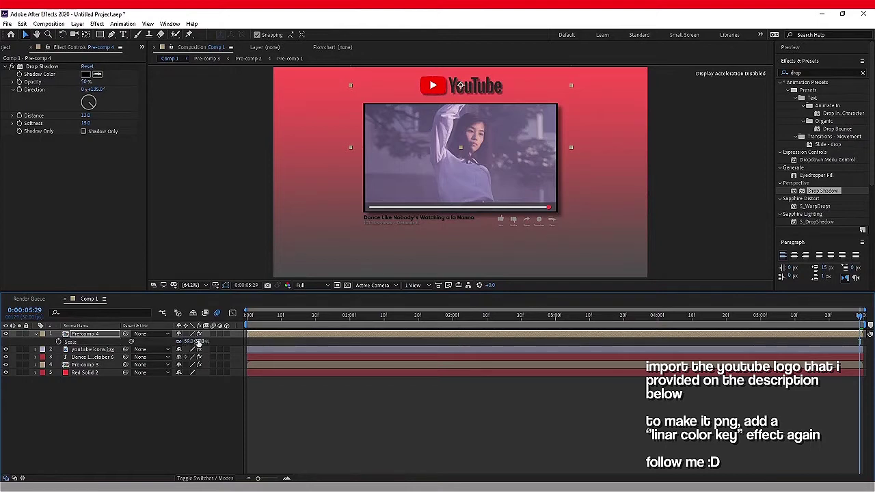
{"action": "left_click_drag", "start_coordinate": [197, 340], "coordinate": [185, 340]}
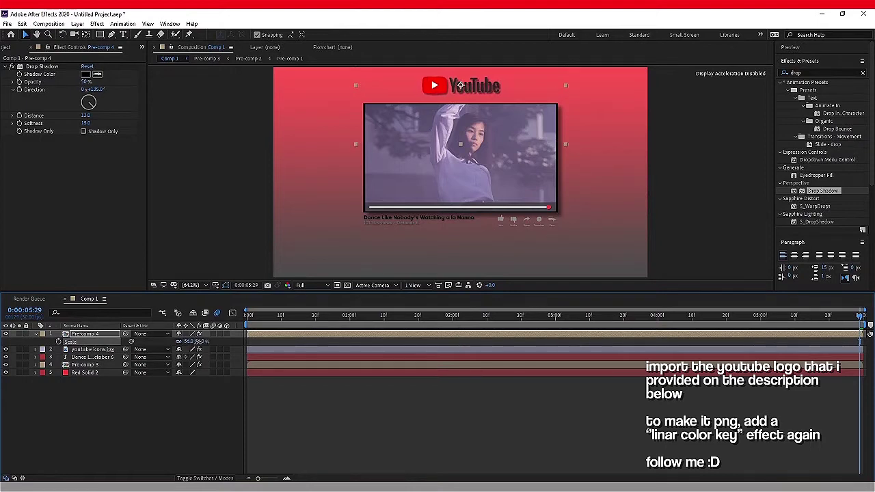
{"action": "key", "text": "s"}
{"action": "left_click", "coordinate": [378, 382]}
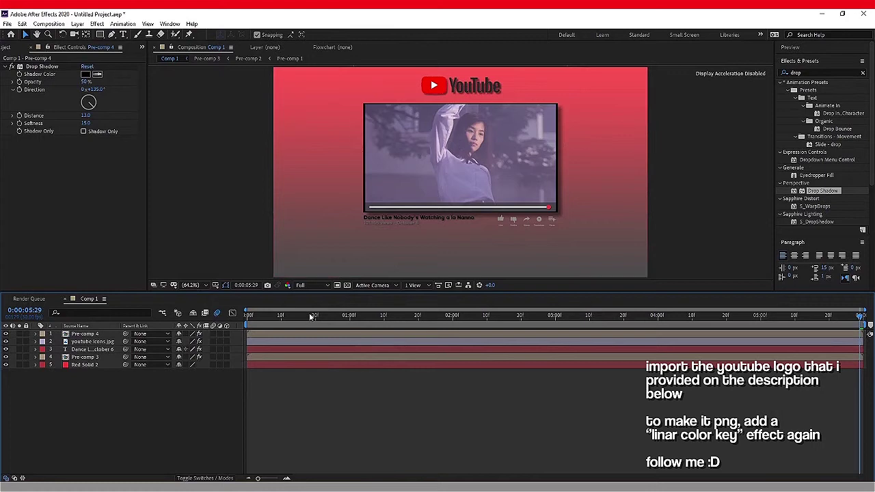
Drag nanno pfp.jpg from the Project panel onto Comp 1 as the top layer
{"action": "key", "text": "Home"}
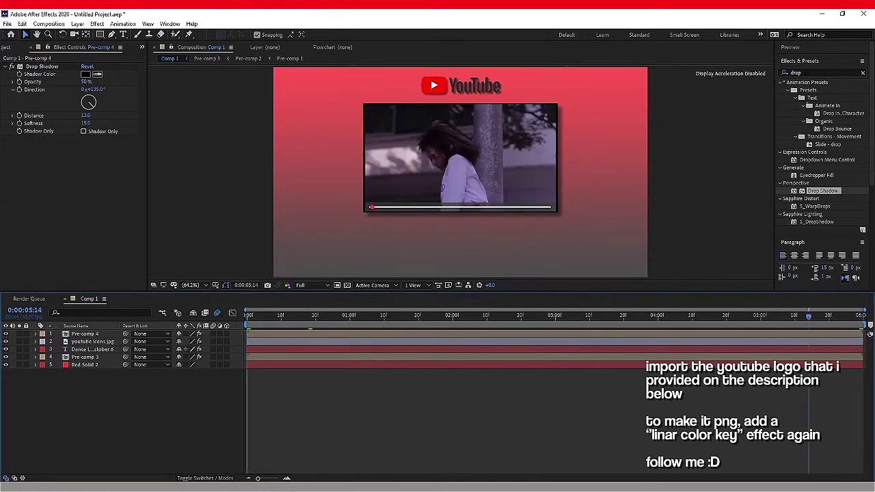
{"action": "key", "text": "End"}
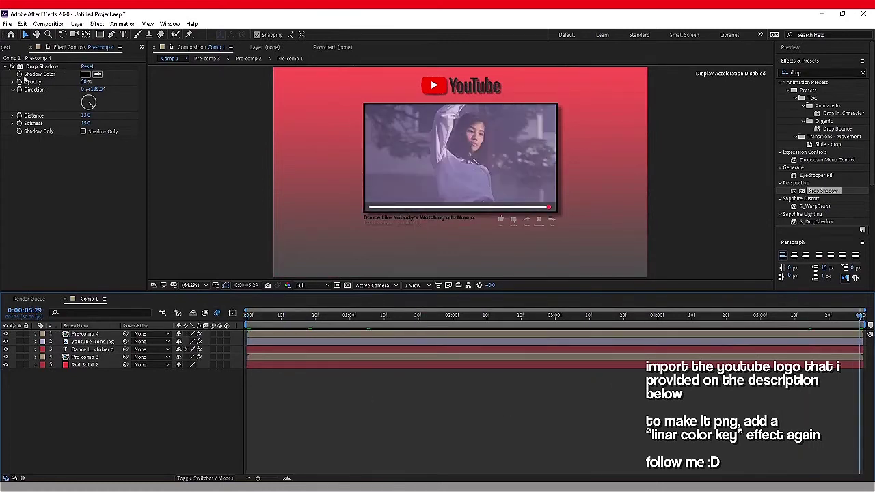
{"action": "left_click", "coordinate": [12, 47]}
{"action": "left_click", "coordinate": [48, 145]}
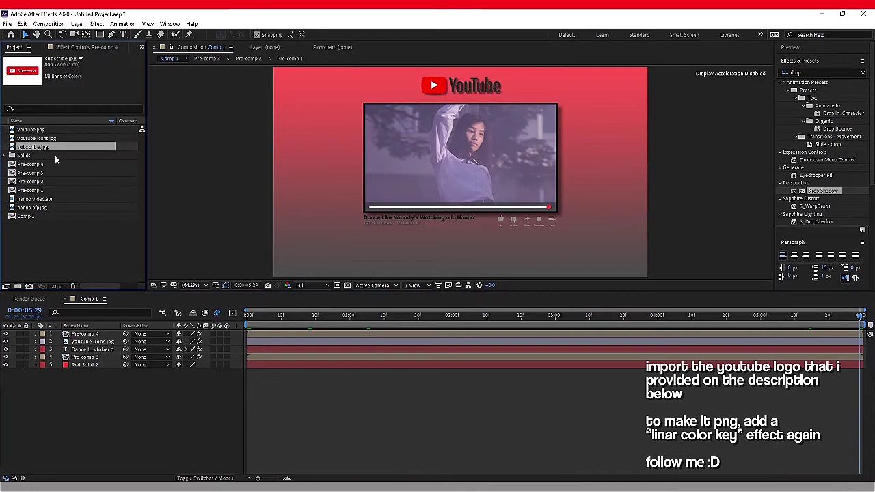
{"action": "left_click", "coordinate": [56, 156]}
{"action": "left_click", "coordinate": [53, 207]}
{"action": "left_click_drag", "start_coordinate": [50, 210], "coordinate": [205, 333]}
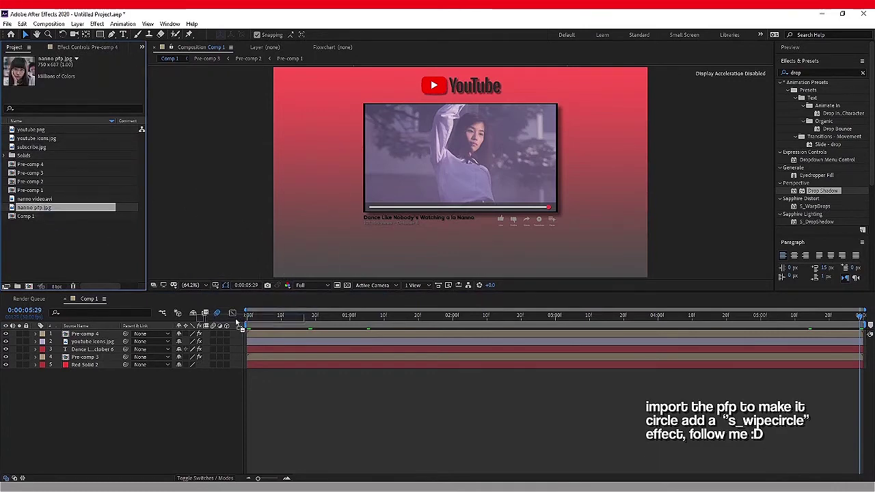
Apply S_WipeCircle to the profile photo with Wipe Percent 43%
{"action": "double_click", "coordinate": [823, 73]}
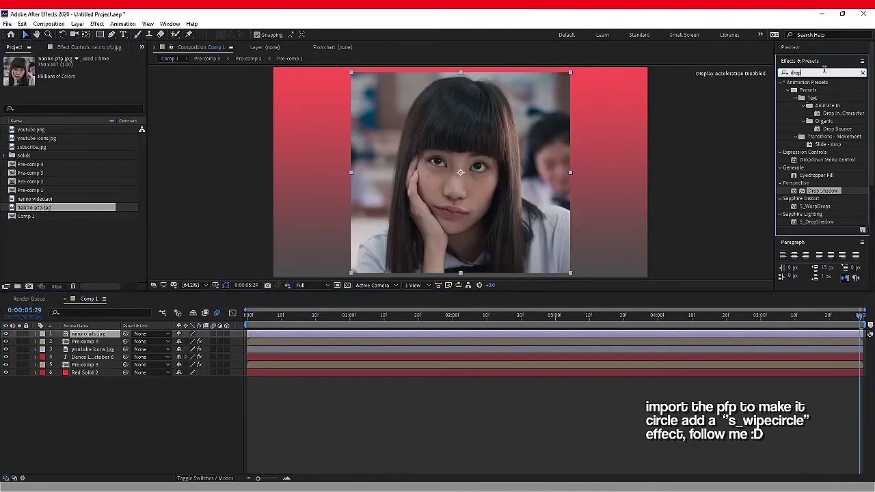
{"action": "type", "text": "circle"}
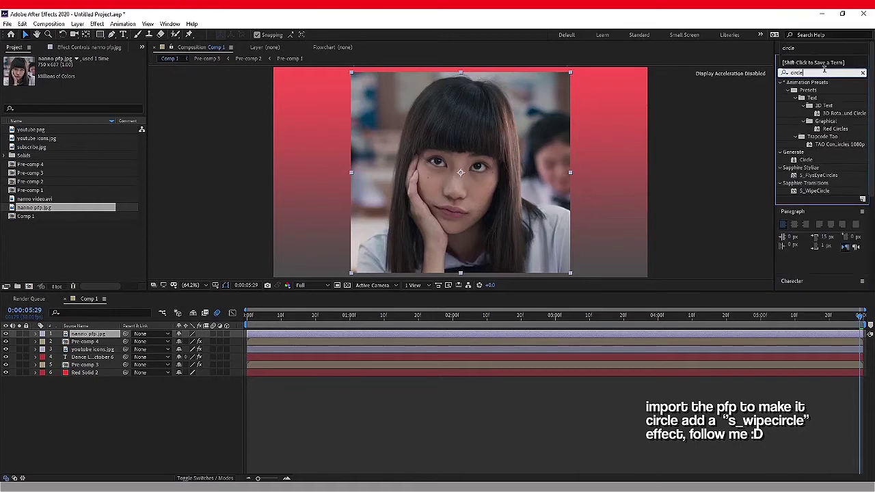
{"action": "double_click", "coordinate": [816, 192]}
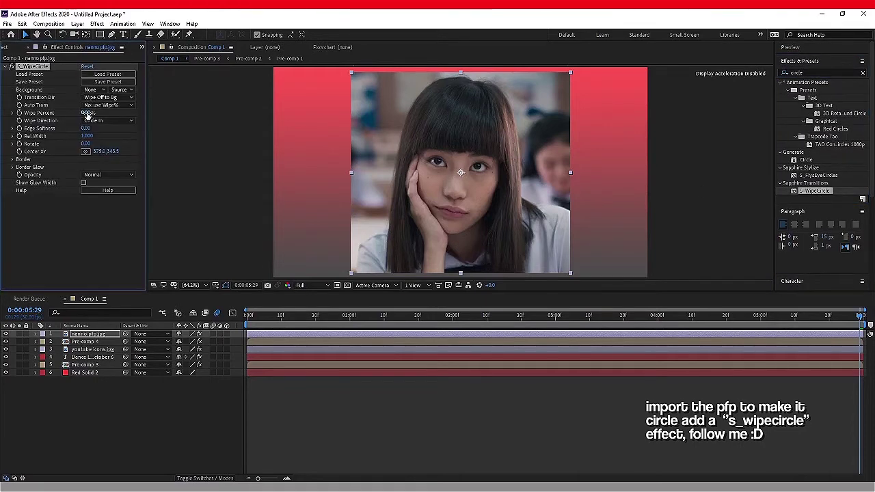
{"action": "left_click_drag", "start_coordinate": [87, 114], "coordinate": [107, 114]}
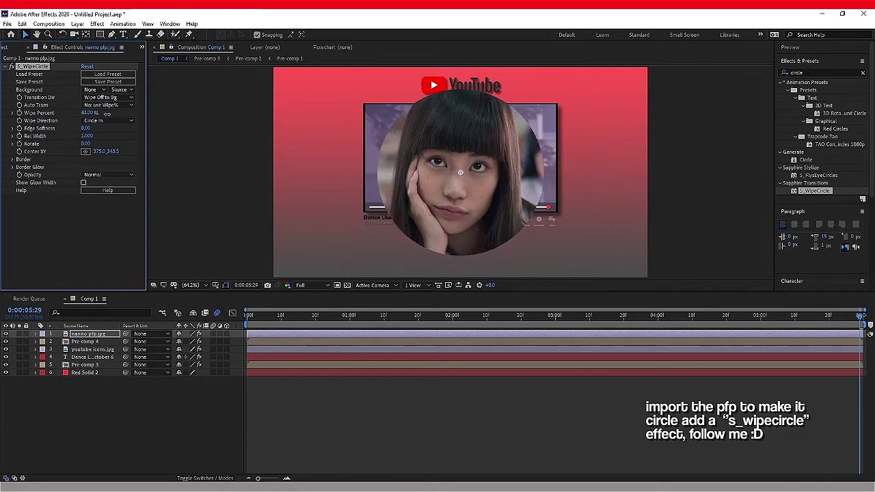
Scale the circular photo down and move it left under the video title
{"action": "key", "text": "s"}
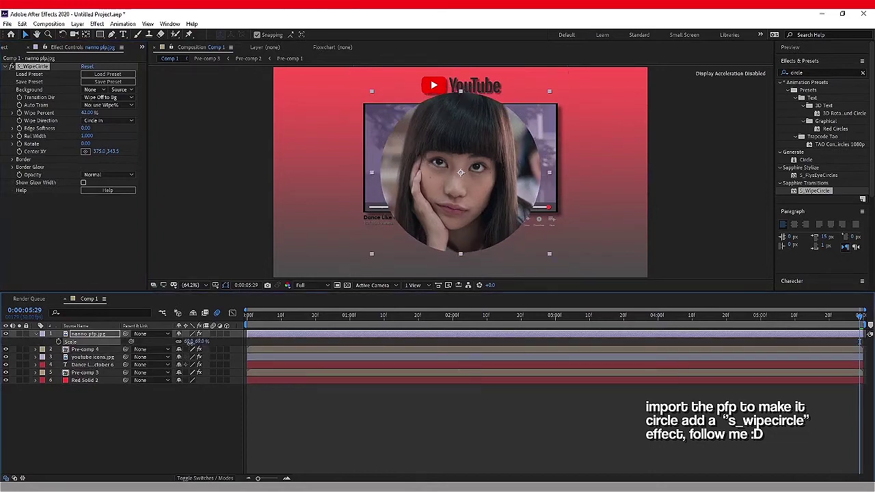
{"action": "mouse_move", "coordinate": [189, 343]}
{"action": "left_mouse_down"}
{"action": "mouse_move", "coordinate": [173, 348]}
{"action": "mouse_move", "coordinate": [304, 332]}
{"action": "left_mouse_up"}
{"action": "key", "text": "p"}
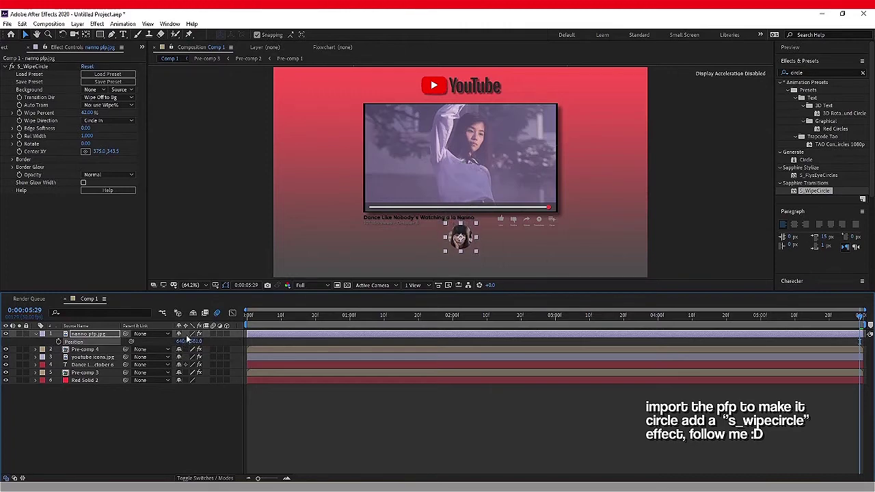
{"action": "left_click_drag", "start_coordinate": [187, 340], "coordinate": [64, 352]}
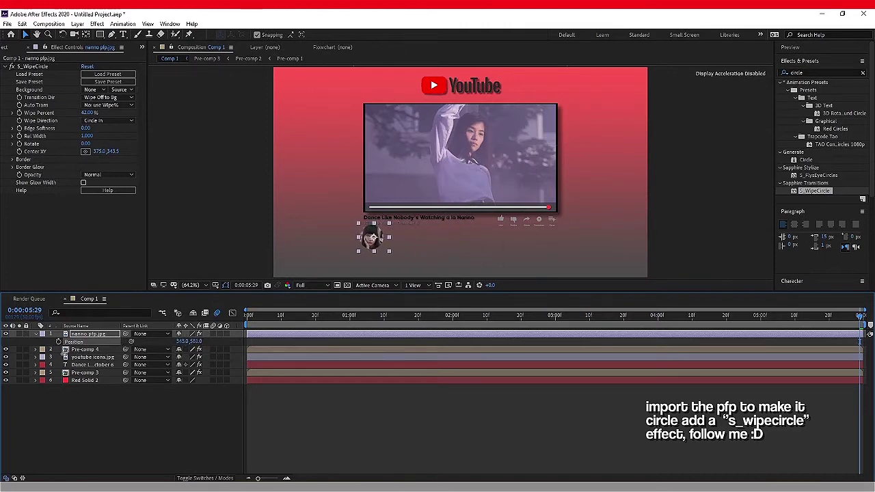
{"action": "key", "text": "s"}
{"action": "left_click", "coordinate": [204, 340]}
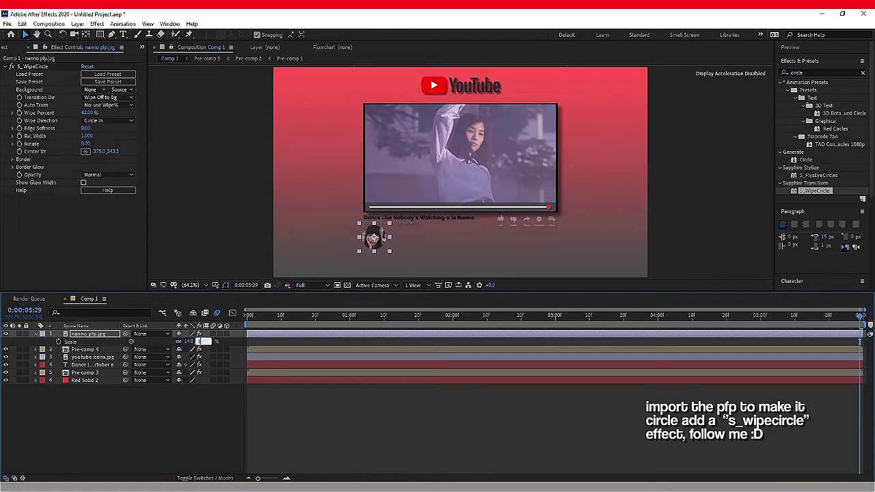
{"action": "type", "text": "100"}
{"action": "key", "text": "Return"}
{"action": "left_click", "coordinate": [336, 422]}
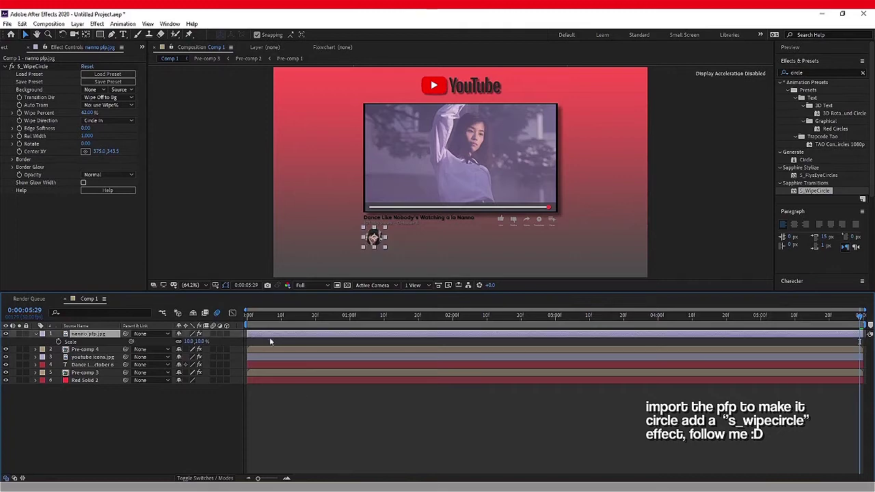
Add a Drop Shadow at Distance 35 to the circular avatar
{"action": "left_click", "coordinate": [697, 173]}
{"action": "left_click", "coordinate": [834, 73]}
{"action": "type", "text": "drop"}
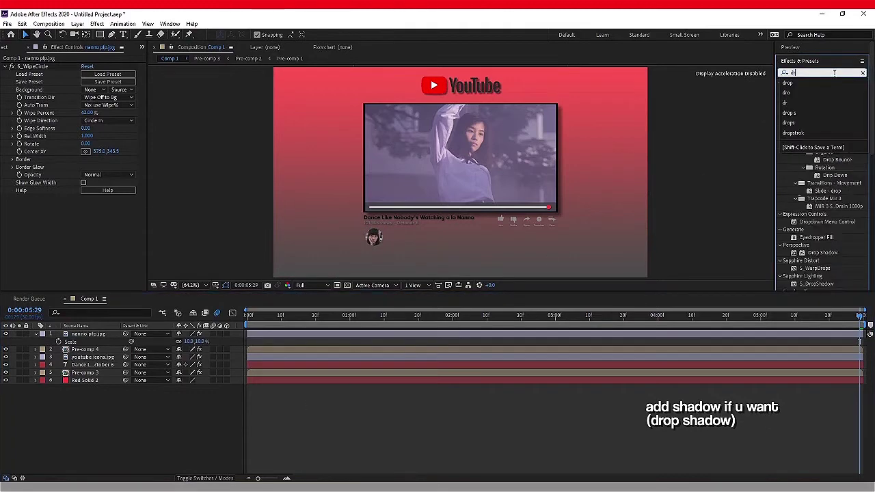
{"action": "left_click_drag", "start_coordinate": [824, 191], "coordinate": [464, 336]}
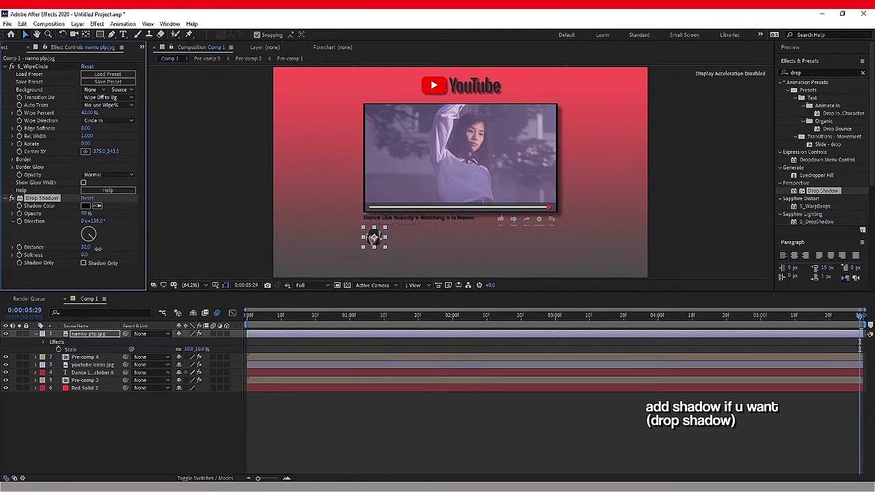
{"action": "left_click", "coordinate": [370, 430]}
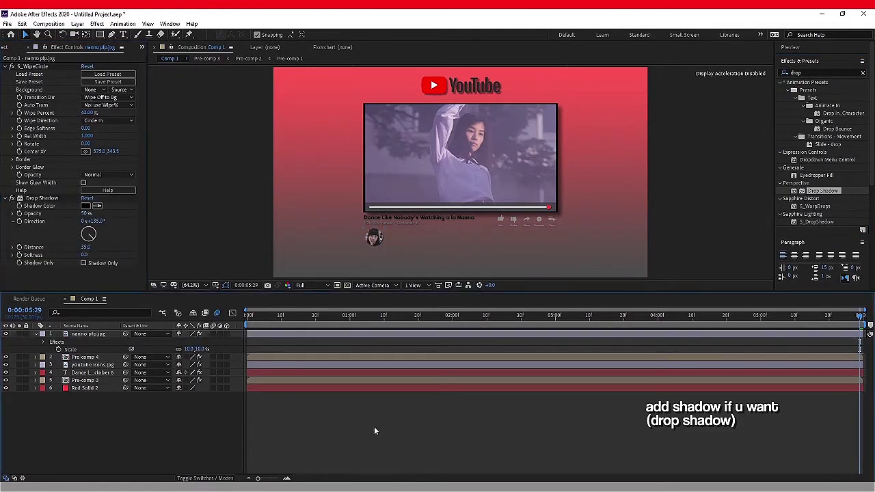
Create a new text layer with the channel name in white (#FFFFFF)
{"action": "key", "text": "u"}
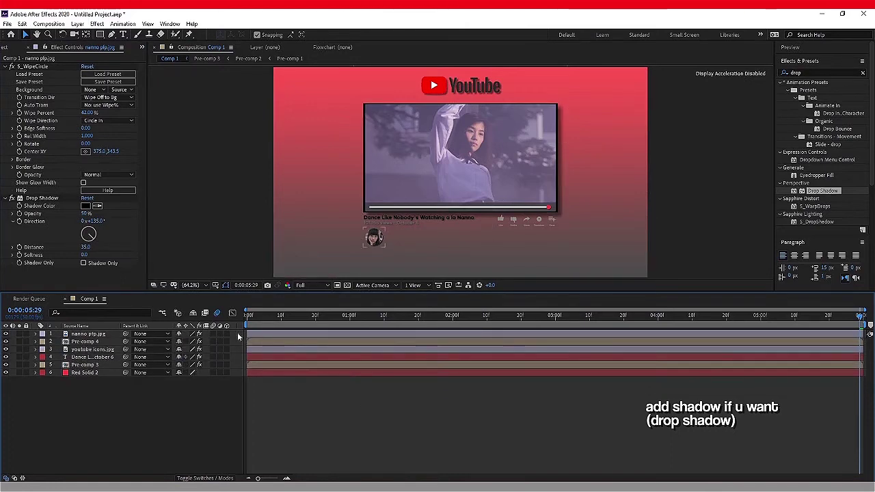
{"action": "right_click", "coordinate": [239, 336]}
{"action": "mouse_move", "coordinate": [301, 344]}
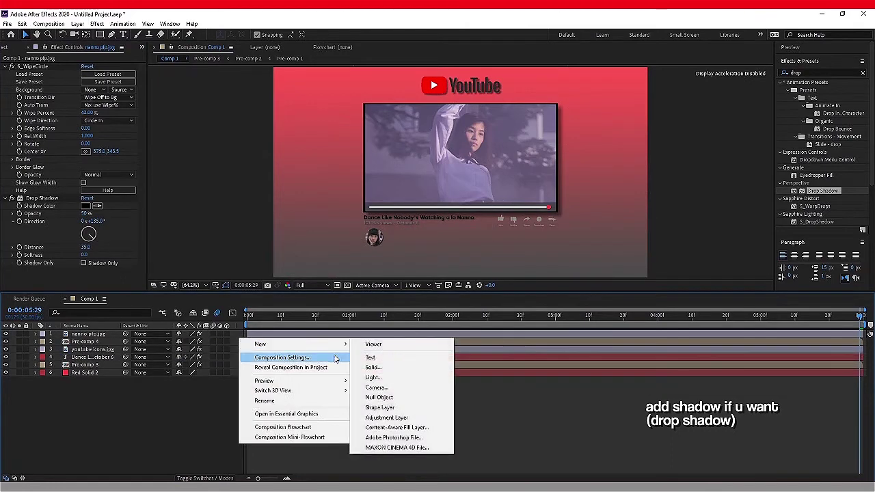
{"action": "left_click", "coordinate": [420, 358]}
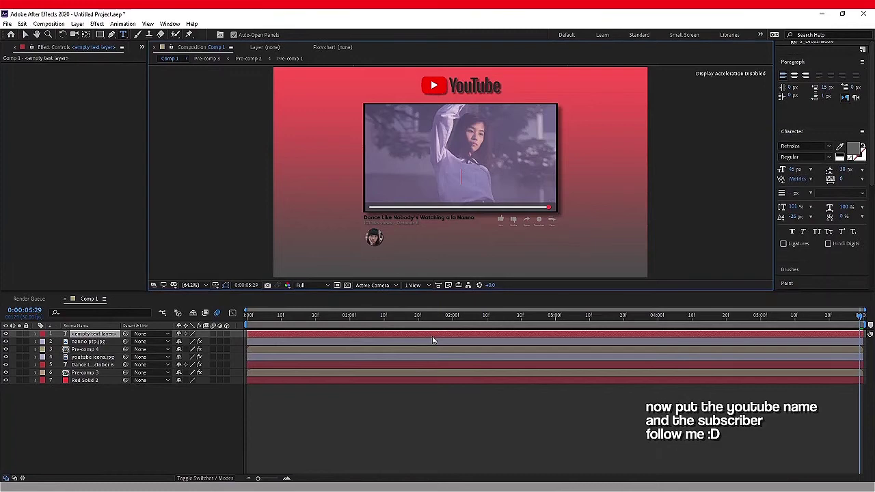
{"action": "type", "text": "john"}
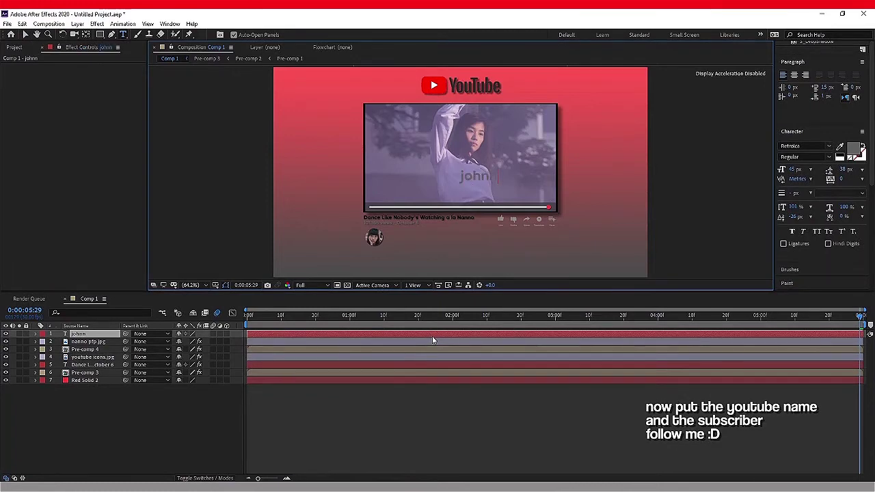
{"action": "left_click", "coordinate": [853, 148]}
{"action": "type", "text": "FFFFFF"}
{"action": "left_click", "coordinate": [364, 181]}
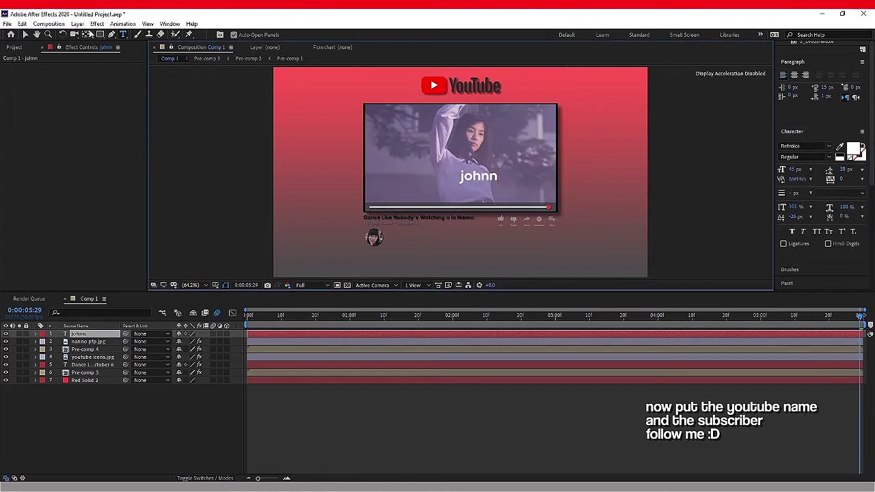
Scale the name text to about 68% and place it beside the avatar
{"action": "left_click", "coordinate": [87, 34]}
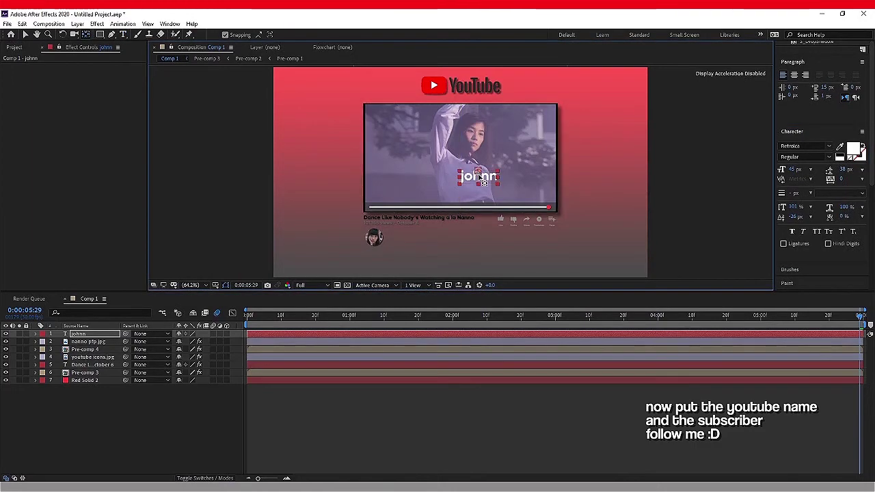
{"action": "key", "text": "s"}
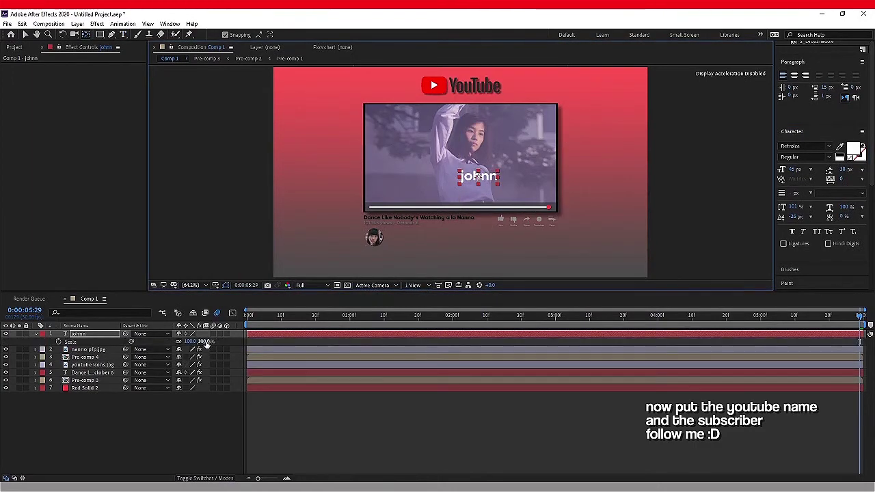
{"action": "mouse_move", "coordinate": [207, 344]}
{"action": "left_mouse_down"}
{"action": "mouse_move", "coordinate": [184, 345]}
{"action": "mouse_move", "coordinate": [309, 343]}
{"action": "left_mouse_up"}
{"action": "key", "text": "p"}
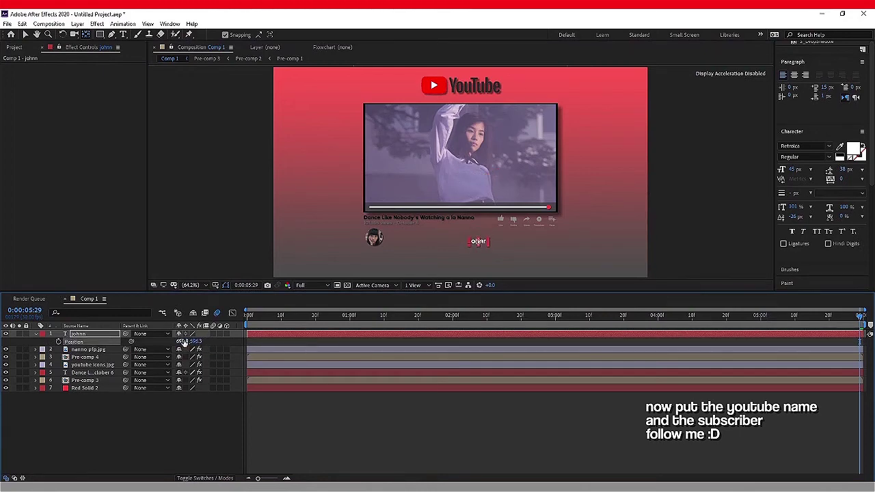
{"action": "left_click_drag", "start_coordinate": [184, 343], "coordinate": [53, 348]}
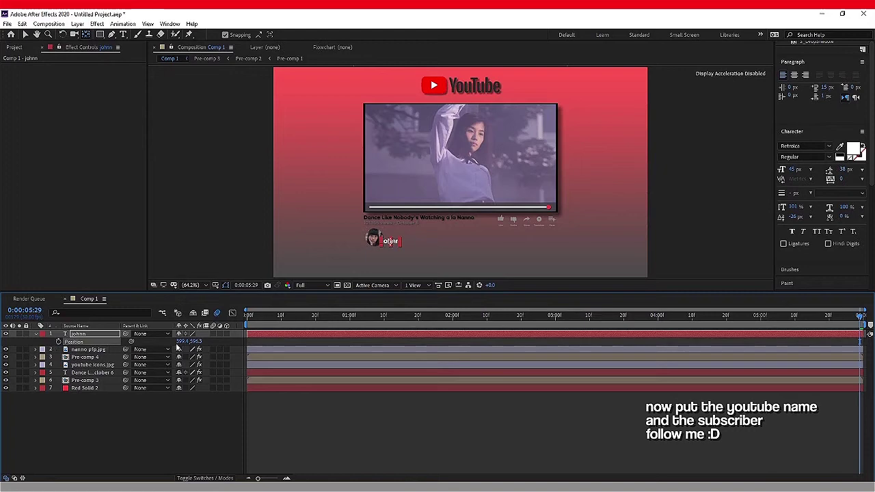
{"action": "mouse_move", "coordinate": [196, 342]}
{"action": "left_mouse_down"}
{"action": "mouse_move", "coordinate": [179, 348]}
{"action": "mouse_move", "coordinate": [191, 346]}
{"action": "left_mouse_up"}
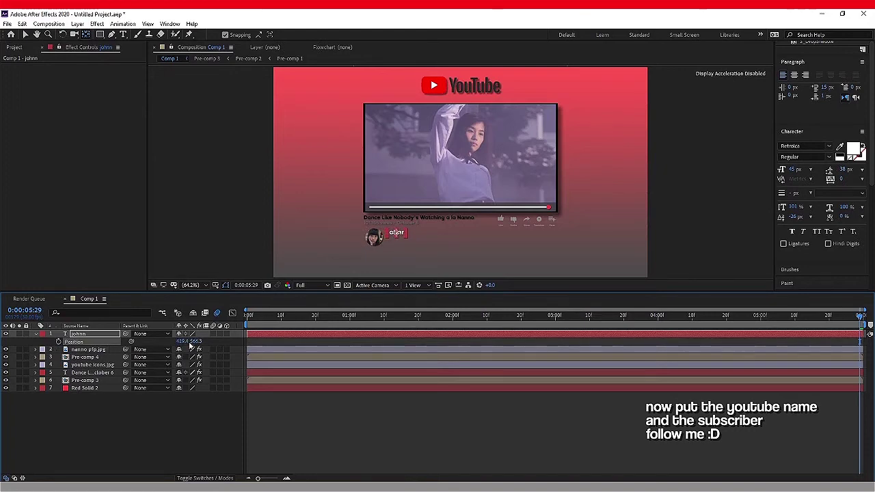
Check the player's drop shadow settings, then reselect the channel name text for editing
{"action": "left_click", "coordinate": [300, 381]}
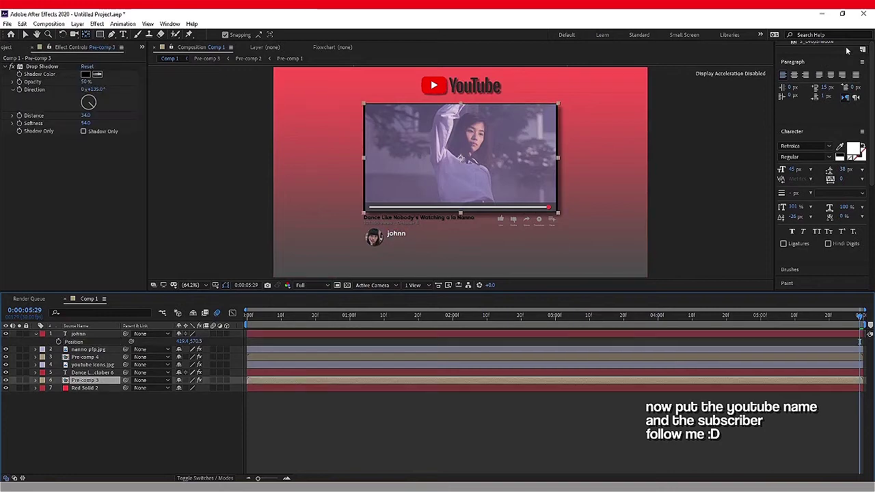
{"action": "left_click", "coordinate": [452, 410]}
{"action": "double_click", "coordinate": [356, 333]}
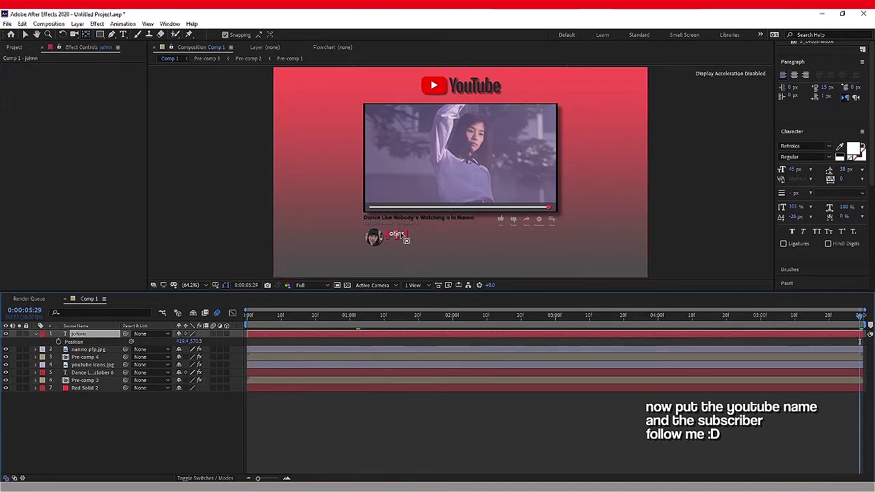
{"action": "left_click", "coordinate": [404, 237]}
{"action": "double_click", "coordinate": [406, 238]}
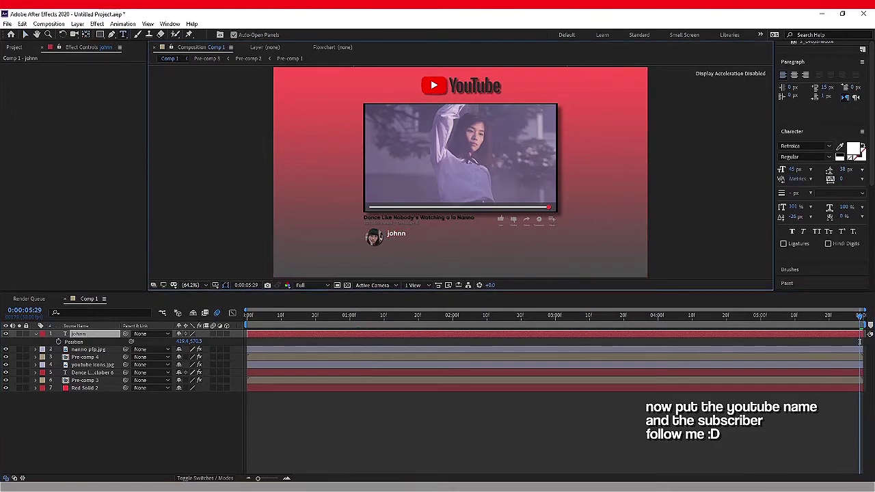
Paste the 3.45K subscribers line from the notes and reduce its font size
{"action": "key", "text": "alt+Tab"}
{"action": "left_click_drag", "start_coordinate": [388, 110], "coordinate": [326, 113]}
{"action": "key", "text": "ctrl+c"}
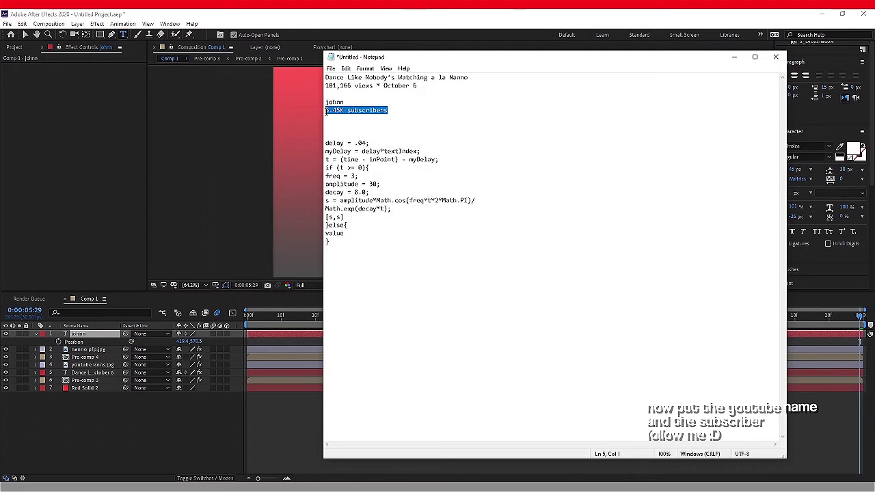
{"action": "left_click", "coordinate": [741, 57]}
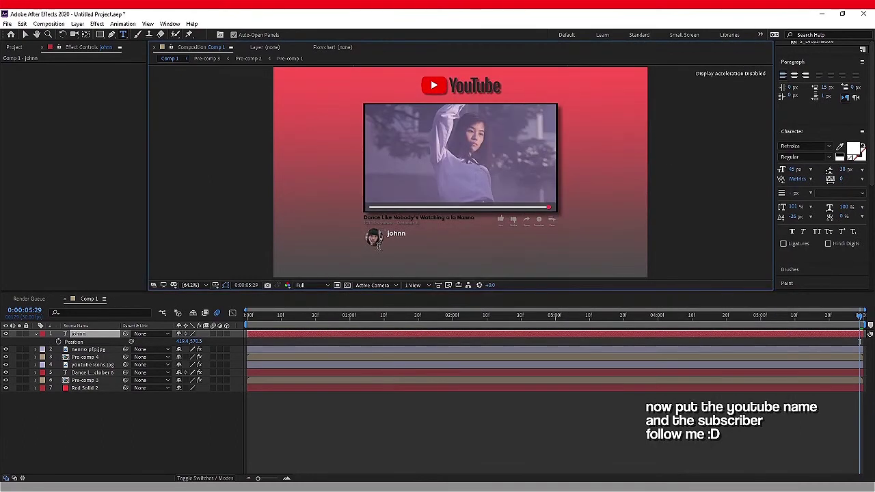
{"action": "key", "text": "ctrl+v"}
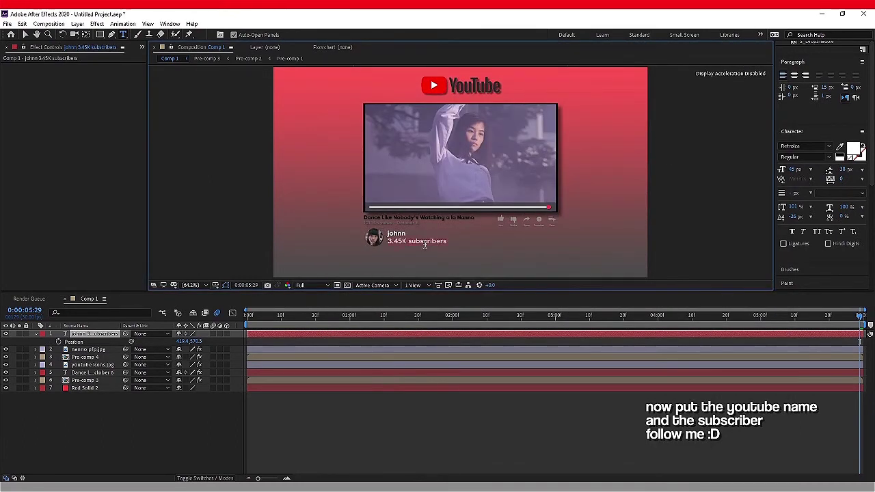
{"action": "scroll", "coordinate": [800, 89], "scroll_direction": "up", "scroll_amount": 5}
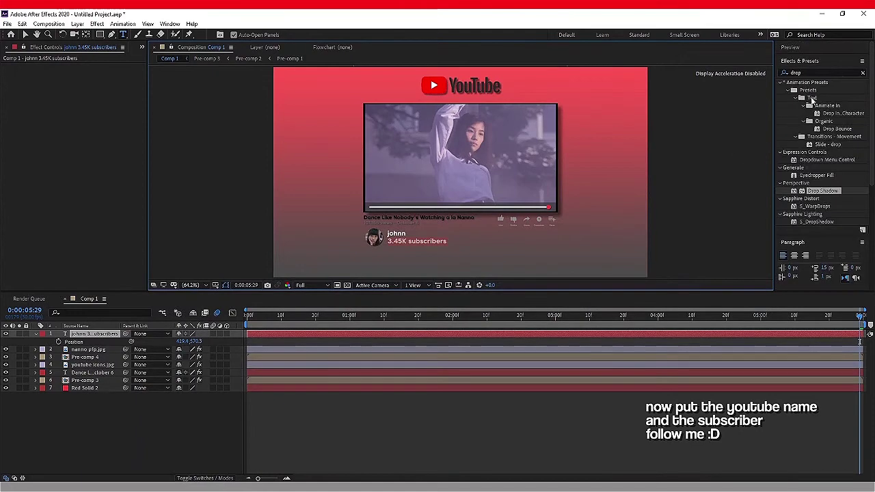
{"action": "scroll", "coordinate": [820, 206], "scroll_direction": "down", "scroll_amount": 5}
{"action": "left_click_drag", "start_coordinate": [793, 171], "coordinate": [786, 169]}
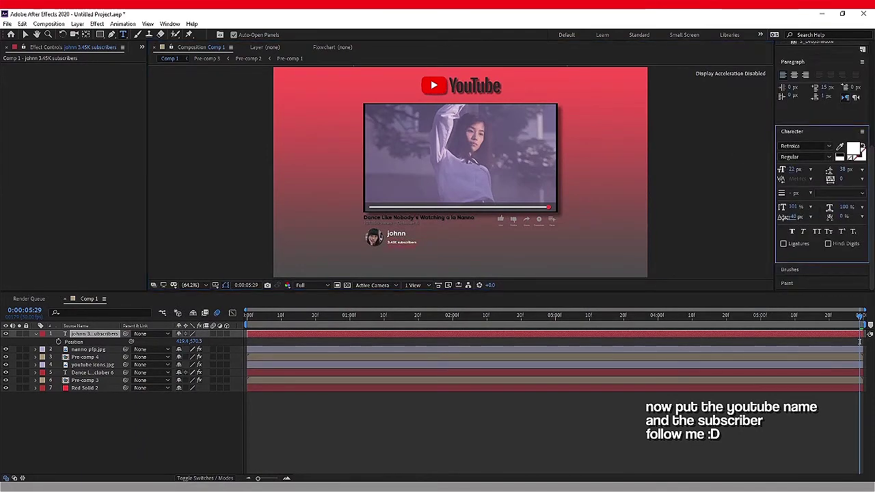
{"action": "left_click_drag", "start_coordinate": [788, 216], "coordinate": [801, 211]}
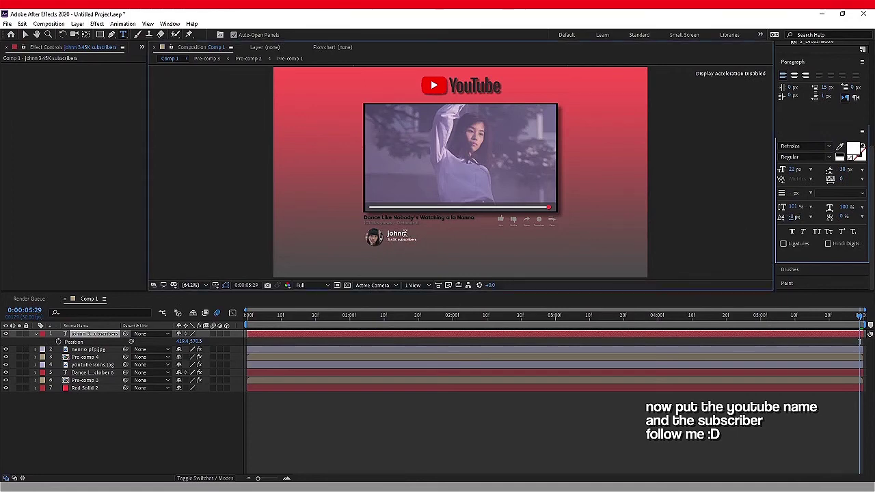
Retype the channel name in capitals, with 3.45K subscribers on its own line beneath
{"action": "left_click", "coordinate": [406, 234]}
{"action": "key", "text": "BackSpace"}
{"action": "key", "text": "BackSpace"}
{"action": "key", "text": "BackSpace"}
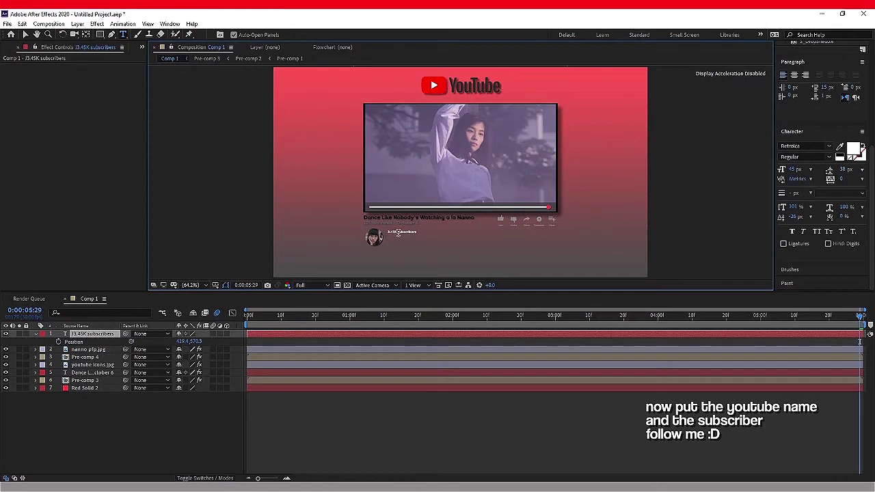
{"action": "type", "text": "JOHNN"}
{"action": "key", "text": "Return"}
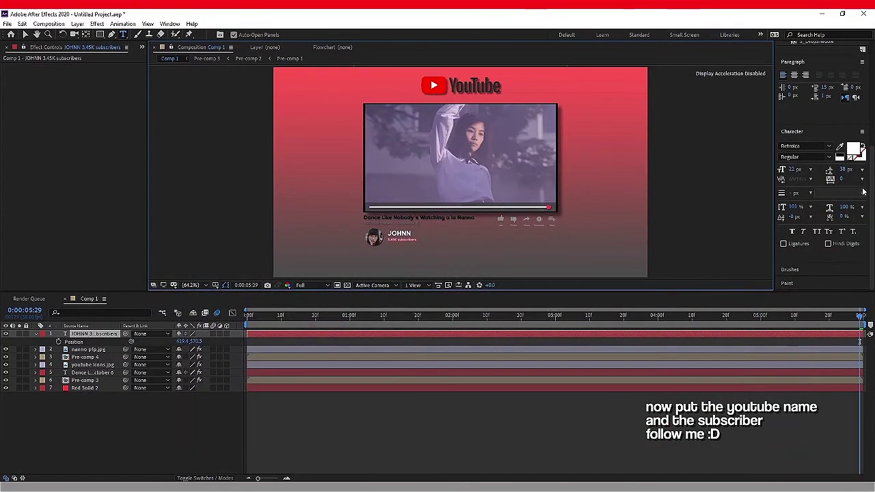
Color the subscriber count line dark grey
{"action": "left_click", "coordinate": [853, 149]}
{"action": "left_click", "coordinate": [168, 258]}
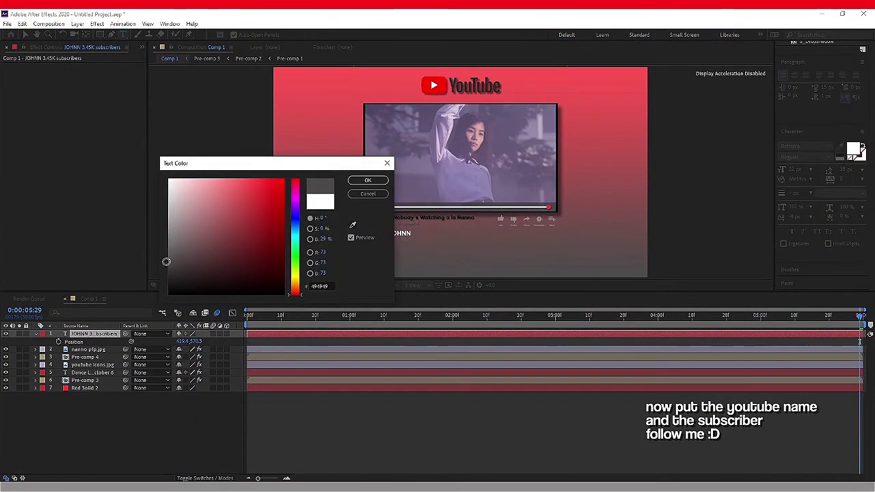
{"action": "left_click", "coordinate": [367, 180]}
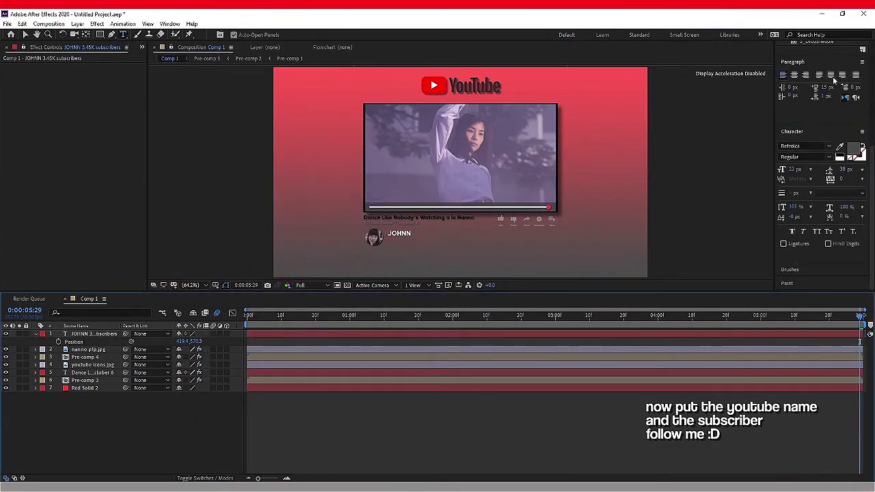
Add a Drop Shadow with Distance 3 to the channel text layer
{"action": "left_click_drag", "start_coordinate": [822, 110], "coordinate": [355, 335]}
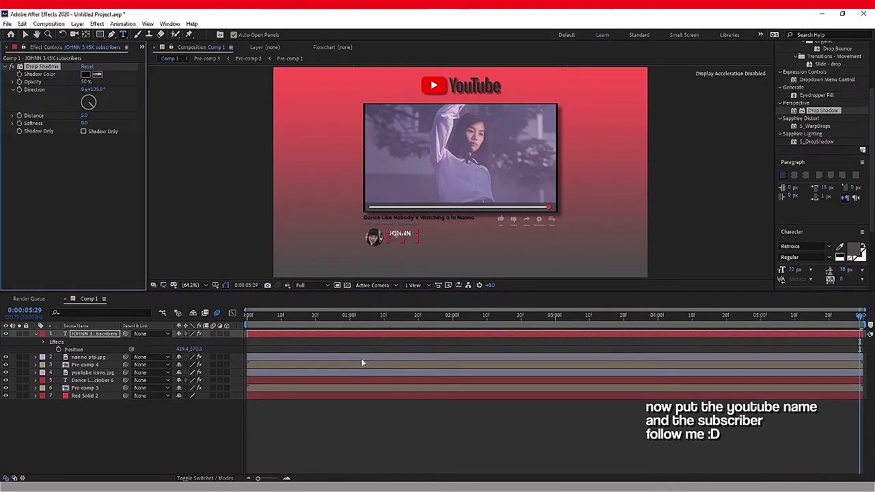
{"action": "key", "text": "v"}
{"action": "left_click", "coordinate": [369, 421]}
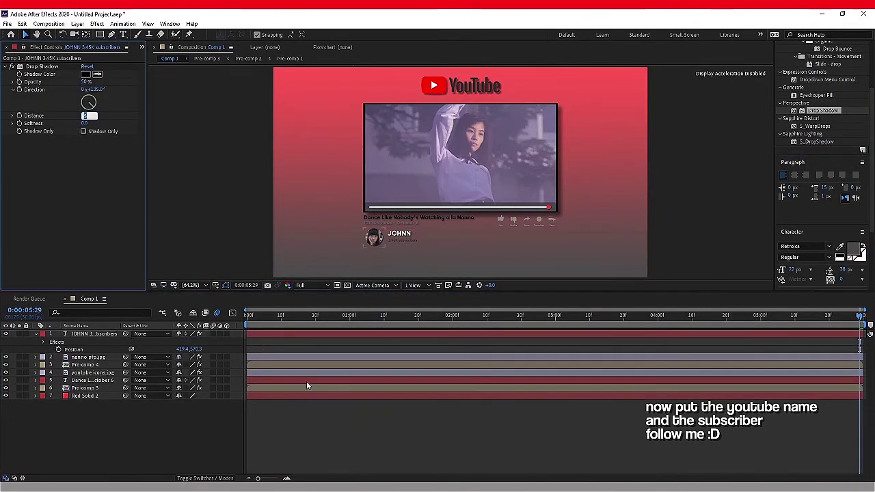
{"action": "left_click", "coordinate": [366, 450]}
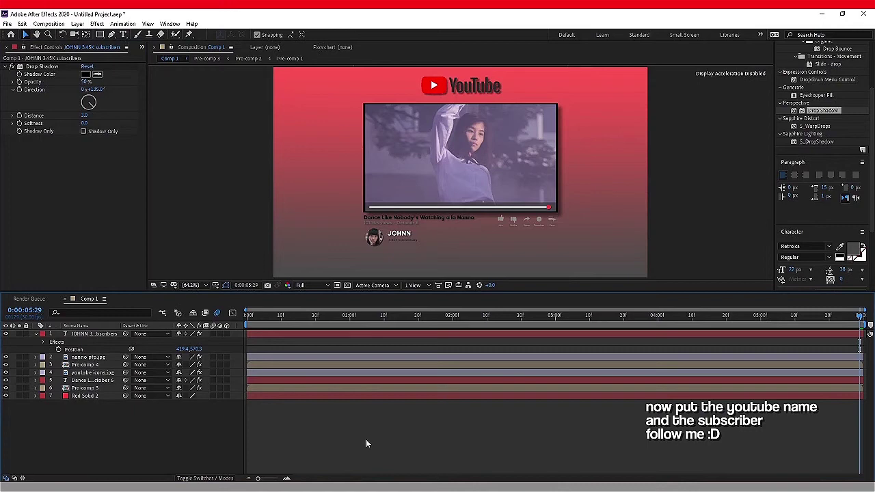
{"action": "key", "text": "u"}
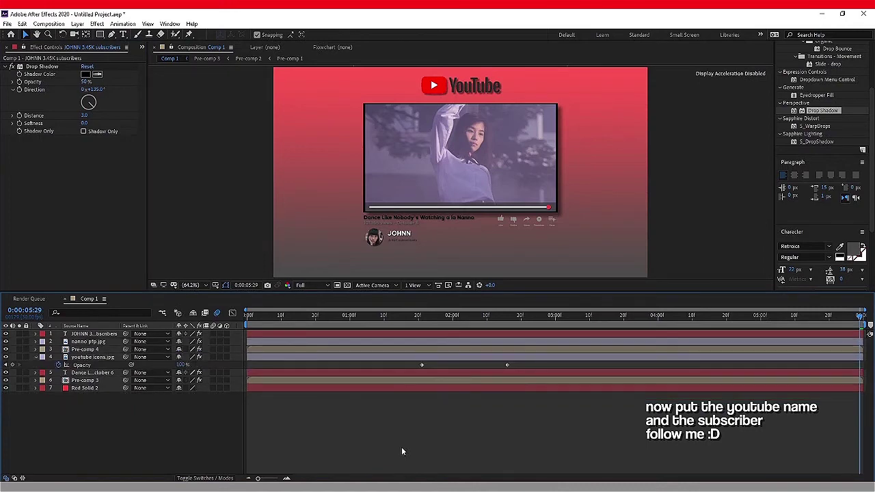
Drag subscribe.jpg from the Project panel into Comp 1 as the top layer
{"action": "left_click", "coordinate": [143, 46]}
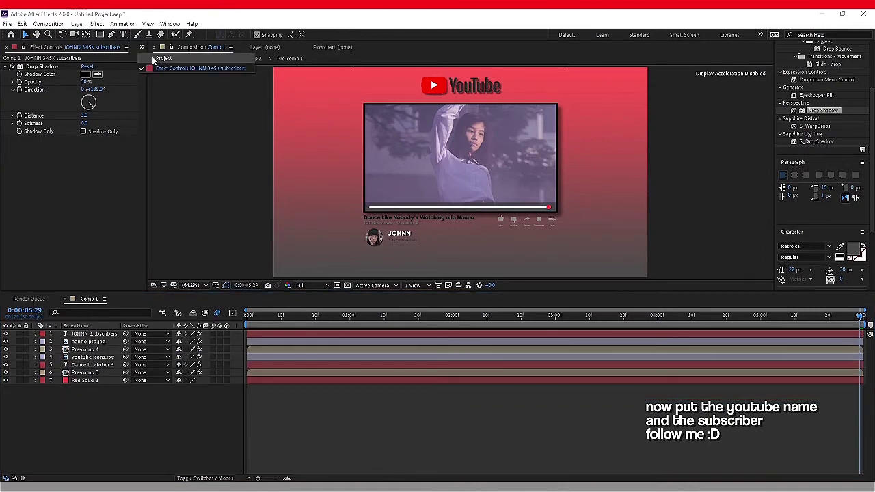
{"action": "left_click", "coordinate": [160, 57]}
{"action": "left_click", "coordinate": [66, 138]}
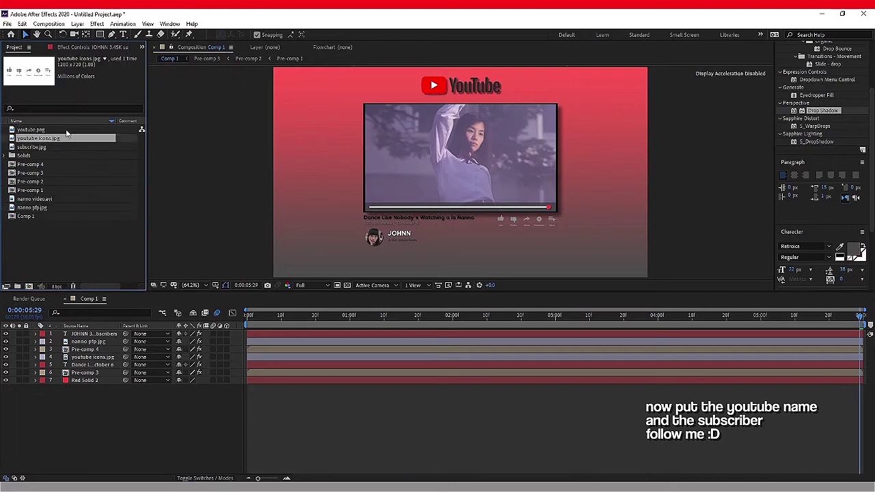
{"action": "left_click", "coordinate": [61, 147]}
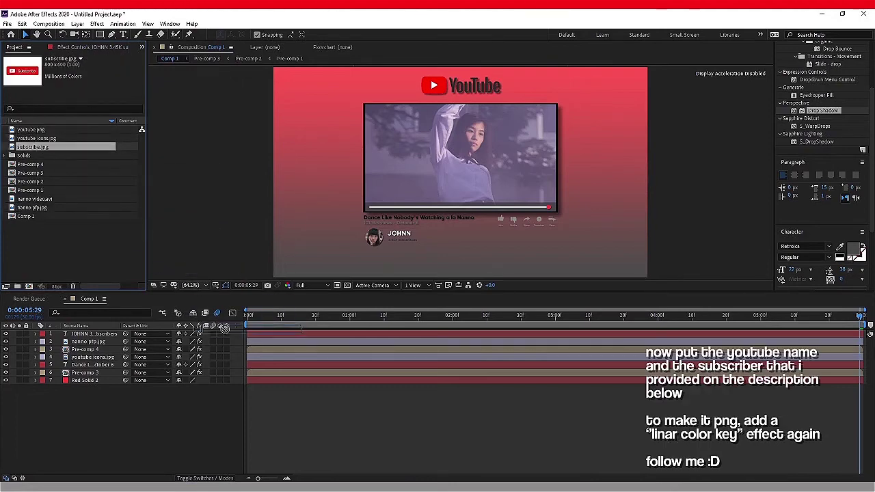
{"action": "left_click_drag", "start_coordinate": [59, 167], "coordinate": [234, 335]}
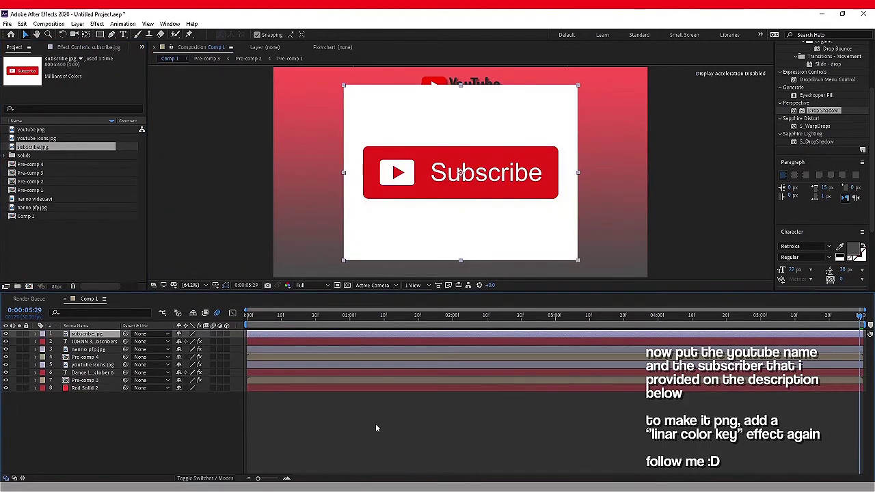
Apply Linear Color Key to the subscribe image, keying out the white background
{"action": "left_click", "coordinate": [820, 66]}
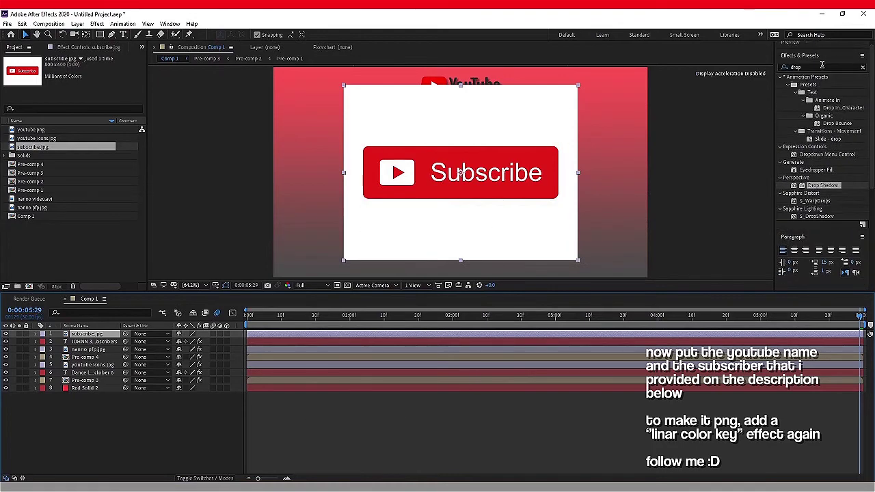
{"action": "type", "text": "linear"}
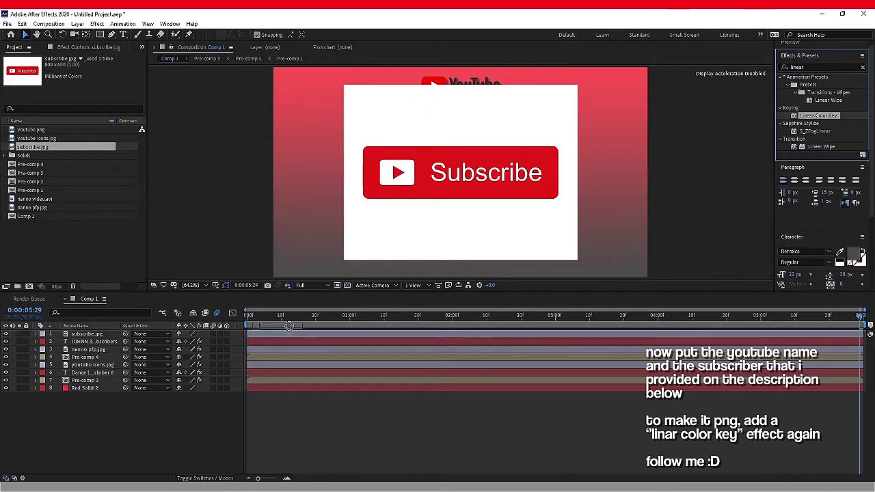
{"action": "left_click_drag", "start_coordinate": [824, 117], "coordinate": [281, 335]}
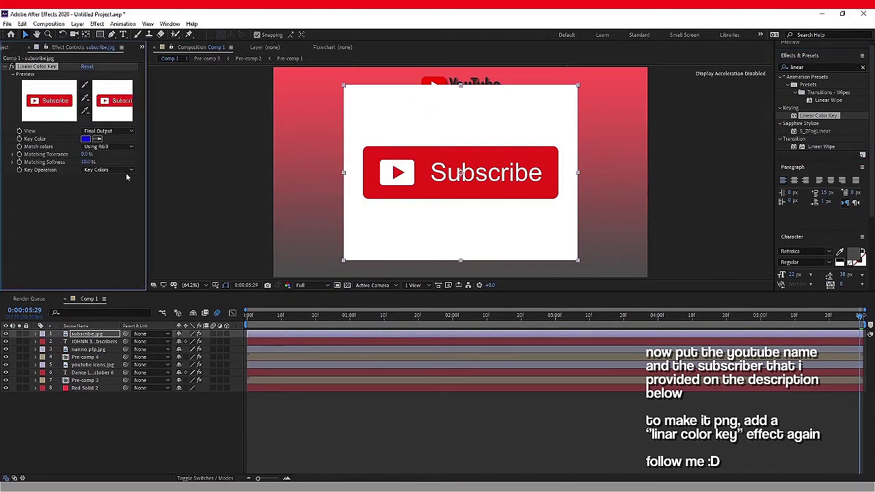
{"action": "left_click", "coordinate": [416, 130]}
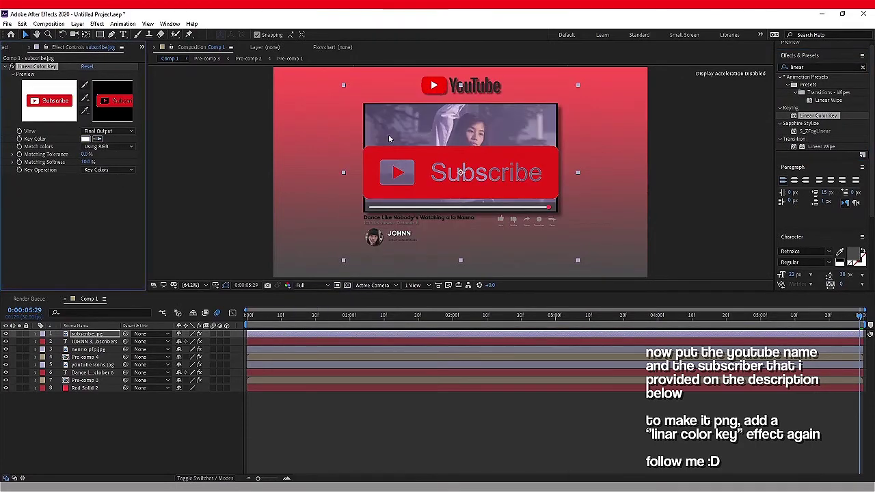
Duplicate the layer, mask the copy around the button, and remove its color key
{"action": "left_click", "coordinate": [306, 335]}
{"action": "key", "text": "ctrl+d"}
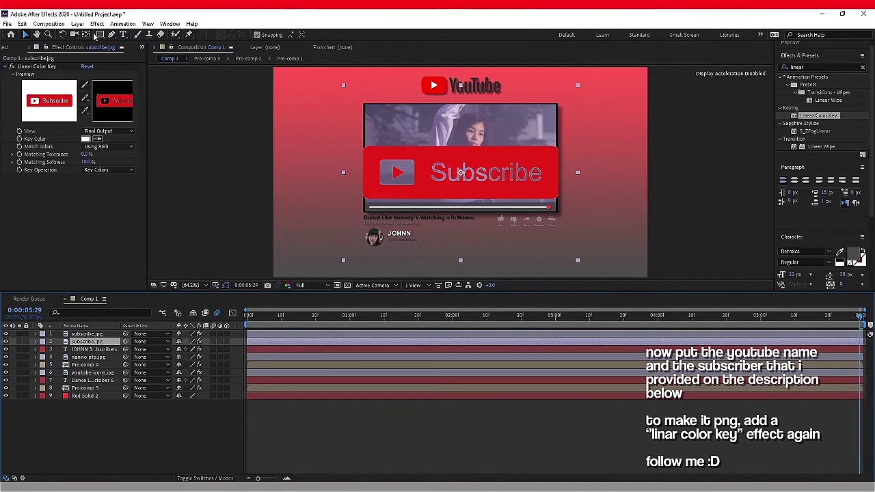
{"action": "left_click", "coordinate": [99, 34]}
{"action": "left_click_drag", "start_coordinate": [480, 177], "coordinate": [550, 194]}
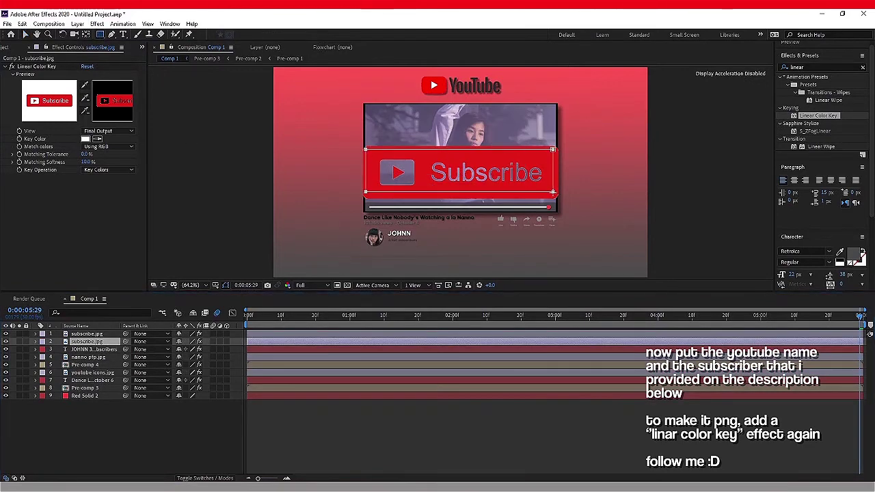
{"action": "left_click", "coordinate": [41, 67]}
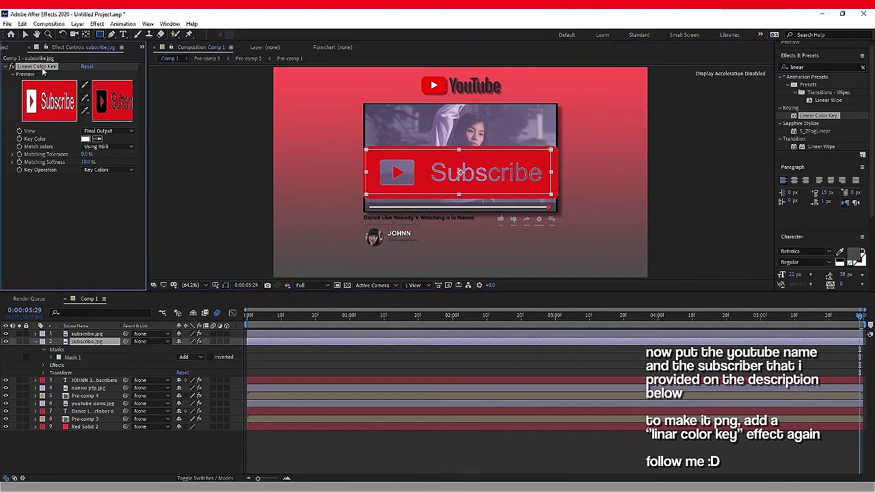
{"action": "key", "text": "Delete"}
{"action": "left_click", "coordinate": [346, 418]}
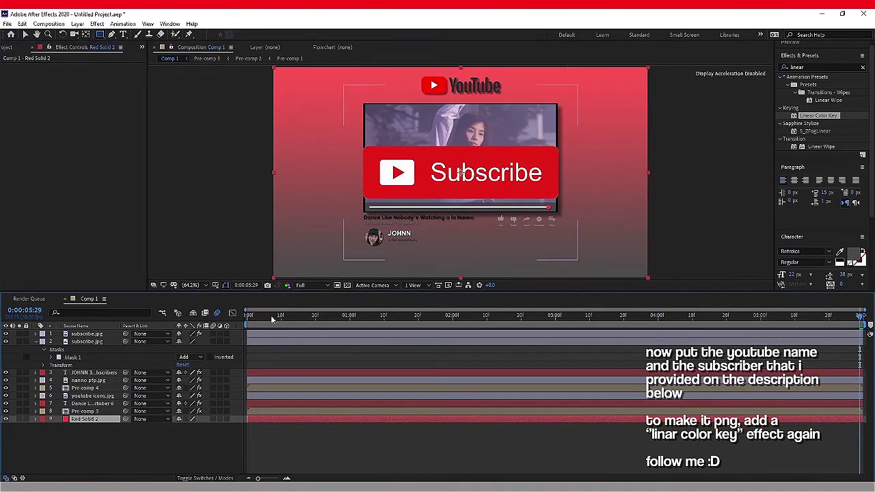
Pre-compose both subscribe layers into Pre-comp 5
{"action": "left_click", "coordinate": [237, 333]}
{"action": "left_click", "coordinate": [238, 341], "text": "shift"}
{"action": "right_click", "coordinate": [267, 338]}
{"action": "left_click", "coordinate": [306, 299]}
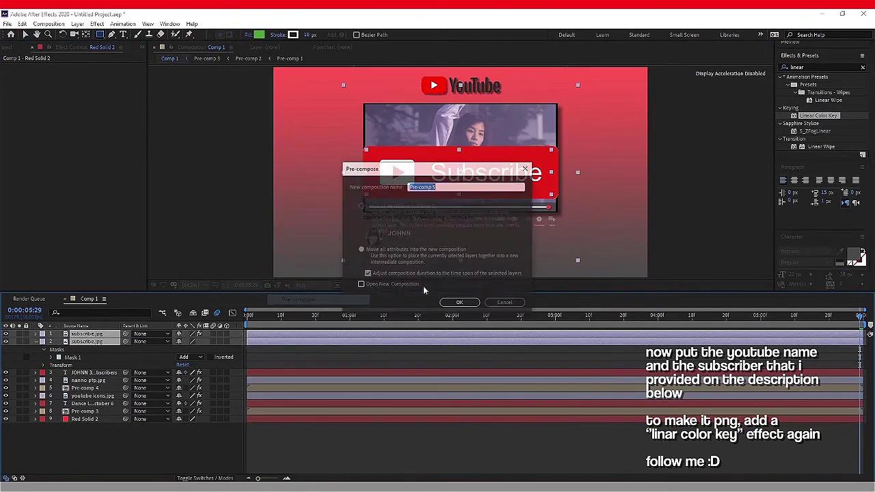
{"action": "left_click", "coordinate": [456, 303]}
Apply a Drop Shadow to Pre-comp 5 and scale it to 25%
{"action": "left_click", "coordinate": [813, 67]}
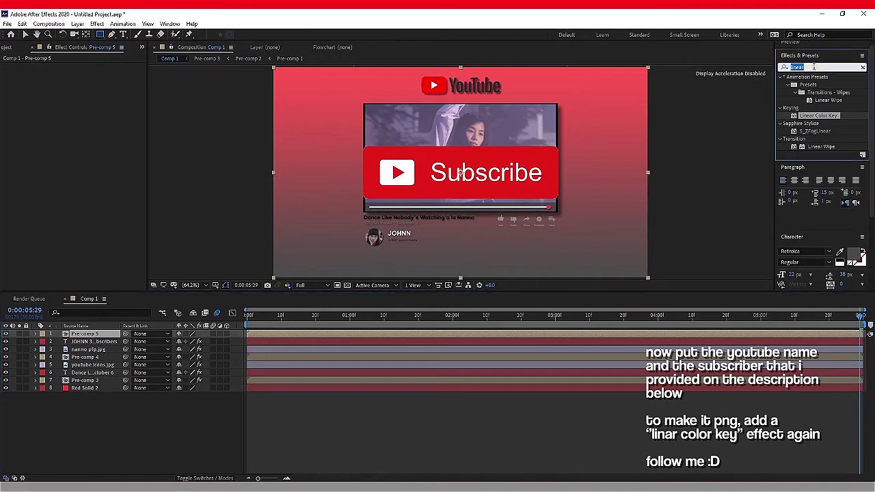
{"action": "type", "text": "drop"}
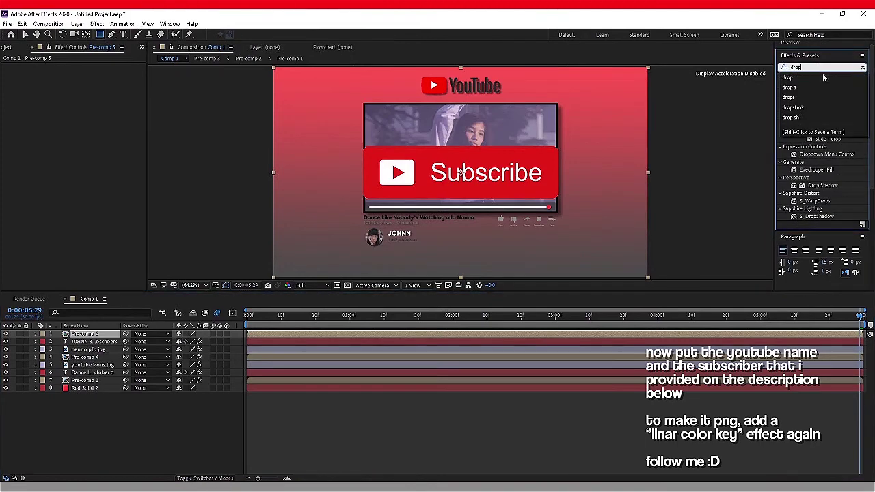
{"action": "double_click", "coordinate": [822, 185]}
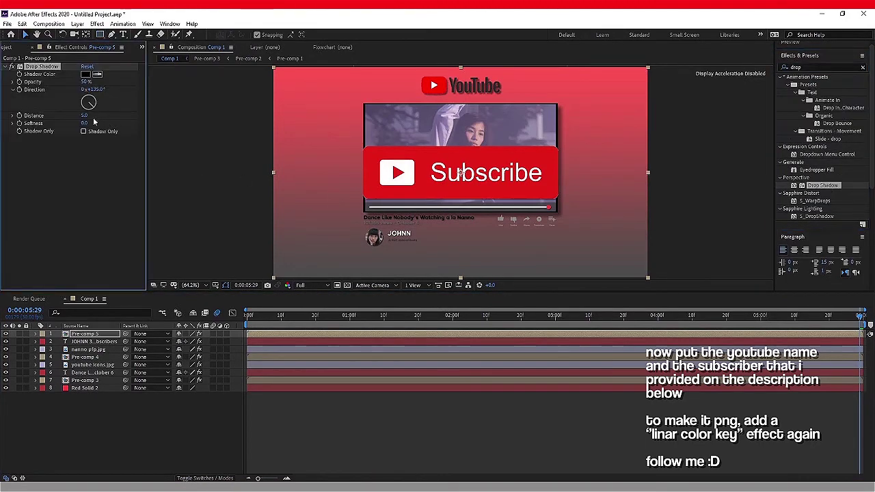
{"action": "key", "text": "s"}
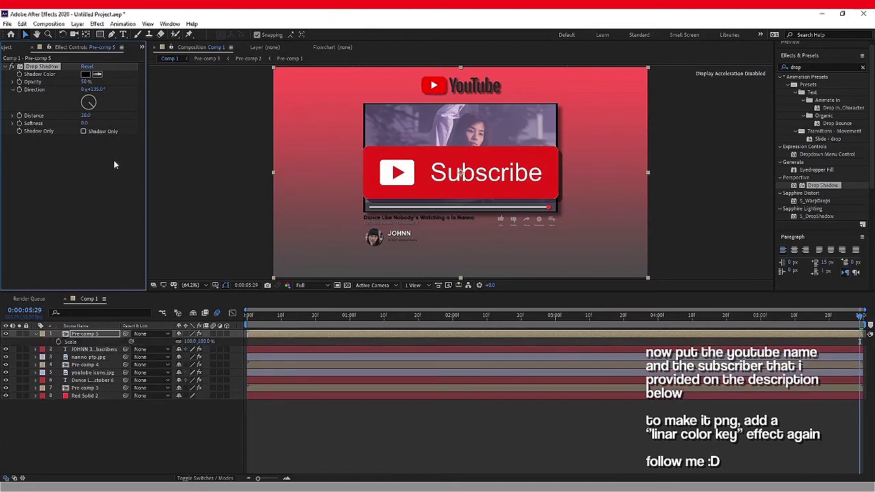
{"action": "left_click_drag", "start_coordinate": [198, 341], "coordinate": [174, 345]}
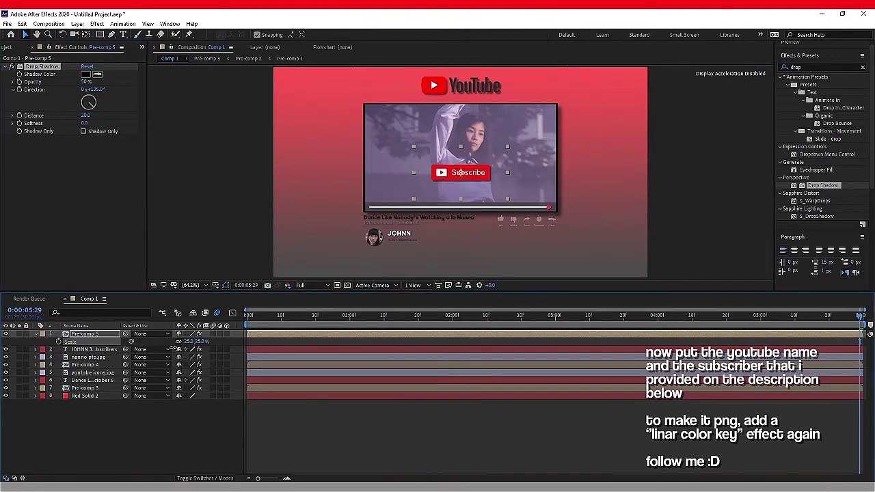
Move the Subscribe button to 891, 579 and set preview resolution to Quarter
{"action": "left_click", "coordinate": [461, 172]}
{"action": "key", "text": "p"}
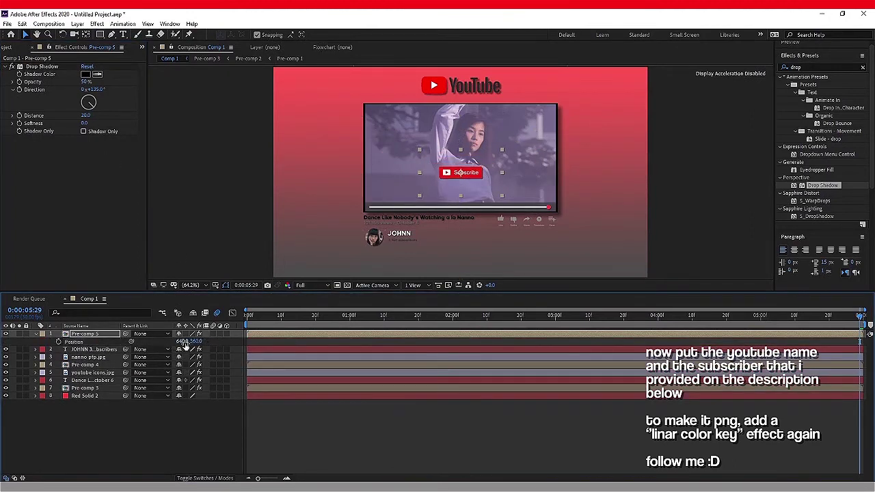
{"action": "mouse_move", "coordinate": [461, 172]}
{"action": "left_mouse_down"}
{"action": "mouse_move", "coordinate": [534, 173]}
{"action": "mouse_move", "coordinate": [535, 235]}
{"action": "left_mouse_up"}
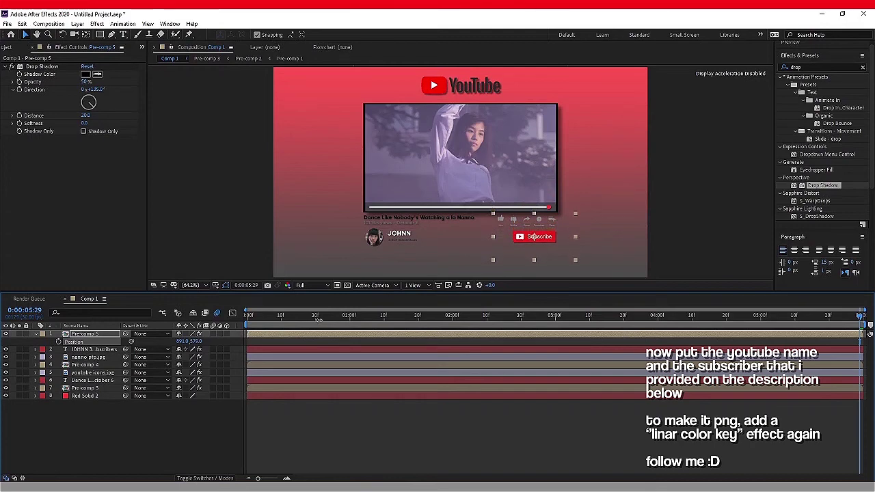
{"action": "left_click", "coordinate": [416, 413]}
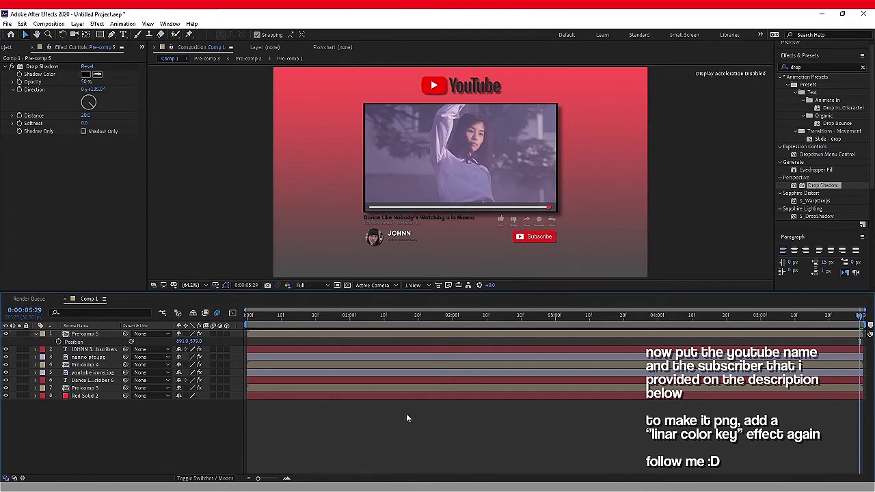
{"action": "left_click", "coordinate": [304, 285]}
{"action": "left_click", "coordinate": [319, 333]}
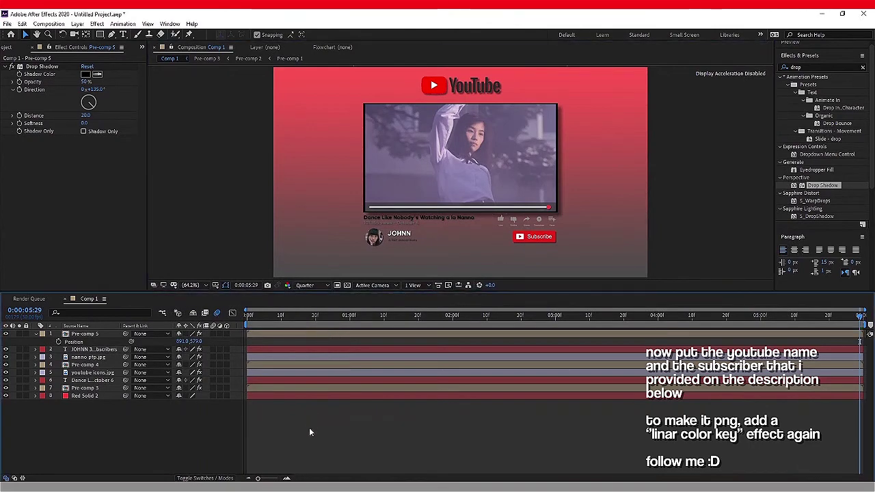
Preview the composition, then select the Subscribe button, channel text and avatar layers
{"action": "key", "text": "space"}
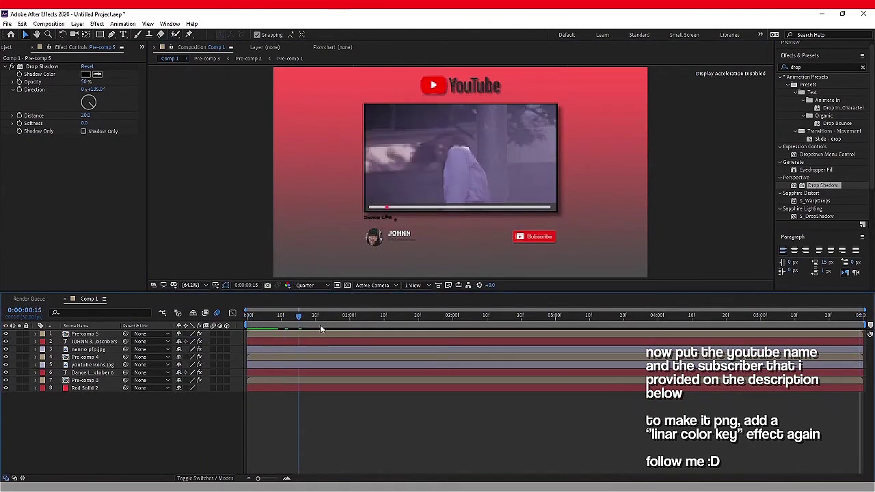
{"action": "left_click", "coordinate": [399, 334]}
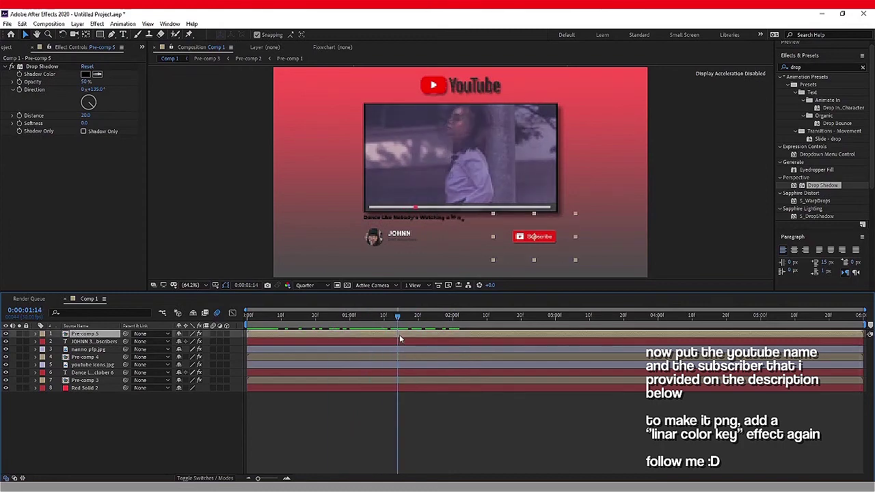
{"action": "left_click", "coordinate": [390, 341]}
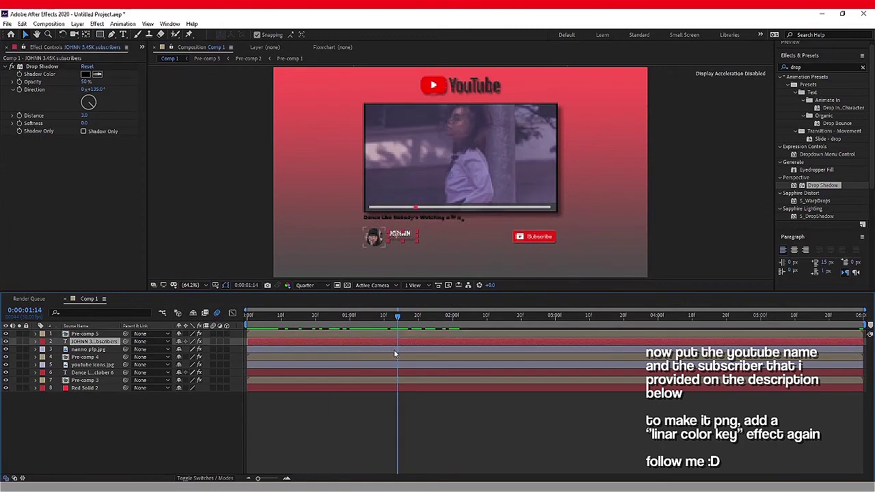
{"action": "left_click", "coordinate": [394, 353]}
{"action": "left_click", "coordinate": [394, 356]}
{"action": "left_click", "coordinate": [399, 350]}
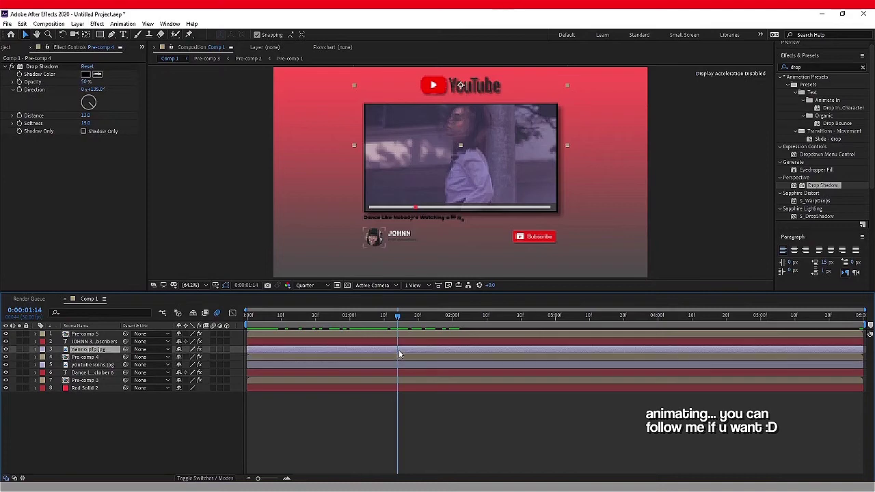
{"action": "left_click", "coordinate": [241, 335], "text": "shift"}
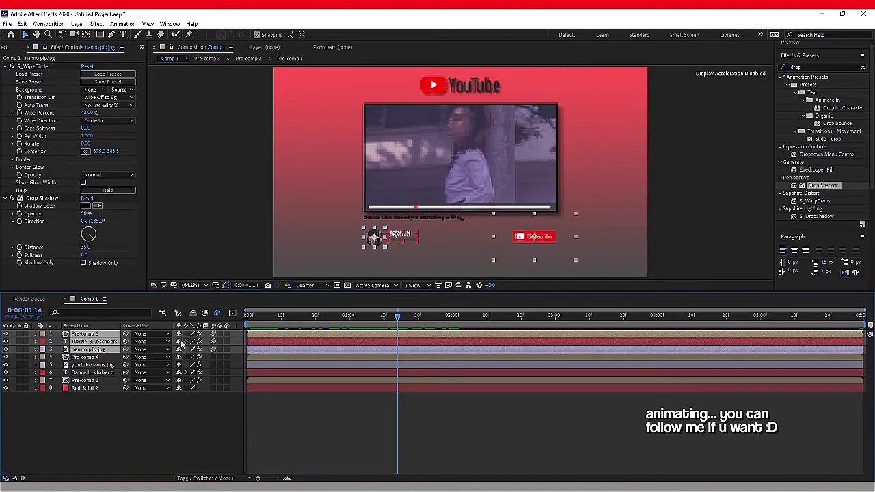
Keyframe Scale on all three layers: 0% at frame 0, full size at 1:14
{"action": "key", "text": "s"}
{"action": "left_click", "coordinate": [60, 341]}
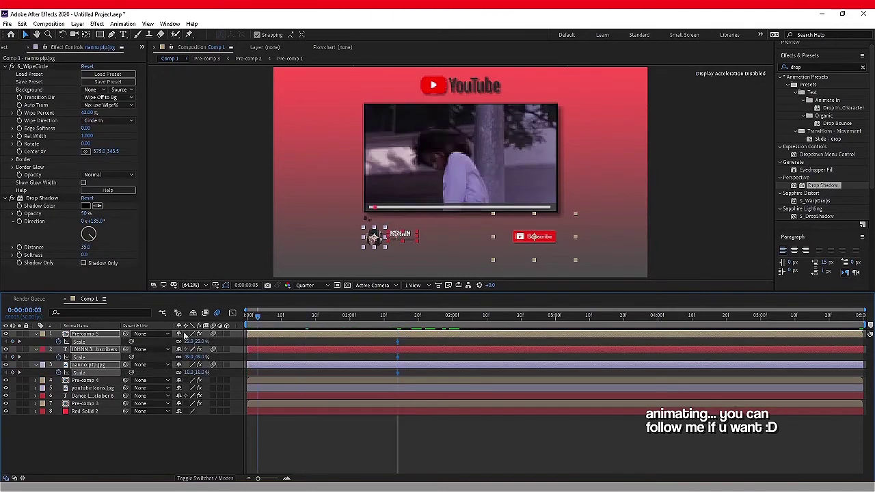
{"action": "key", "text": "Home"}
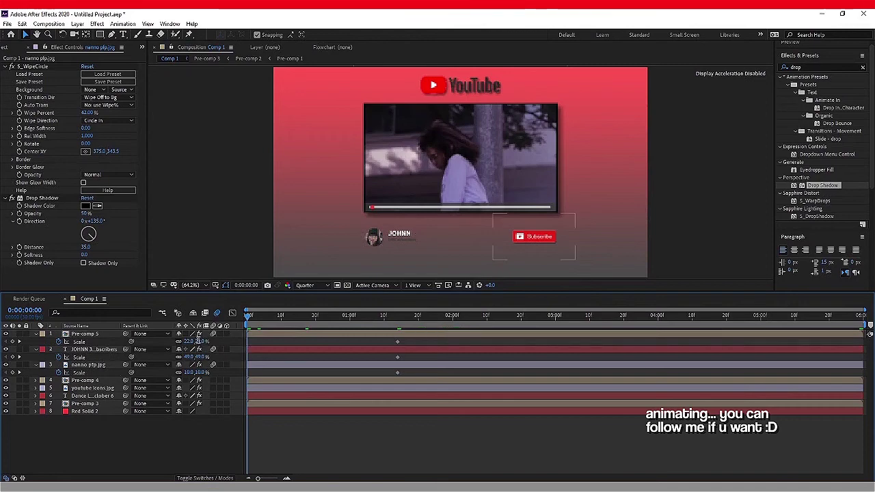
{"action": "left_click", "coordinate": [198, 341]}
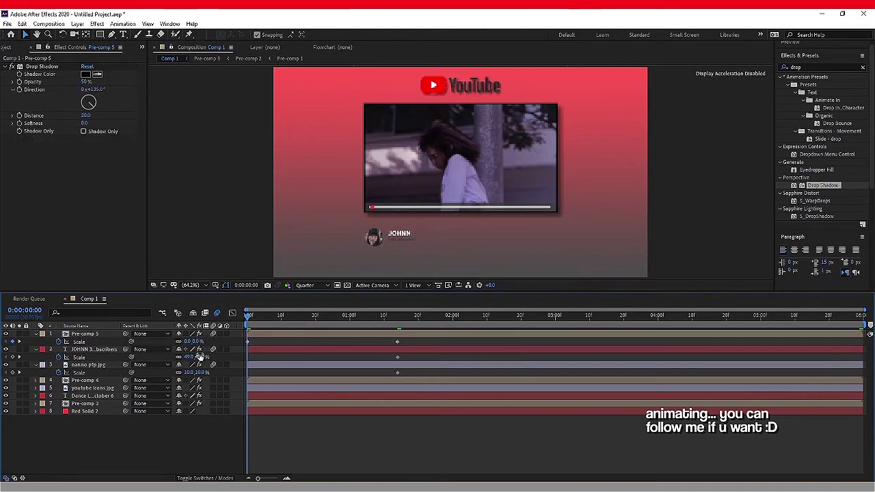
{"action": "key", "text": "Return"}
{"action": "key", "text": "Return"}
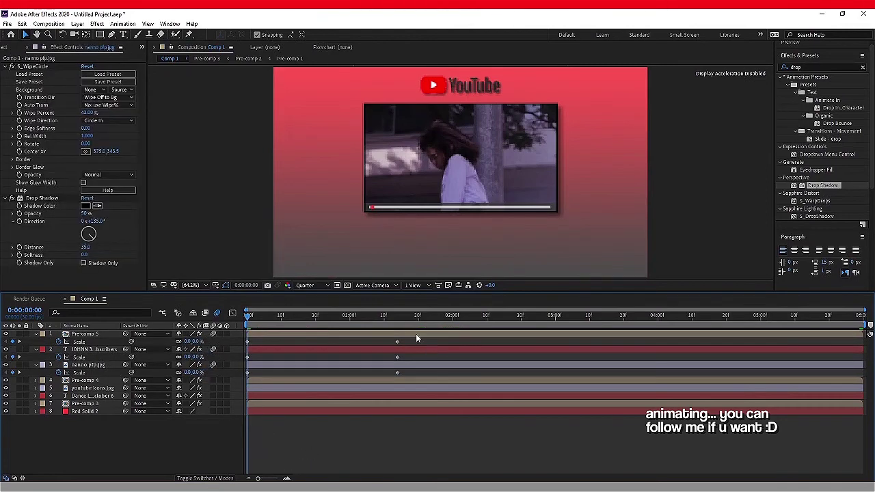
{"action": "left_click_drag", "start_coordinate": [413, 335], "coordinate": [236, 376]}
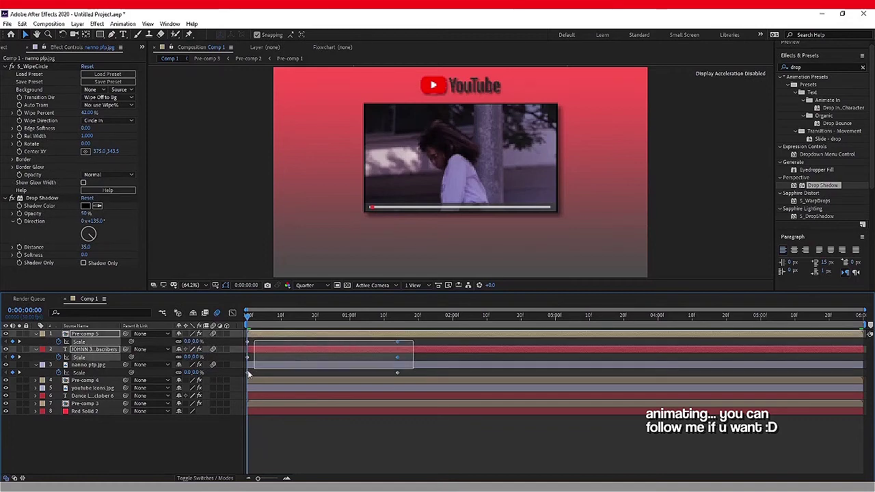
{"action": "left_click", "coordinate": [232, 313]}
In the Speed Graph, drag the influence handles for a fast start and long ease-in
{"action": "left_click", "coordinate": [462, 469]}
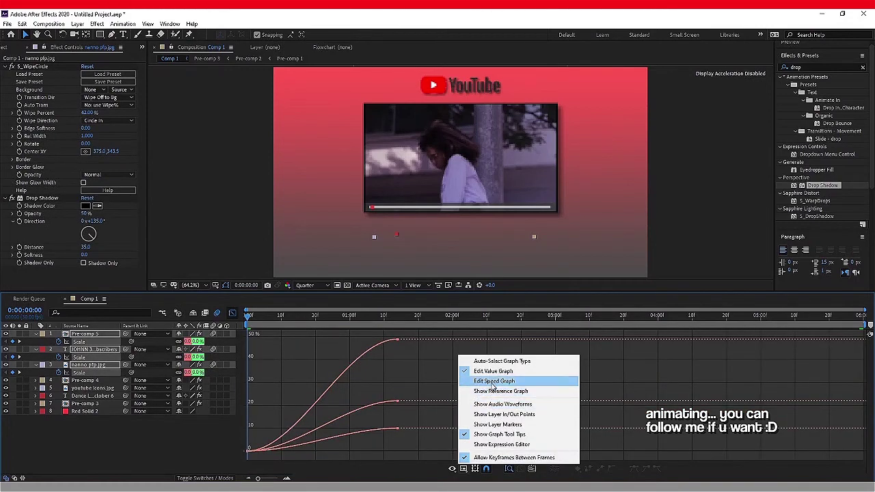
{"action": "left_click", "coordinate": [489, 380]}
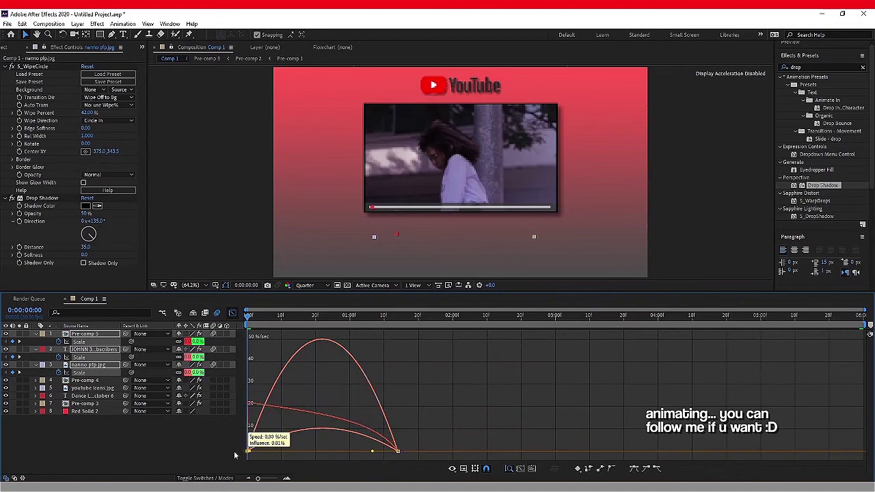
{"action": "left_click_drag", "start_coordinate": [271, 453], "coordinate": [250, 429]}
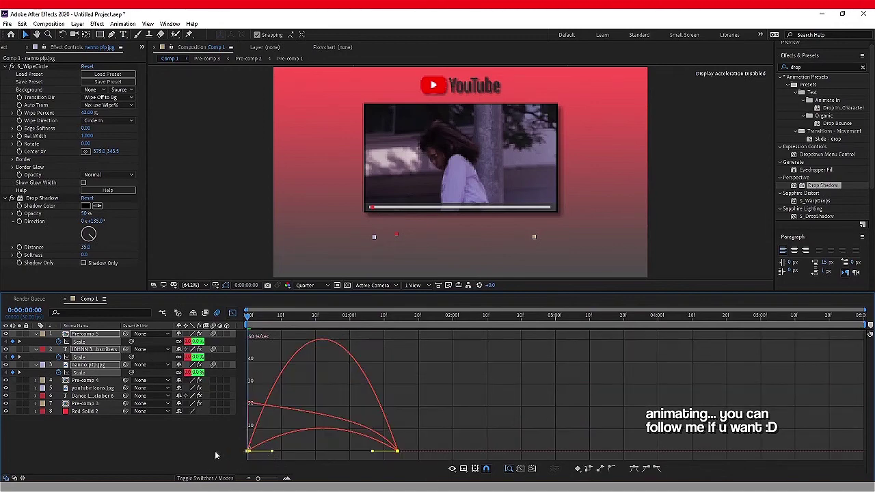
{"action": "left_click", "coordinate": [248, 451], "text": "alt"}
{"action": "left_click_drag", "start_coordinate": [372, 451], "coordinate": [322, 451]}
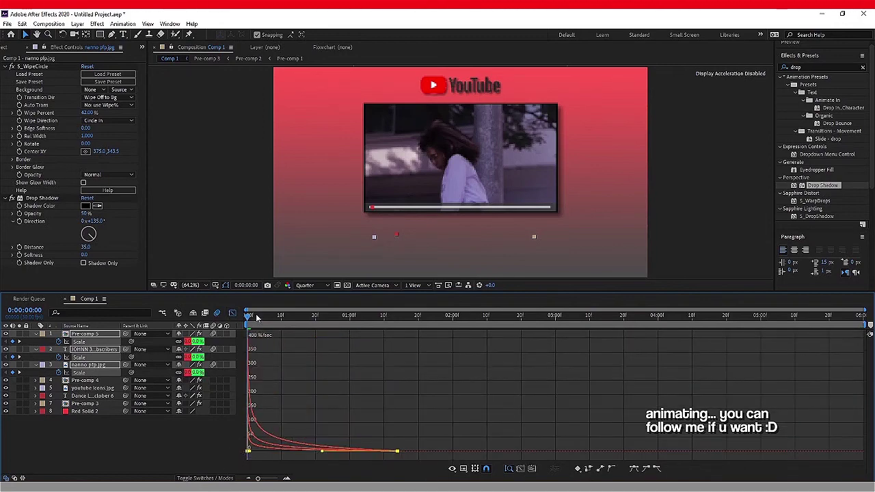
Preview the easing, set the time to about 2 seconds, and select all eight layers
{"action": "key", "text": "space"}
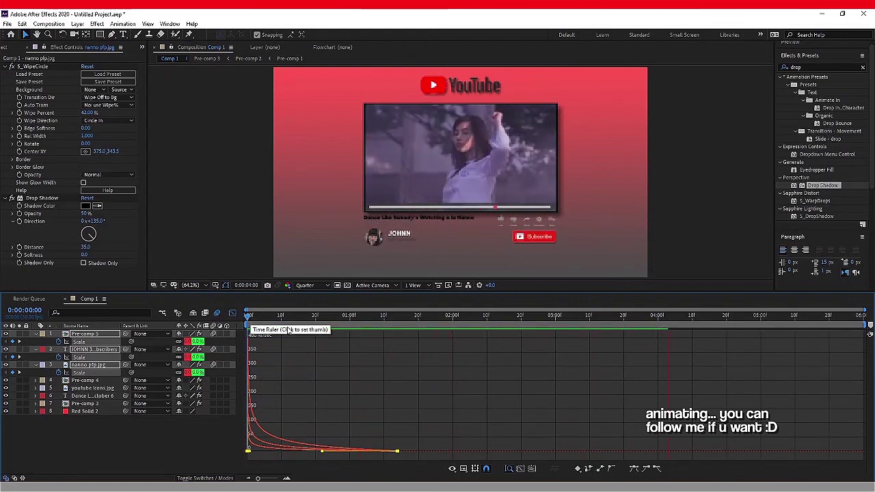
{"action": "key", "text": "shift+F3"}
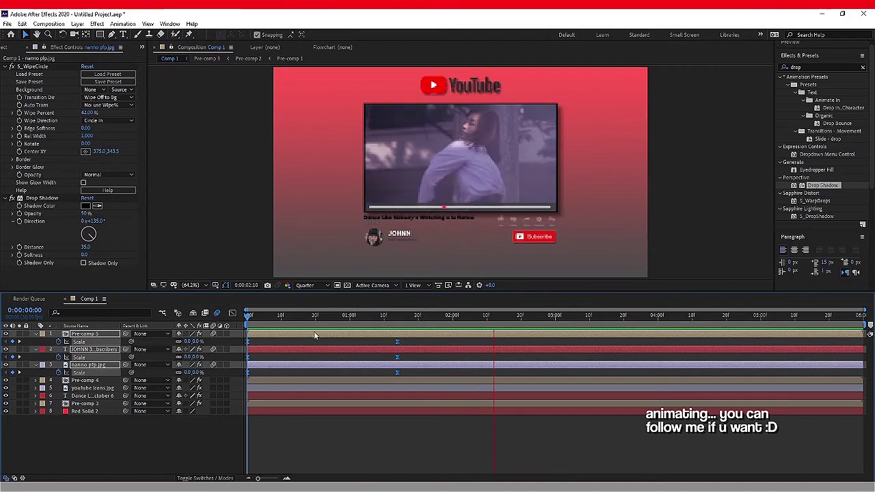
{"action": "left_click", "coordinate": [309, 316]}
{"action": "left_click_drag", "start_coordinate": [309, 316], "coordinate": [478, 348]}
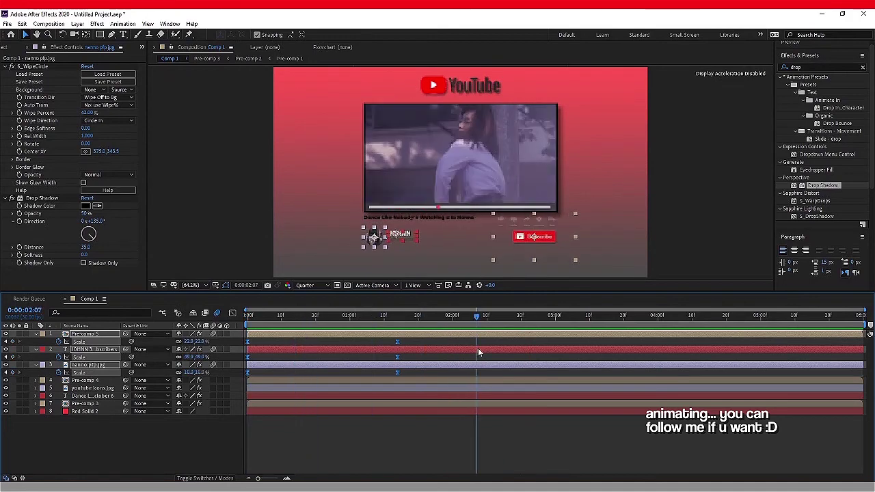
{"action": "key", "text": "u"}
{"action": "left_click", "coordinate": [418, 433]}
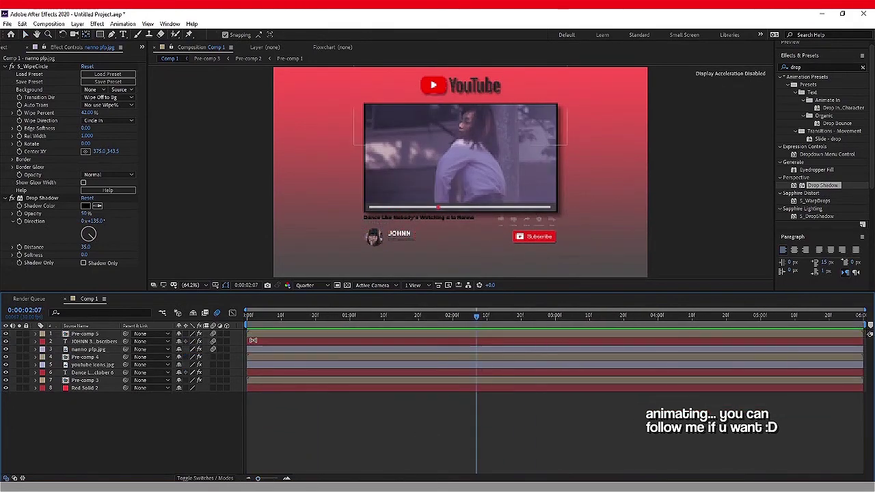
{"action": "left_click_drag", "start_coordinate": [242, 340], "coordinate": [320, 391]}
Pre-compose all selected layers into Pre-comp 6 and set the preview resolution to Full
{"action": "right_click", "coordinate": [322, 390]}
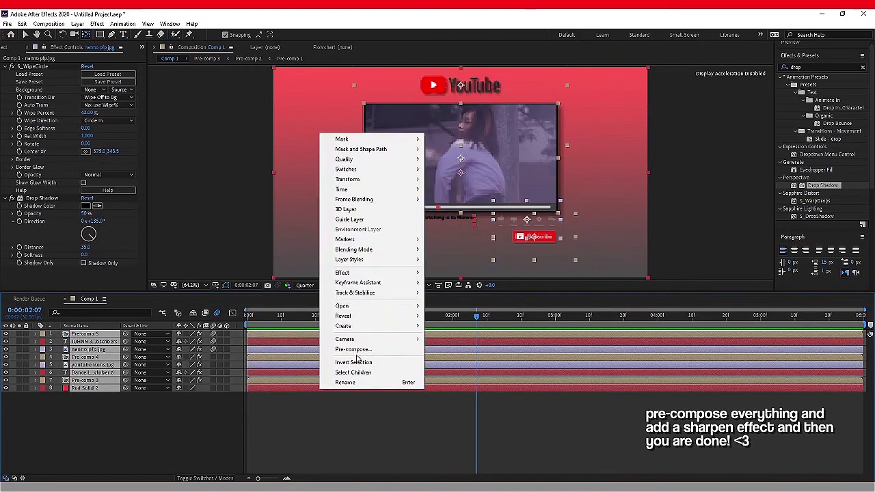
{"action": "left_click", "coordinate": [372, 348]}
{"action": "left_click", "coordinate": [453, 303]}
{"action": "left_click", "coordinate": [305, 285]}
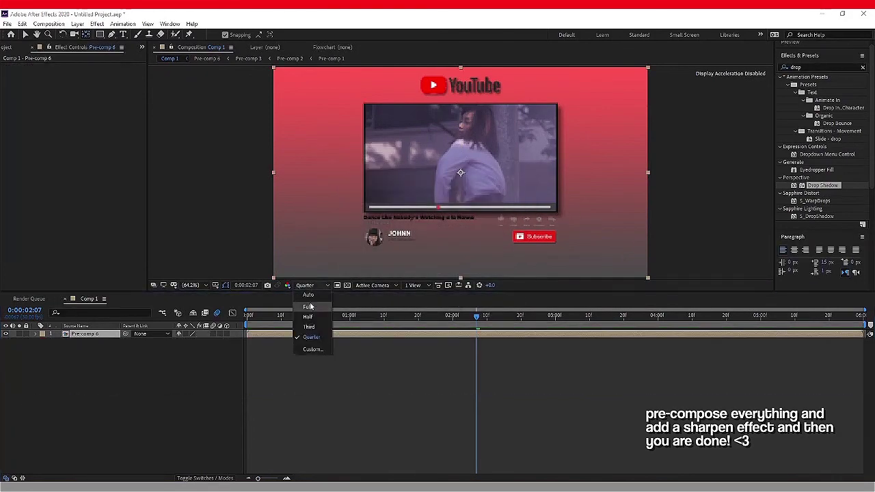
{"action": "left_click", "coordinate": [311, 298]}
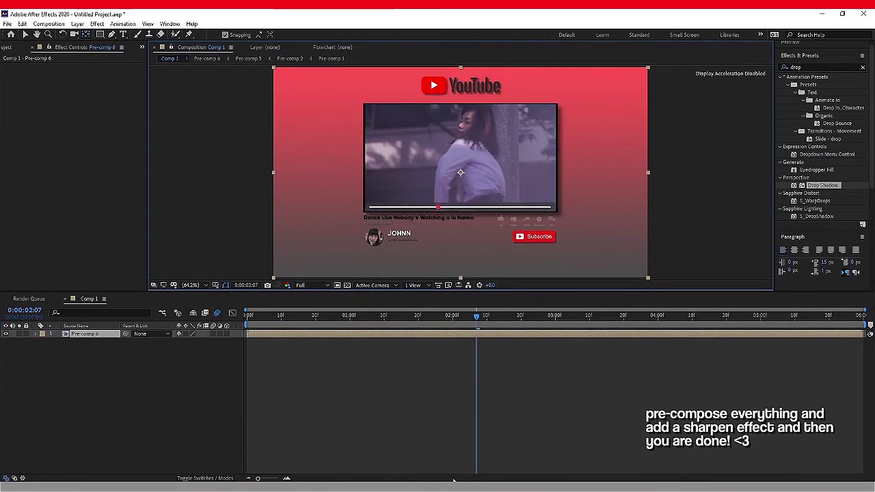
Apply the Sharpen effect to Pre-comp 6 with a Sharpen Amount of 10
{"action": "double_click", "coordinate": [799, 67]}
{"action": "type", "text": "sharpe"}
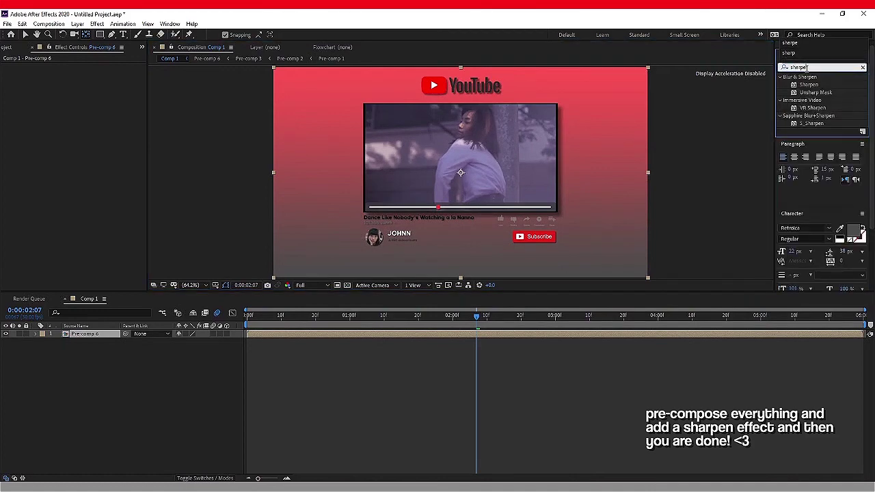
{"action": "left_click_drag", "start_coordinate": [808, 84], "coordinate": [79, 107]}
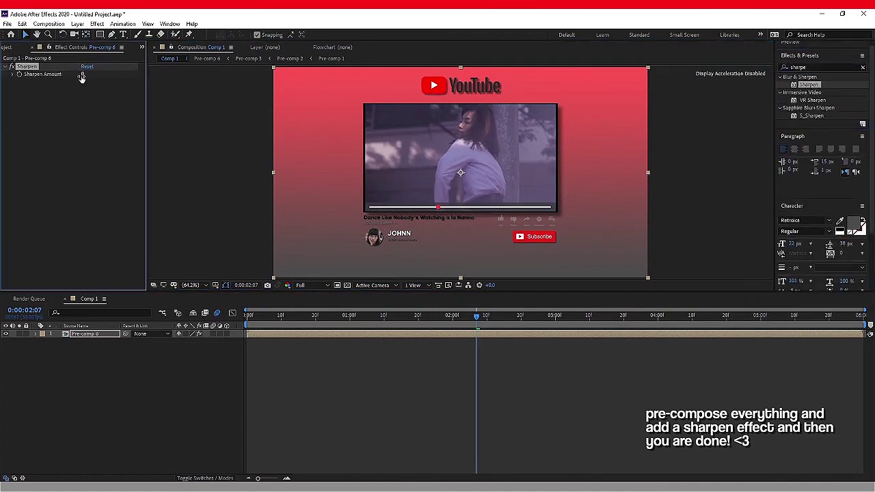
{"action": "type", "text": "10"}
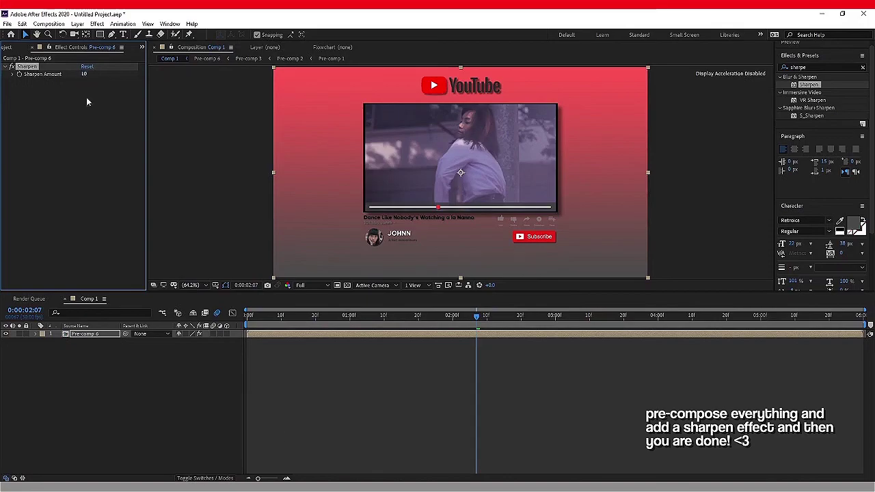